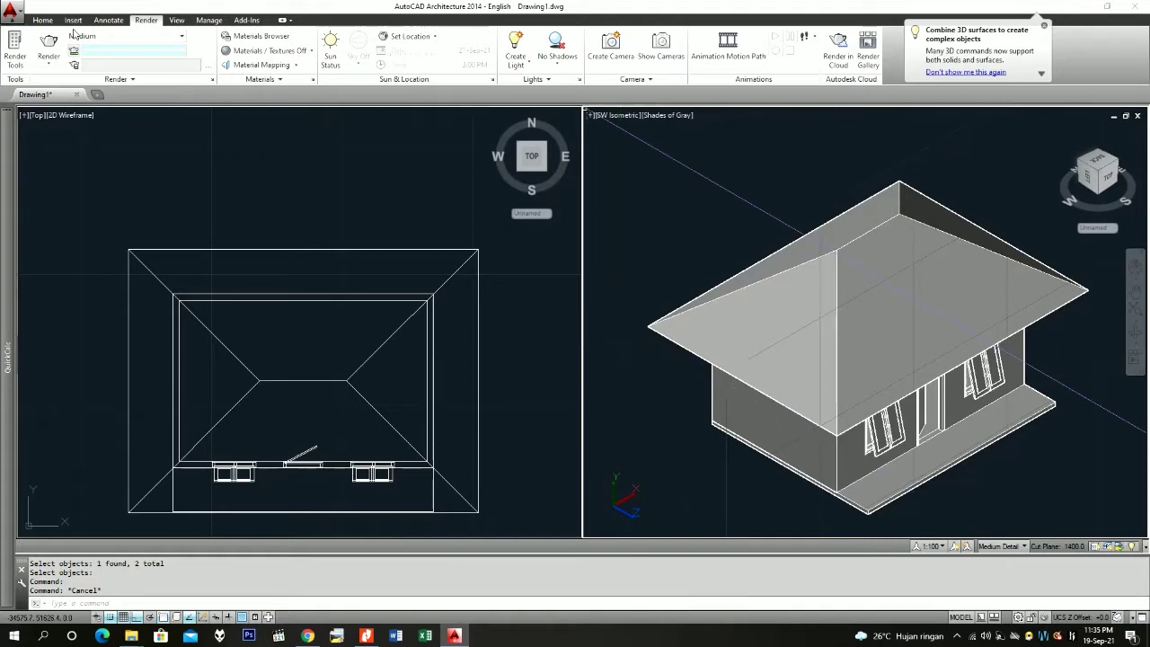
Step: Change the model space layout to a Single viewport, keeping the top view of the house
left_click(526, 292)
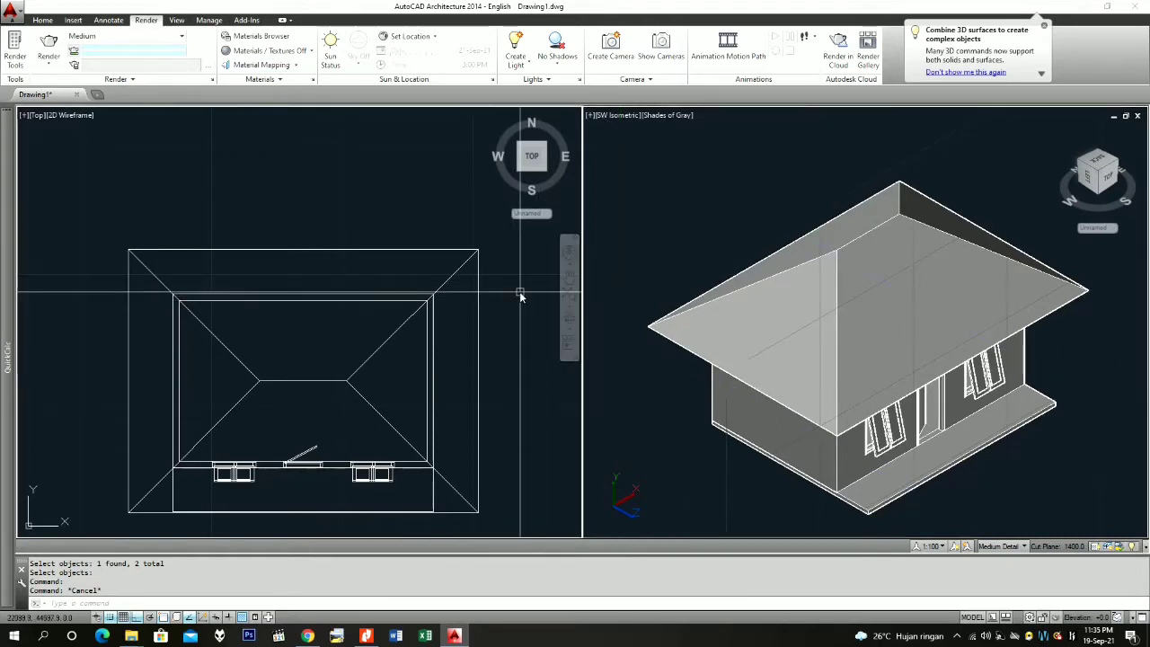
type("vie")
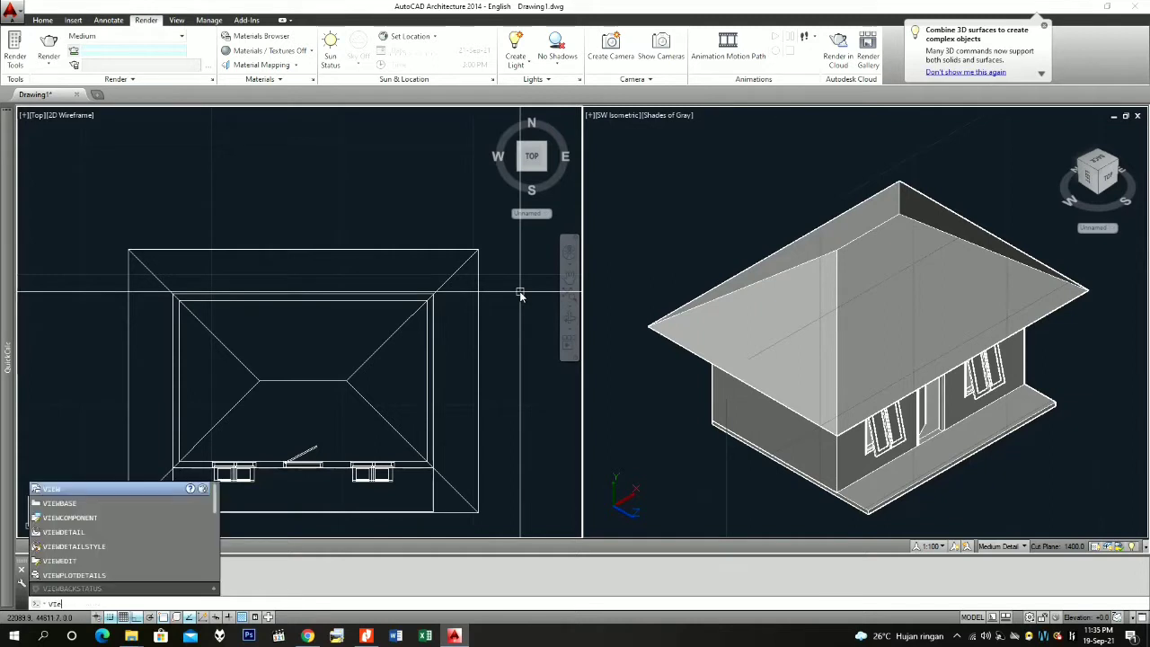
type("wpor")
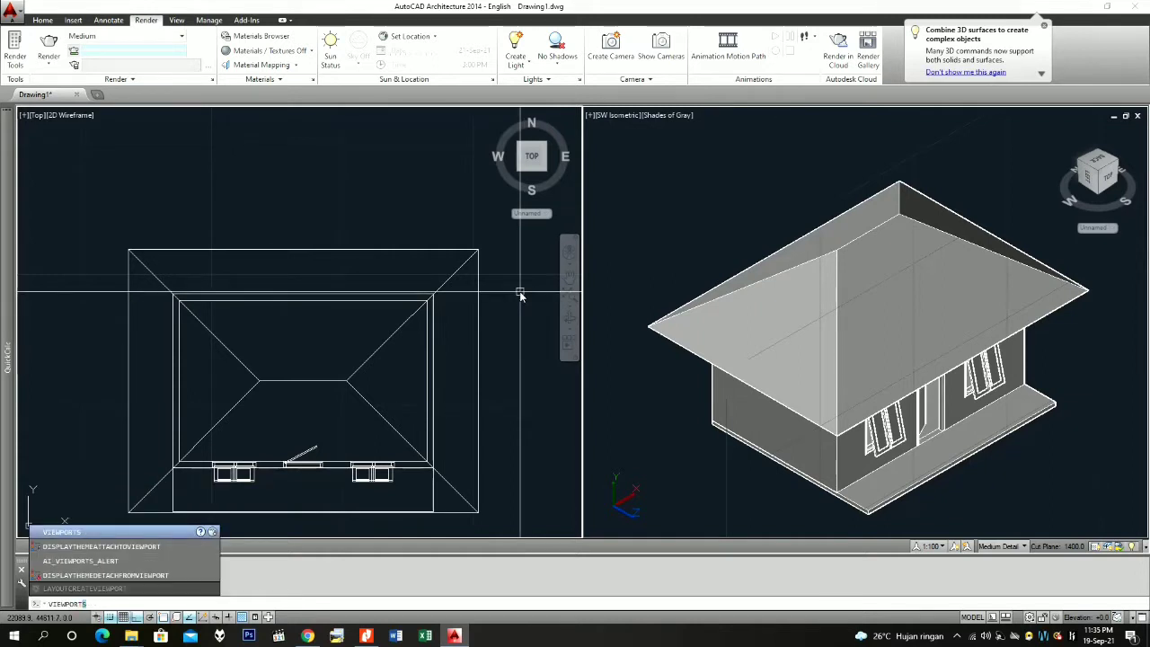
key("Return")
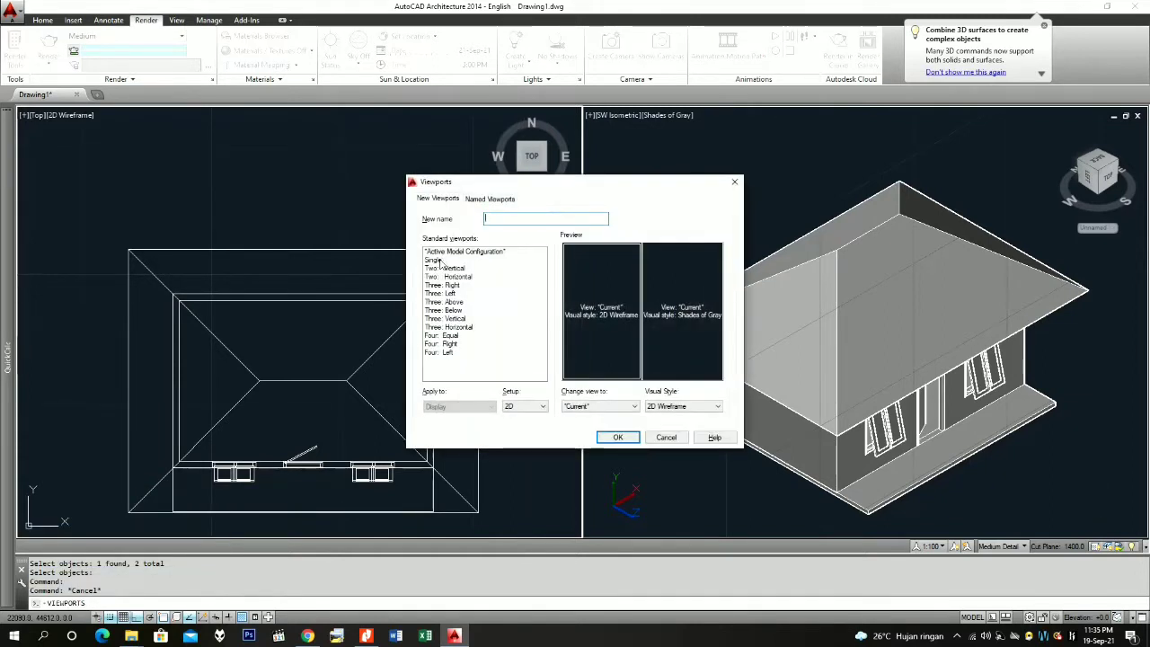
left_click(435, 260)
left_click(632, 440)
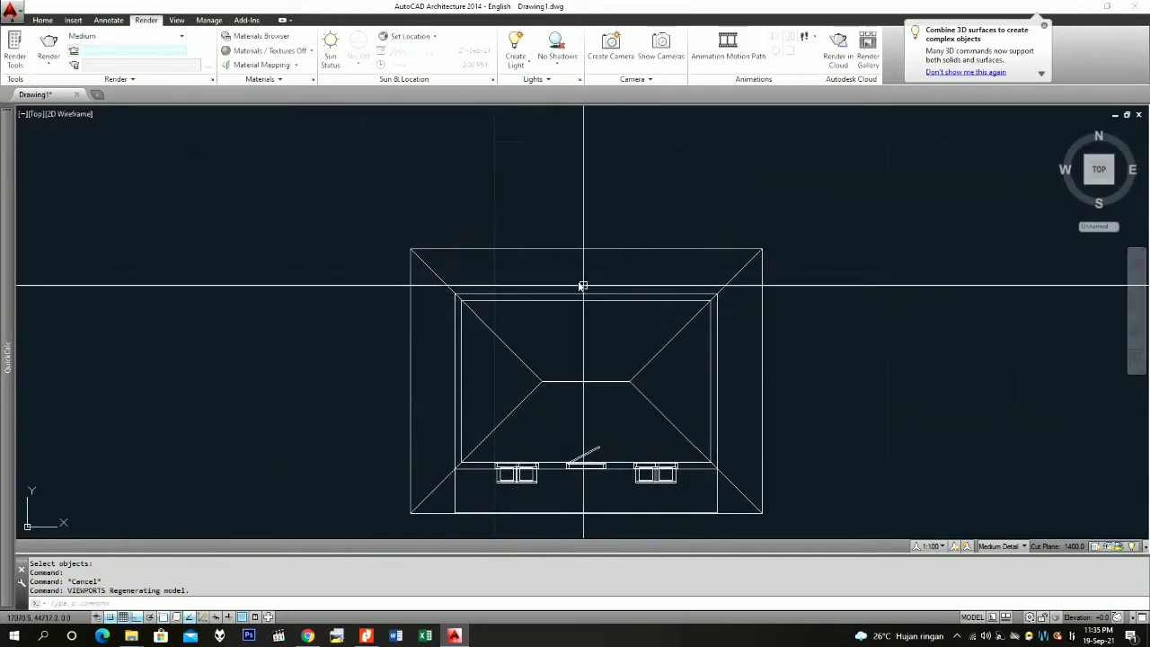
Step: Set the viewport to the Top view with the Shades of Gray visual style
left_click(36, 114)
left_click(62, 145)
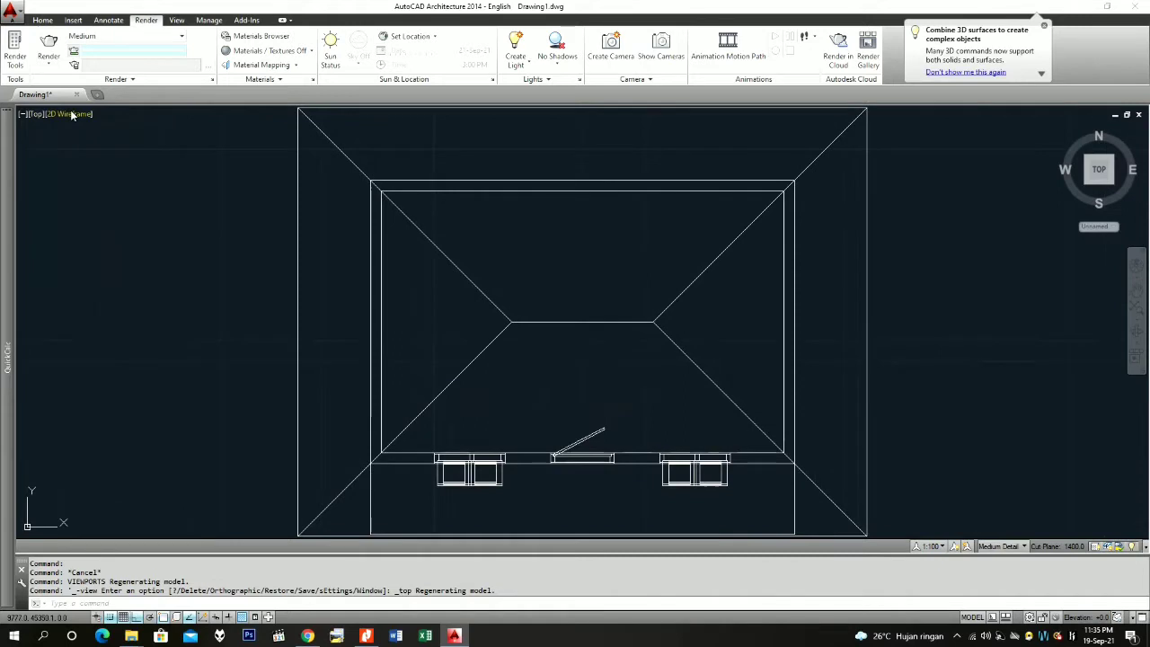
left_click(72, 114)
left_click(135, 226)
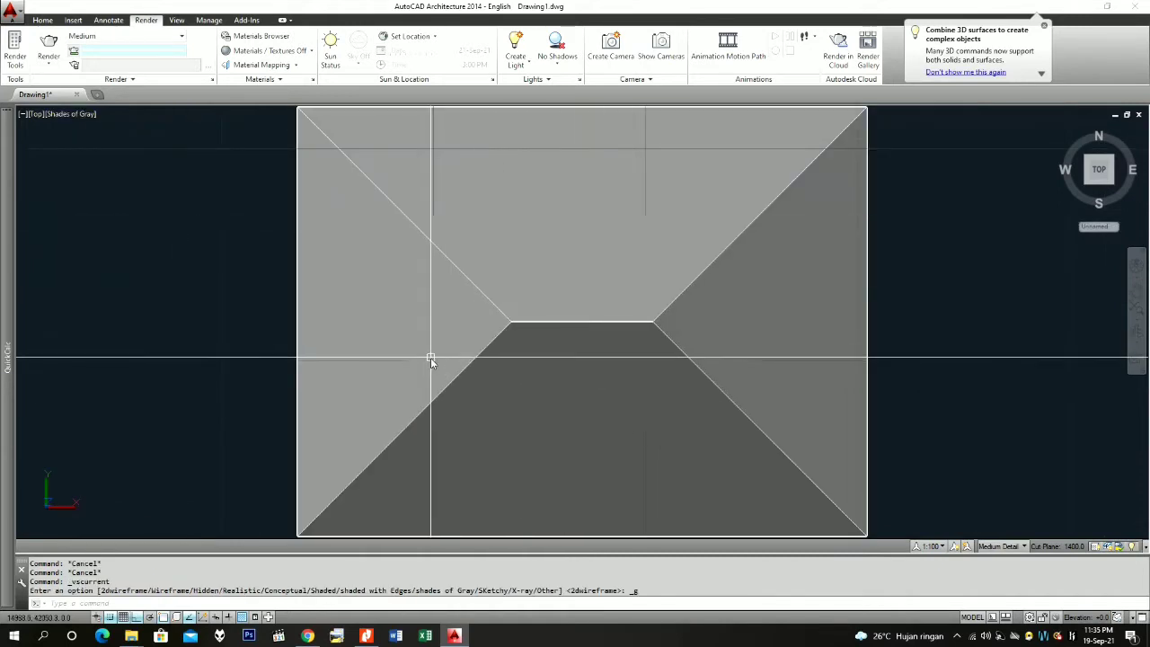
Step: Draw a large rectangular planar surface with PLANESURF that surrounds the house on all sides as ground
scroll(429, 360, "down", 5)
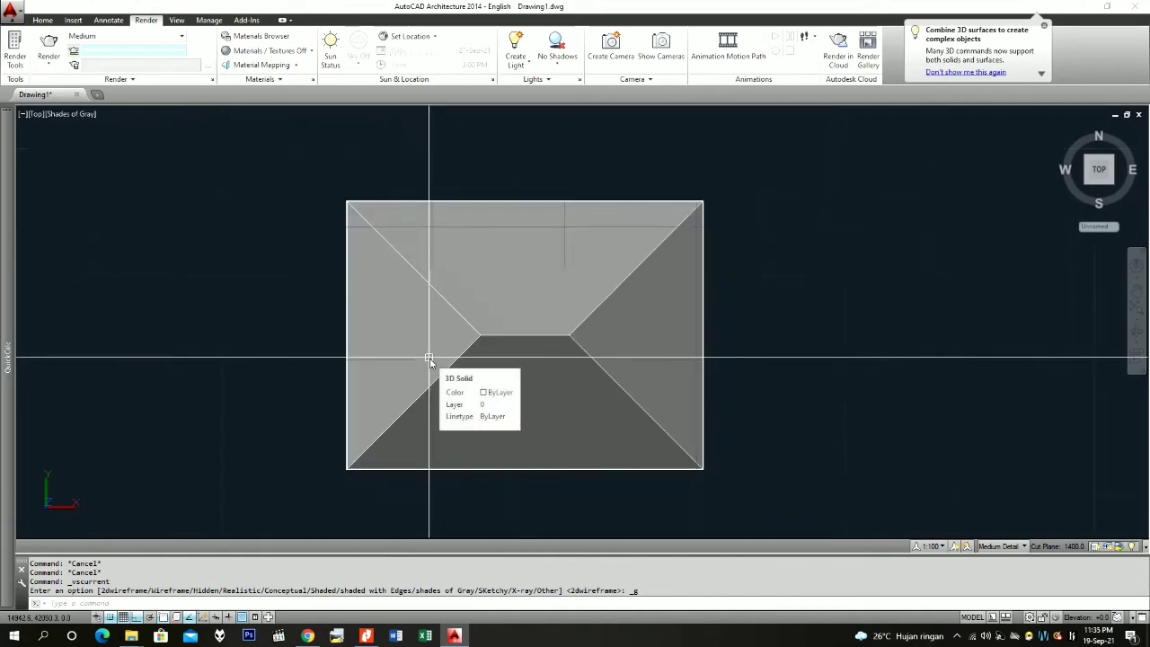
scroll(333, 297, "up", 2)
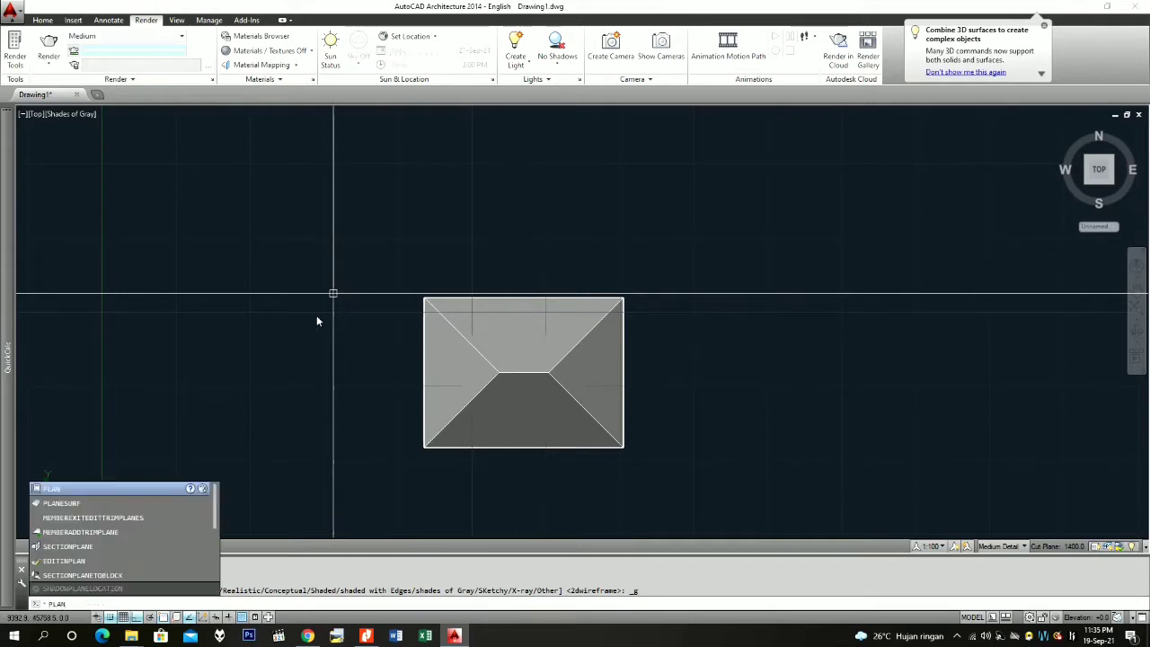
left_click(81, 503)
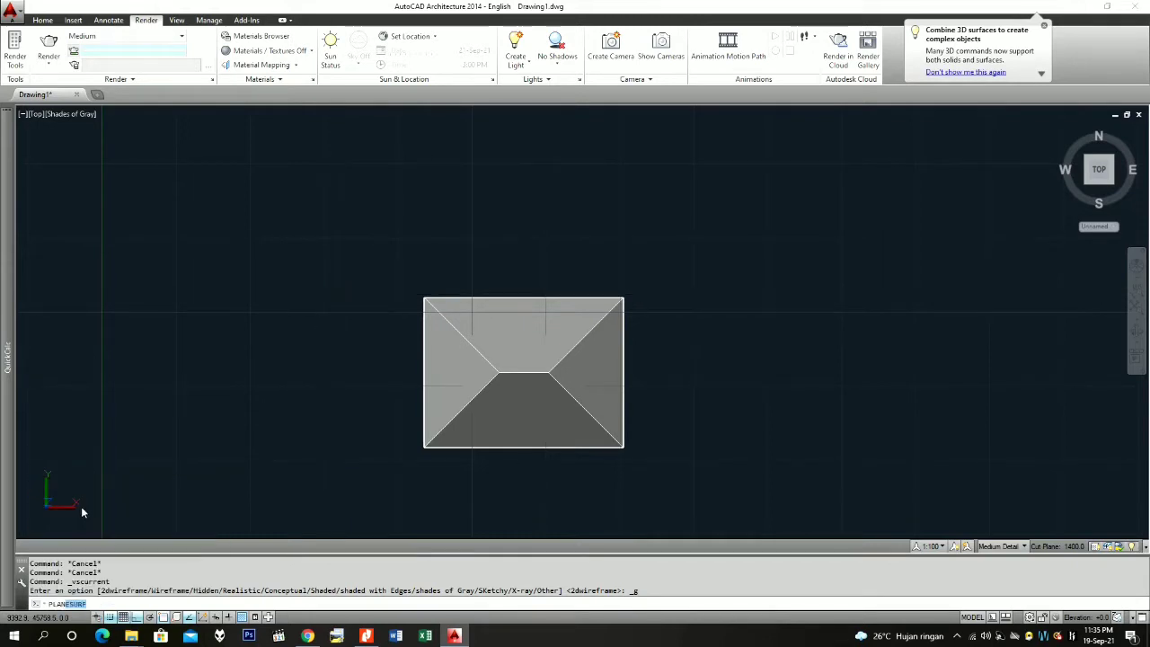
left_click(197, 162)
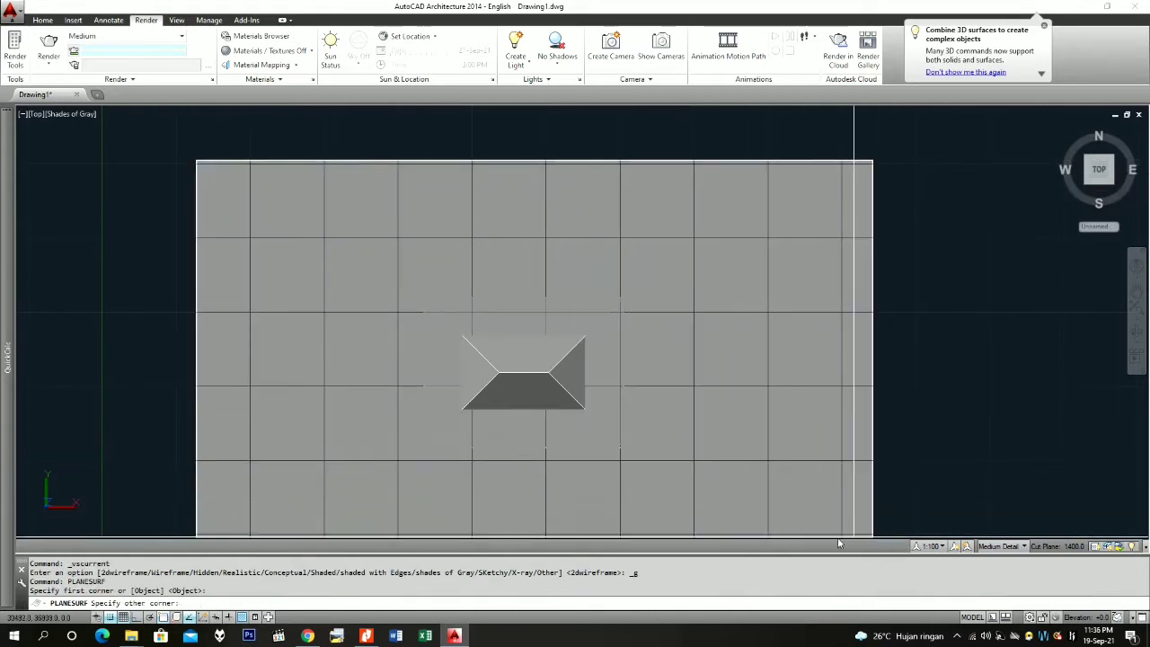
scroll(796, 521, "down", 2)
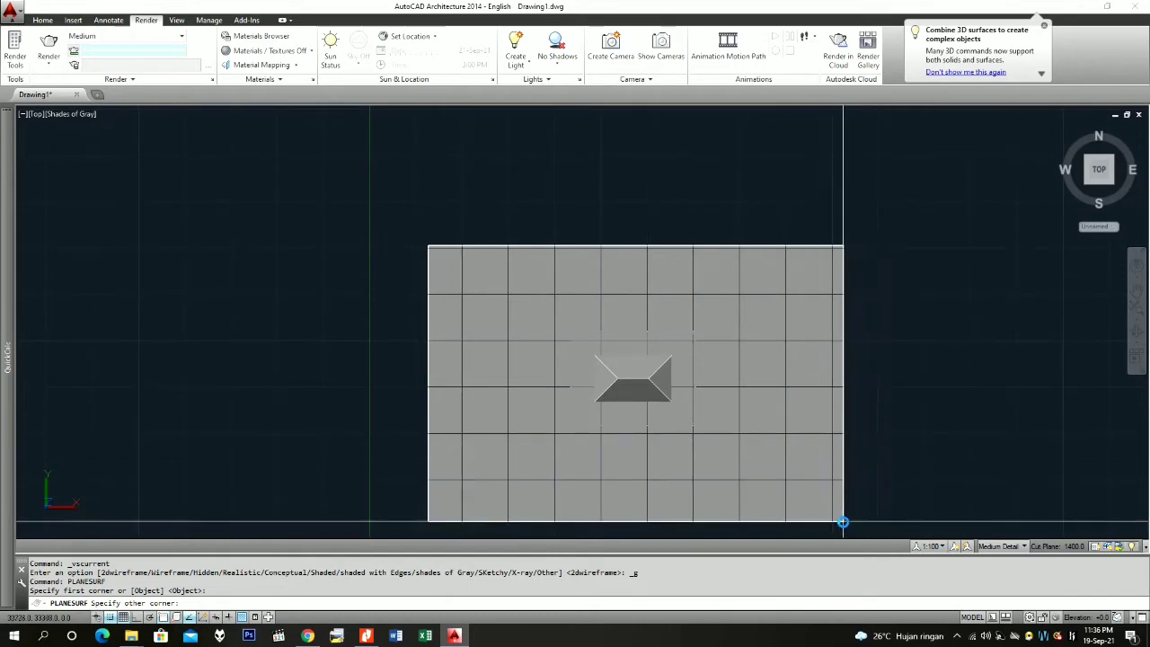
left_click(843, 519)
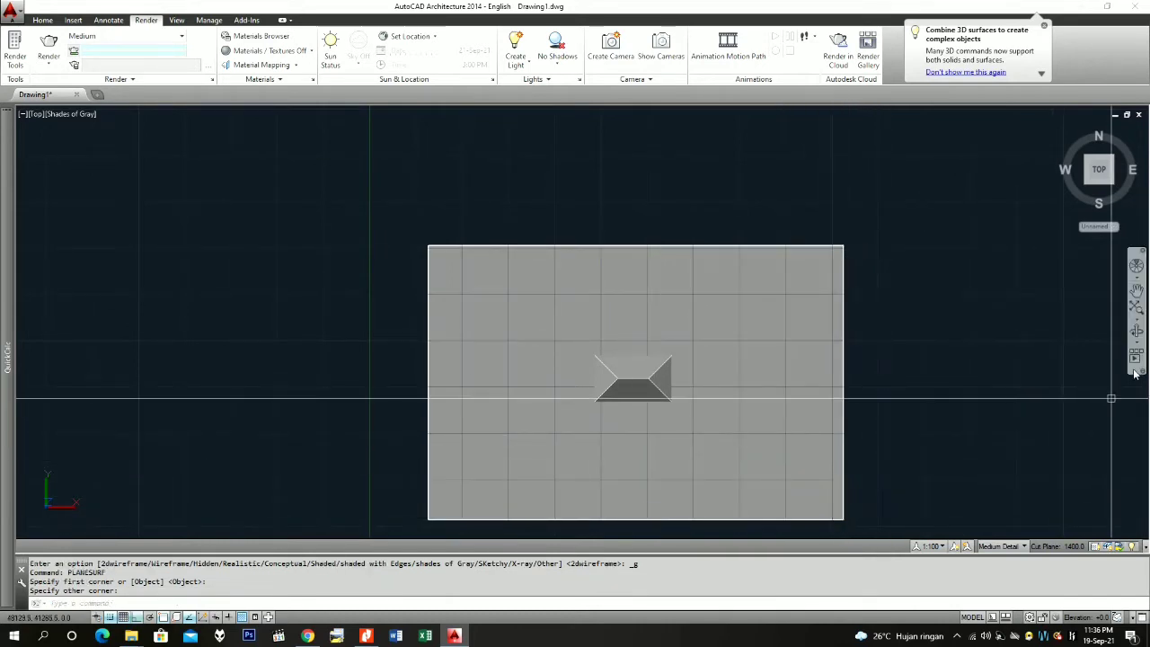
Step: Move the ground surface by its front-left corner down to the front-left bottom corner of the house's floor slab
left_click(1136, 333)
left_click_drag(652, 436, 690, 303)
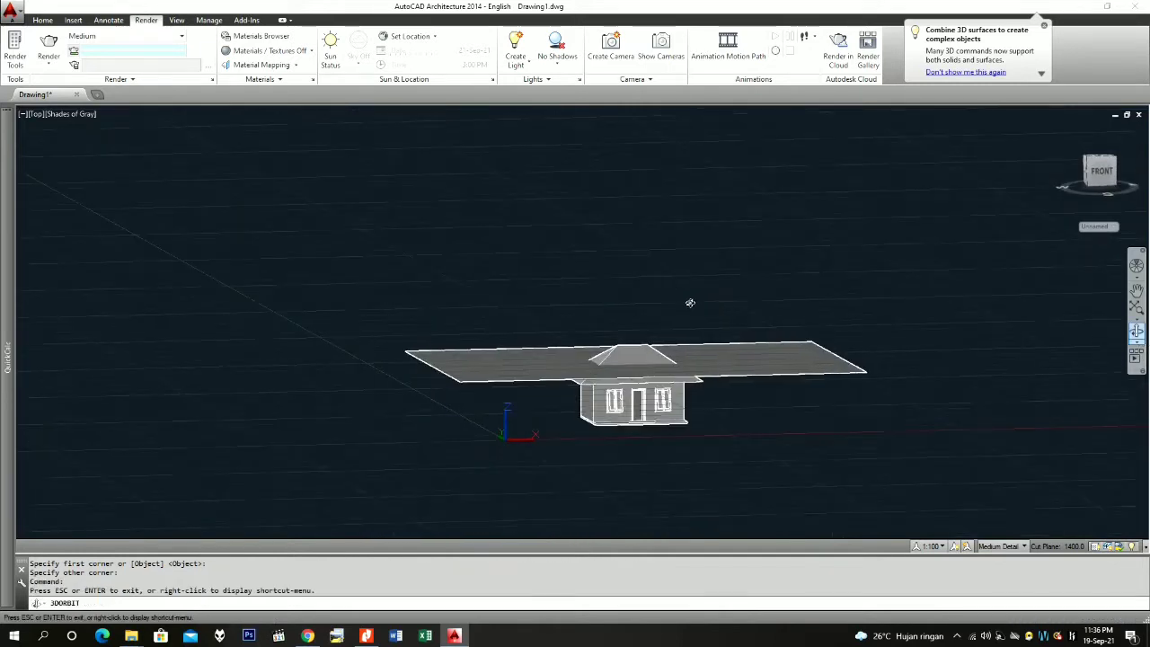
key("Escape")
left_click(746, 382)
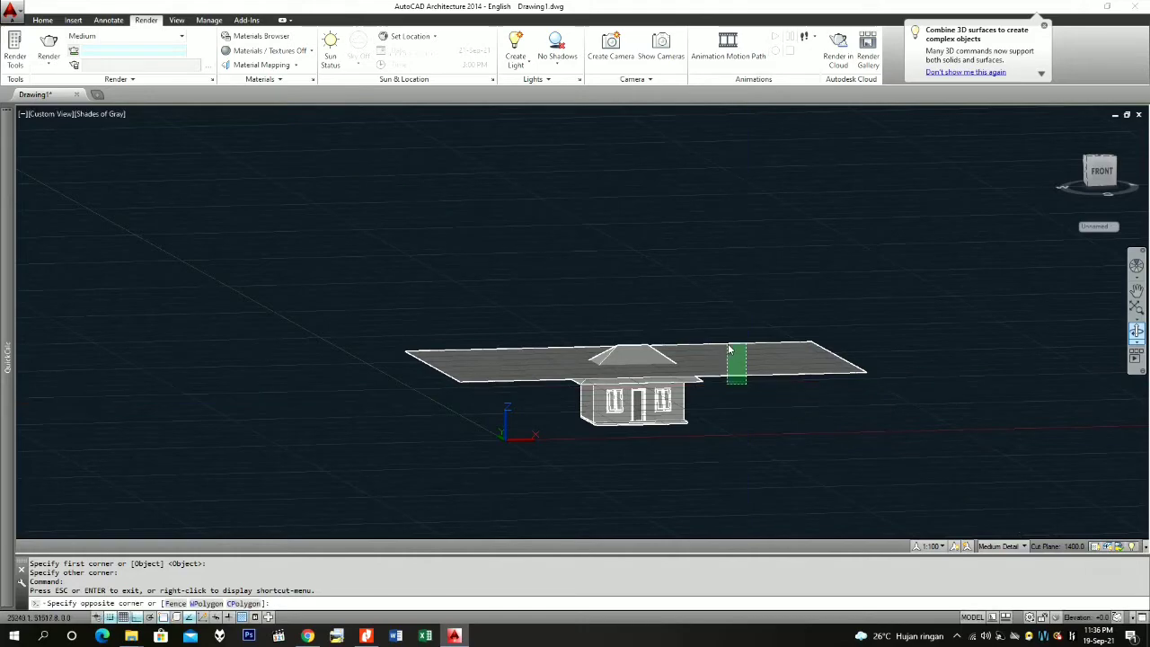
left_click(726, 343)
scroll(696, 404, "up", 4)
scroll(665, 377, "down", 2)
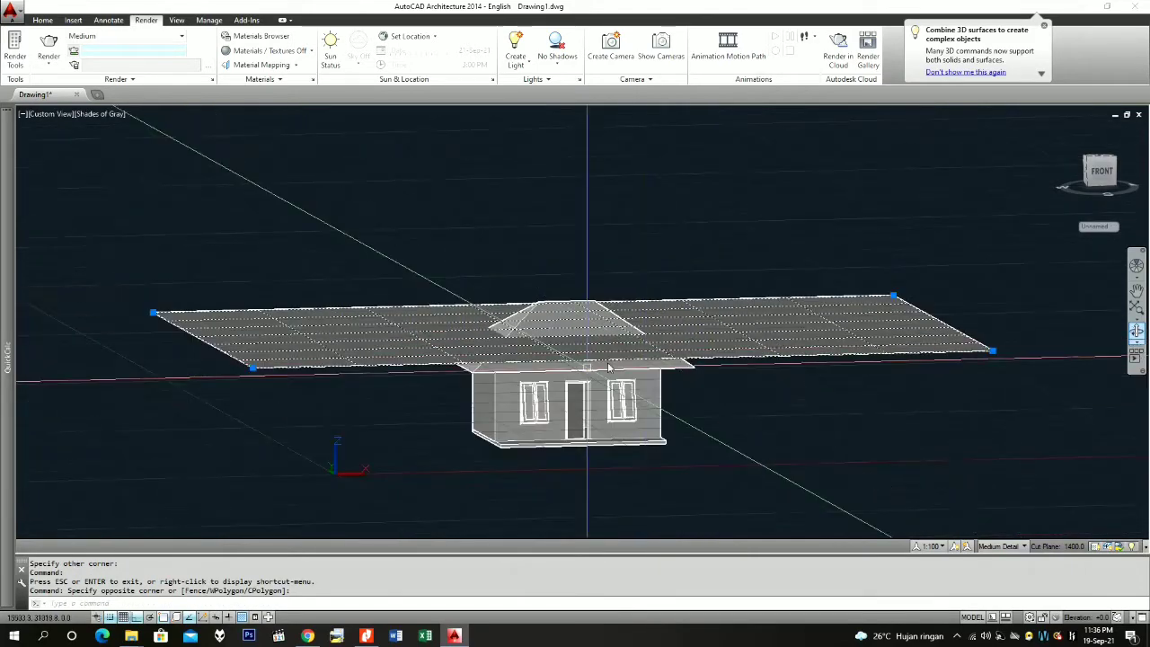
type("m")
key("Return")
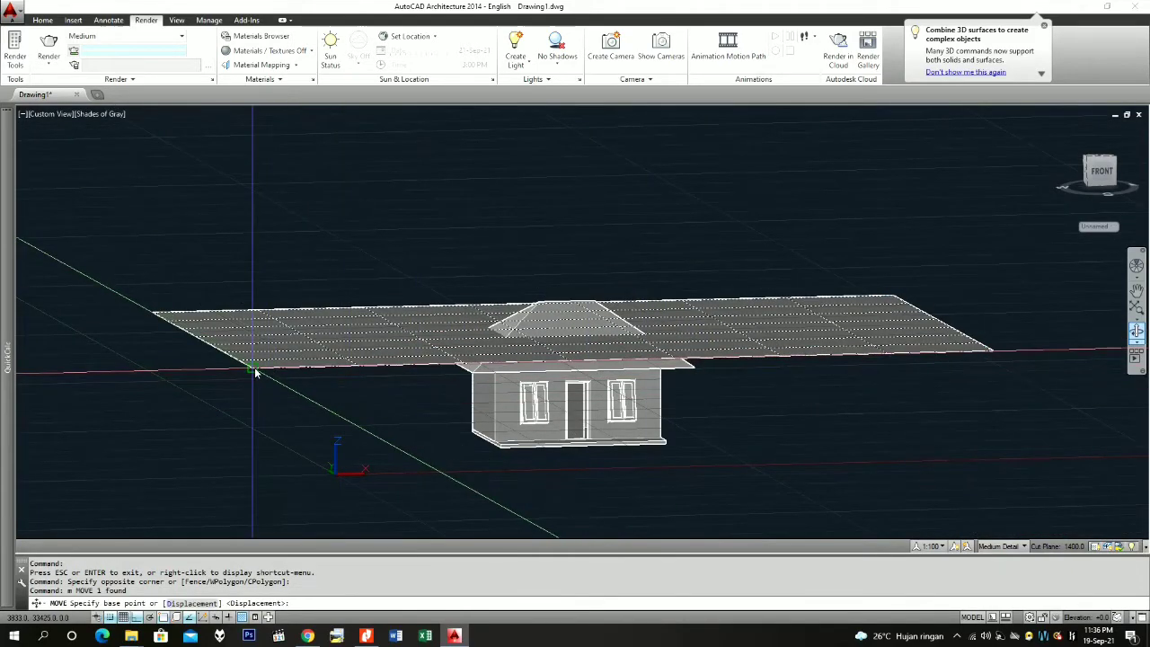
scroll(254, 369, "up", 5)
left_click(254, 369)
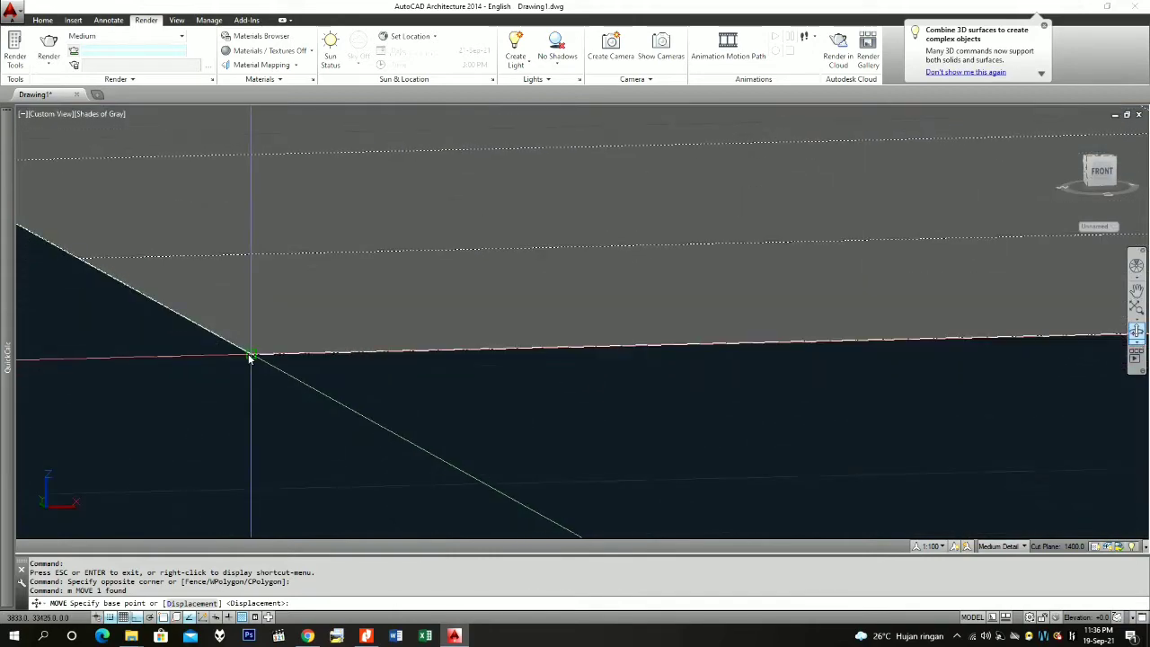
scroll(252, 354, "down", 4)
scroll(629, 431, "down", 2)
scroll(763, 422, "up", 6)
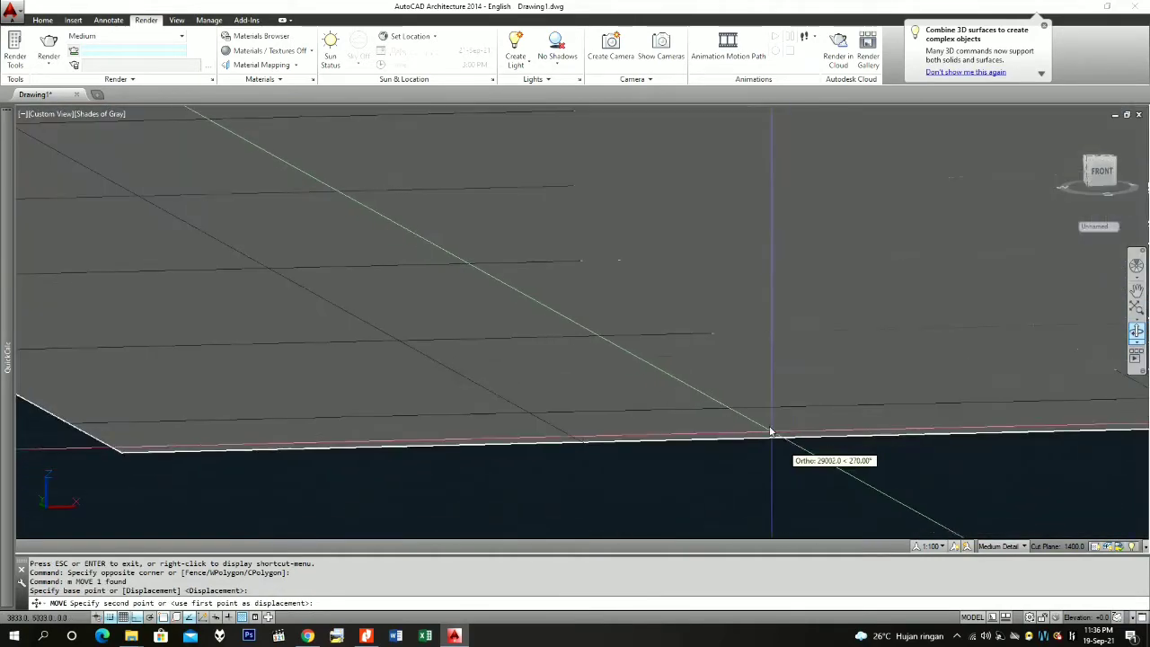
scroll(773, 359, "down", 2)
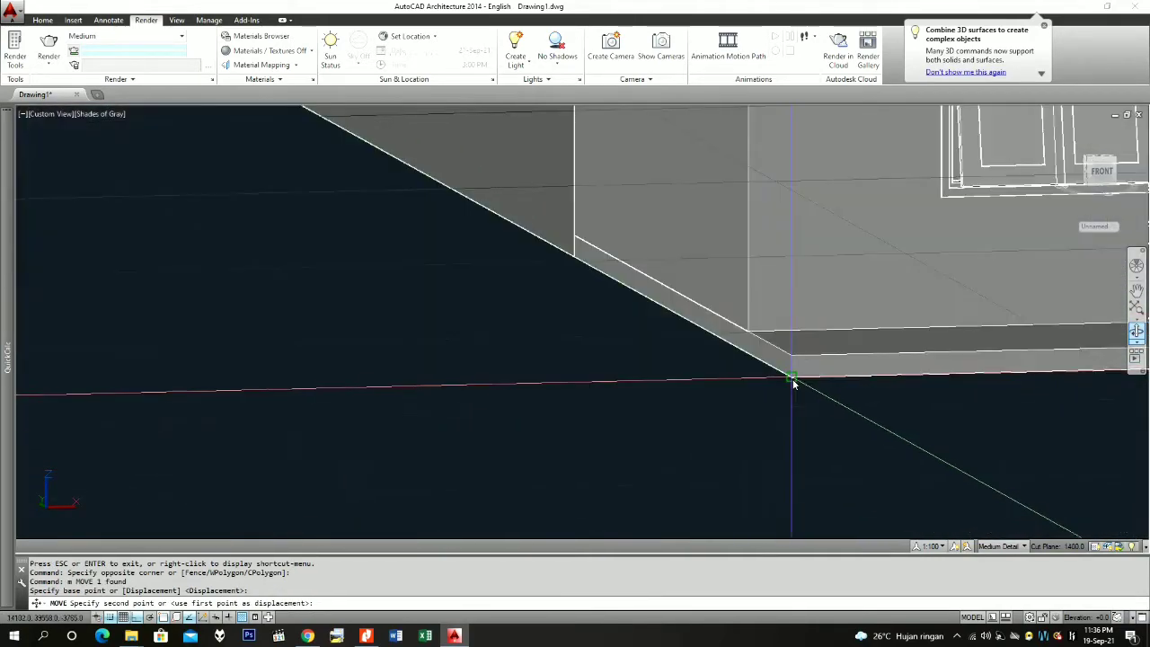
left_click(790, 380)
scroll(775, 411, "down", 4)
Step: Move the ground surface westward along the X axis so it extends on both sides of the house
left_click(1021, 456)
left_click(969, 356)
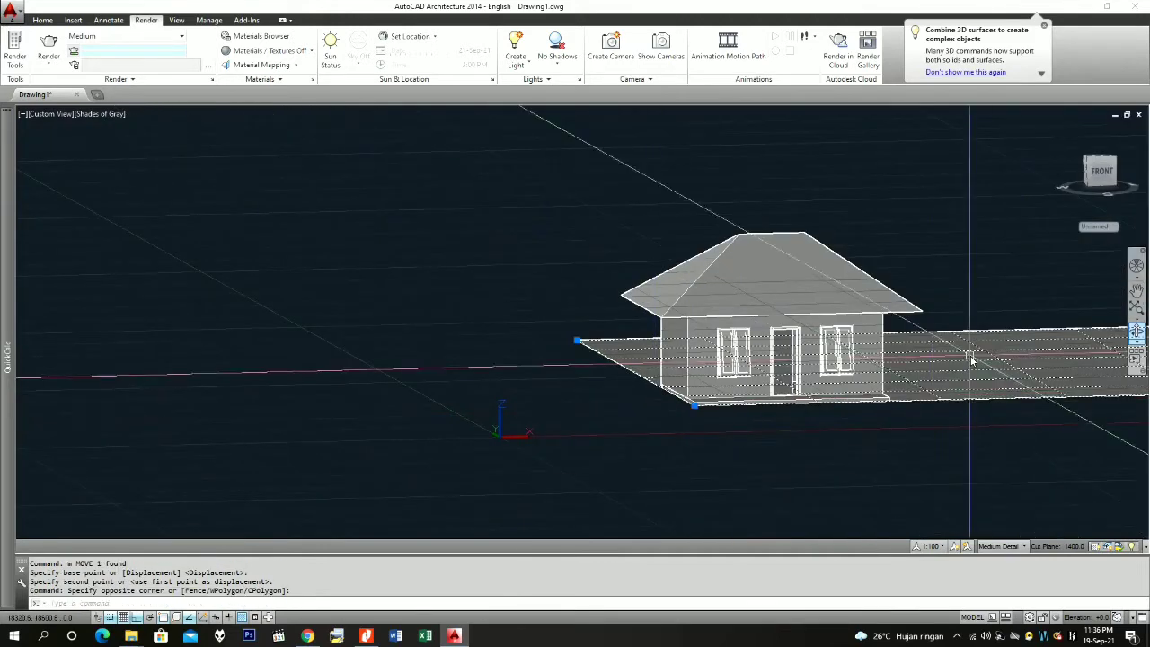
key("Return")
left_click(964, 443)
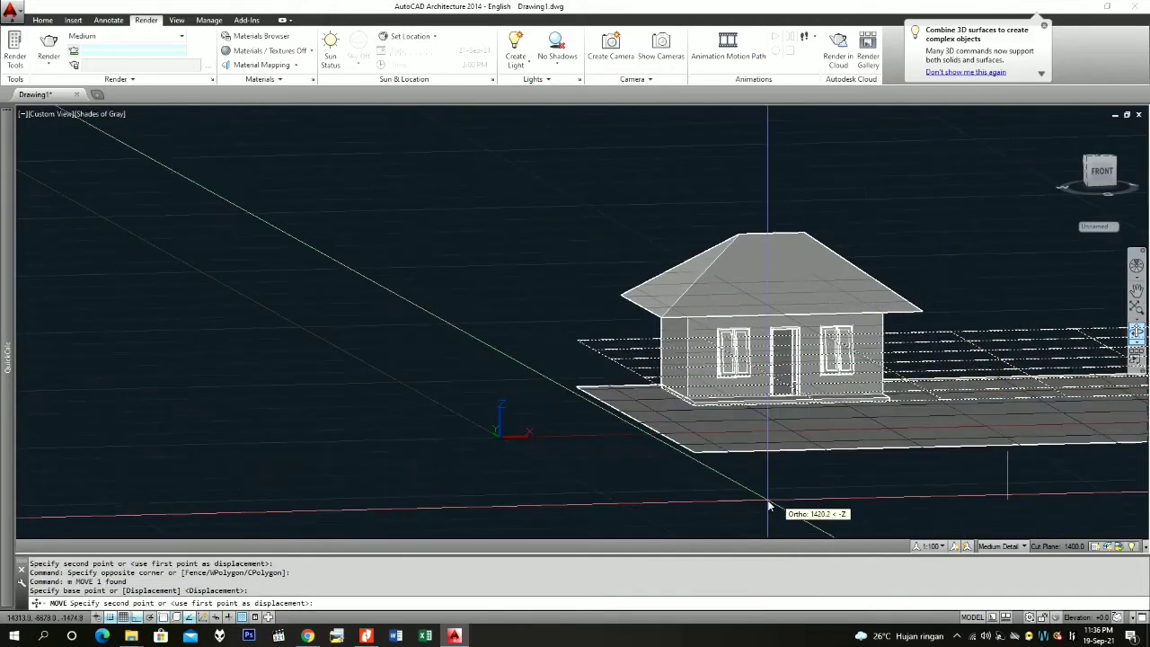
left_click(730, 451)
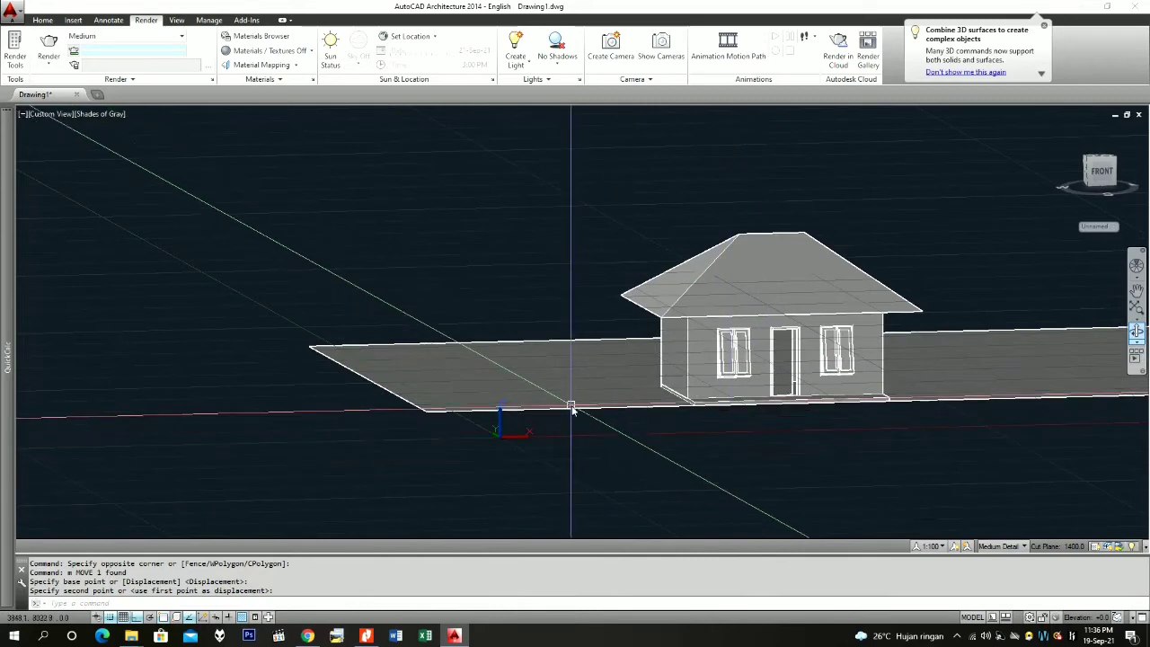
scroll(557, 413, "down", 3)
key("Return")
left_click(438, 421)
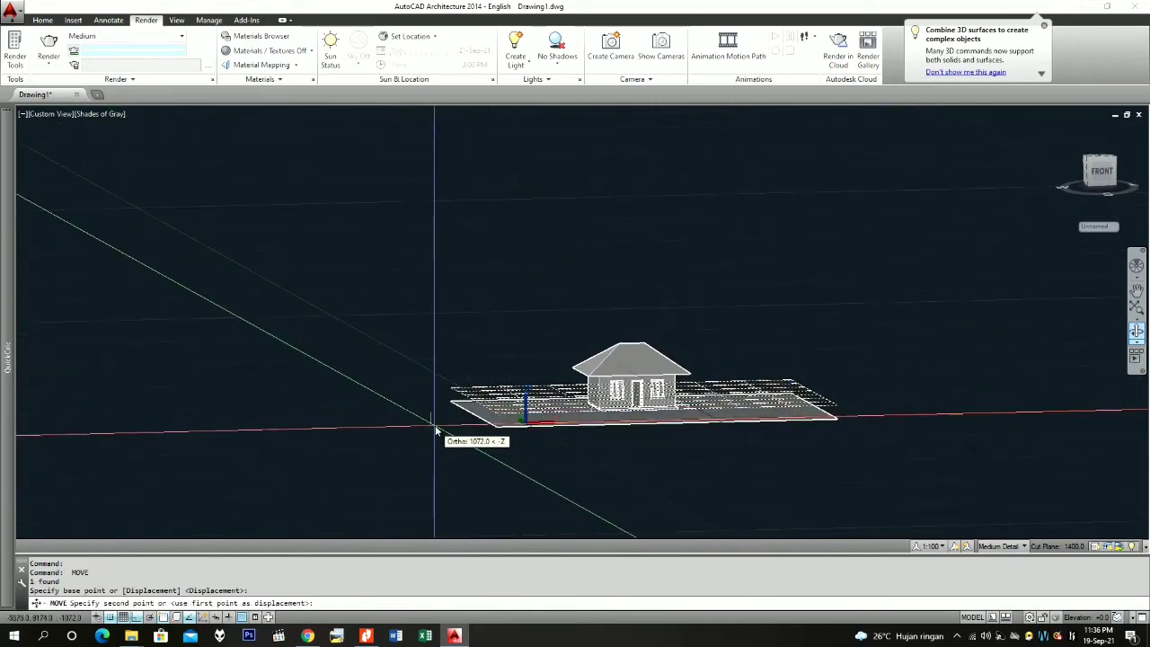
key("Escape")
scroll(565, 396, "up", 3)
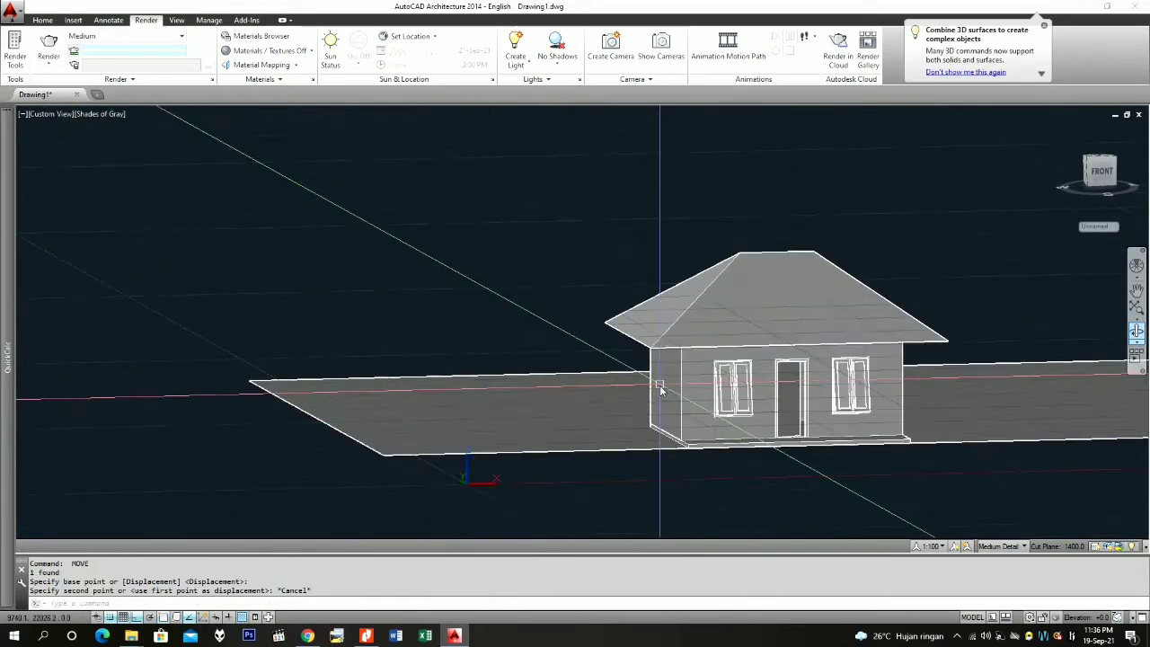
Step: Shift the ground surface about 1340 units further in the negative X direction to centre it on the house
scroll(745, 412, "down", 3)
left_click(945, 439)
left_click(891, 389)
key("Return")
left_click(968, 445)
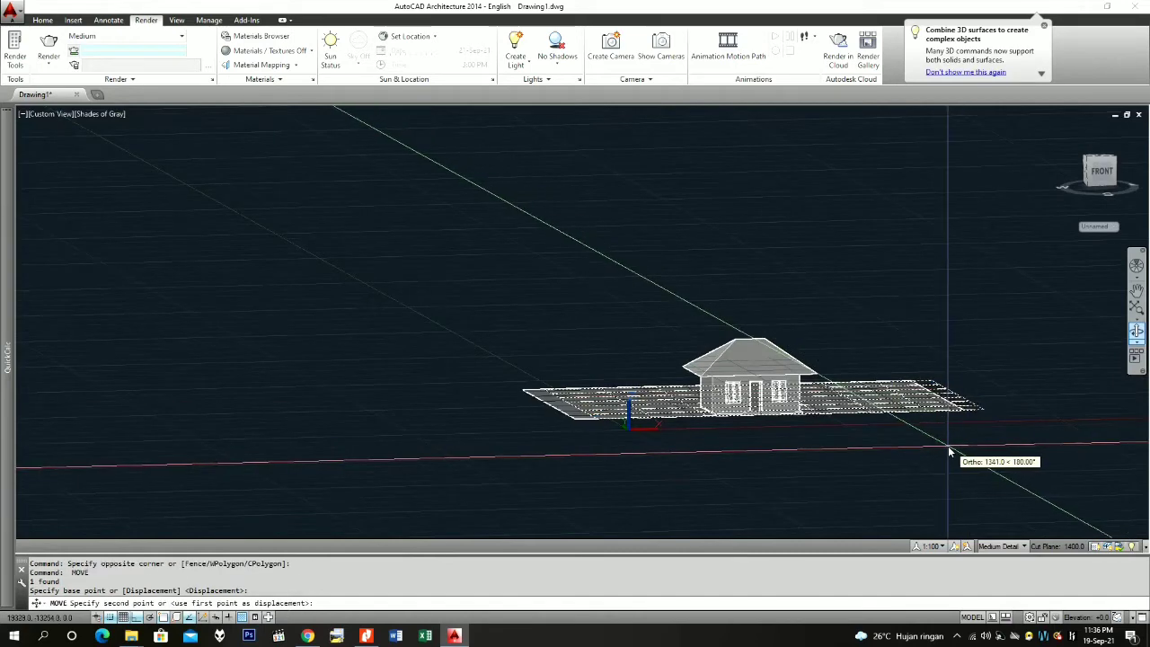
left_click(947, 447)
Step: Move the ground surface forward using the distance from the floor slab's rear-left bottom corner to its front-left bottom corner
scroll(751, 422, "up", 3)
left_click(635, 426)
left_click(612, 394)
scroll(643, 400, "up", 4)
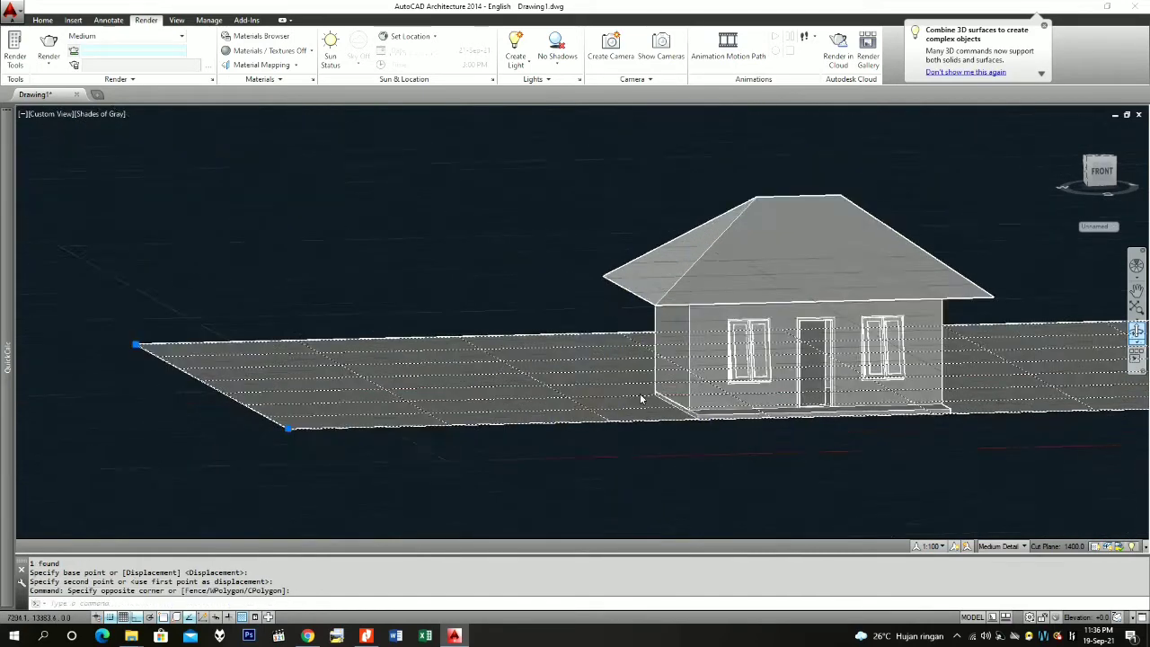
scroll(650, 409, "up", 3)
type("m")
key("Return")
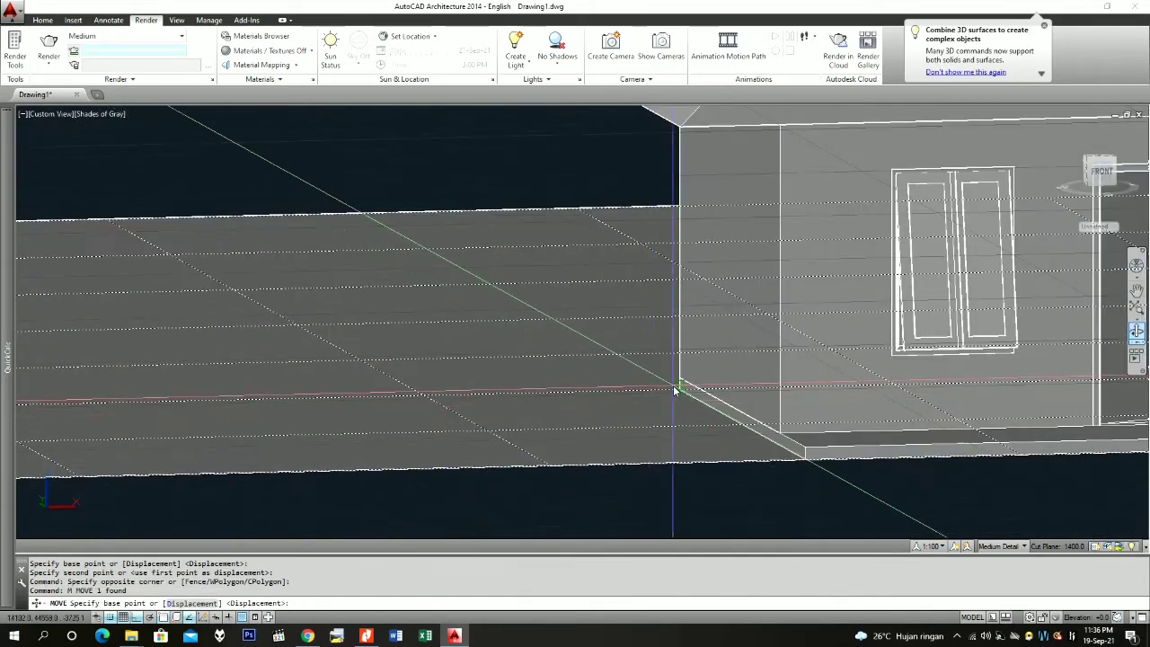
left_click(680, 392)
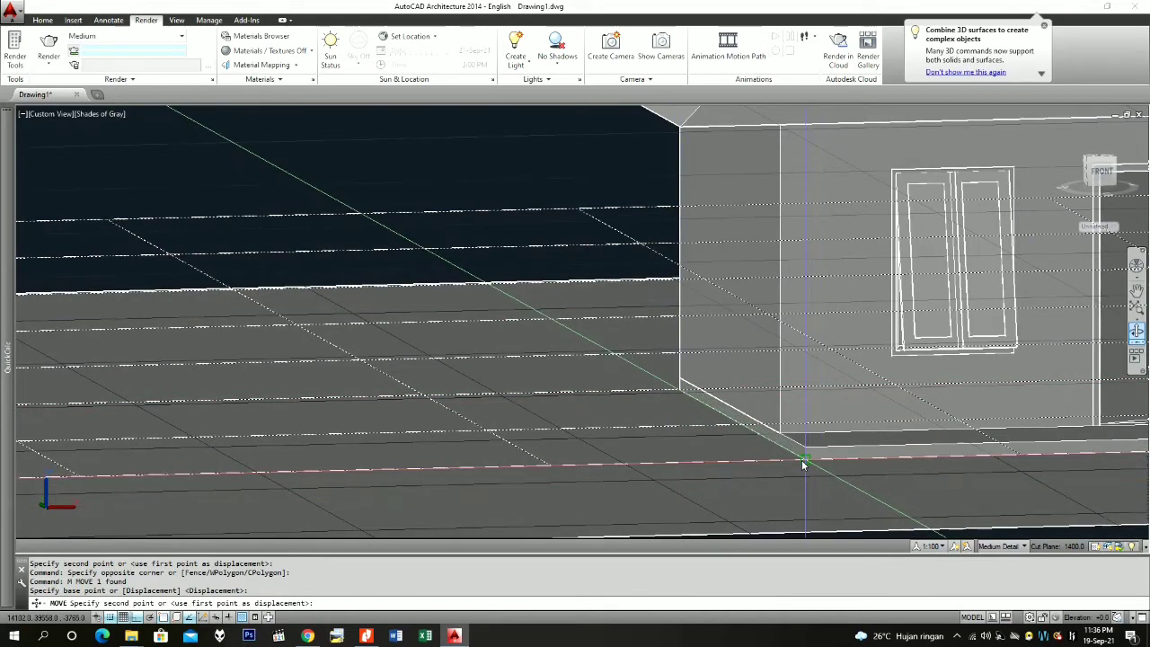
left_click(802, 462)
scroll(616, 372, "down", 5)
scroll(616, 372, "down", 3)
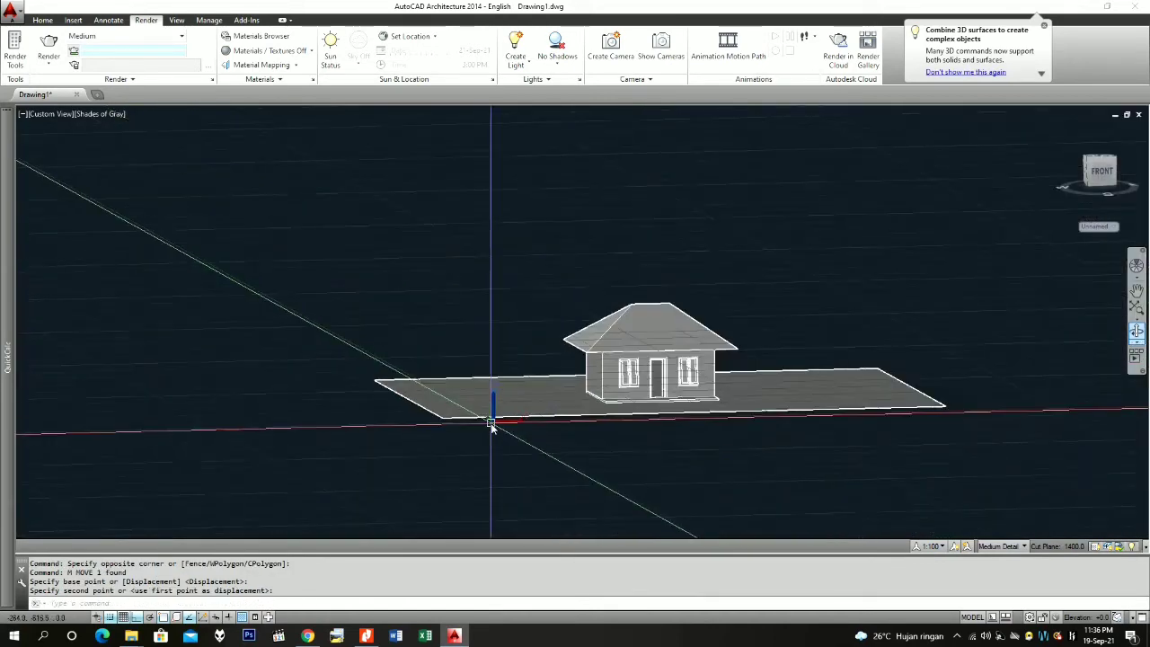
scroll(881, 435, "up", 2)
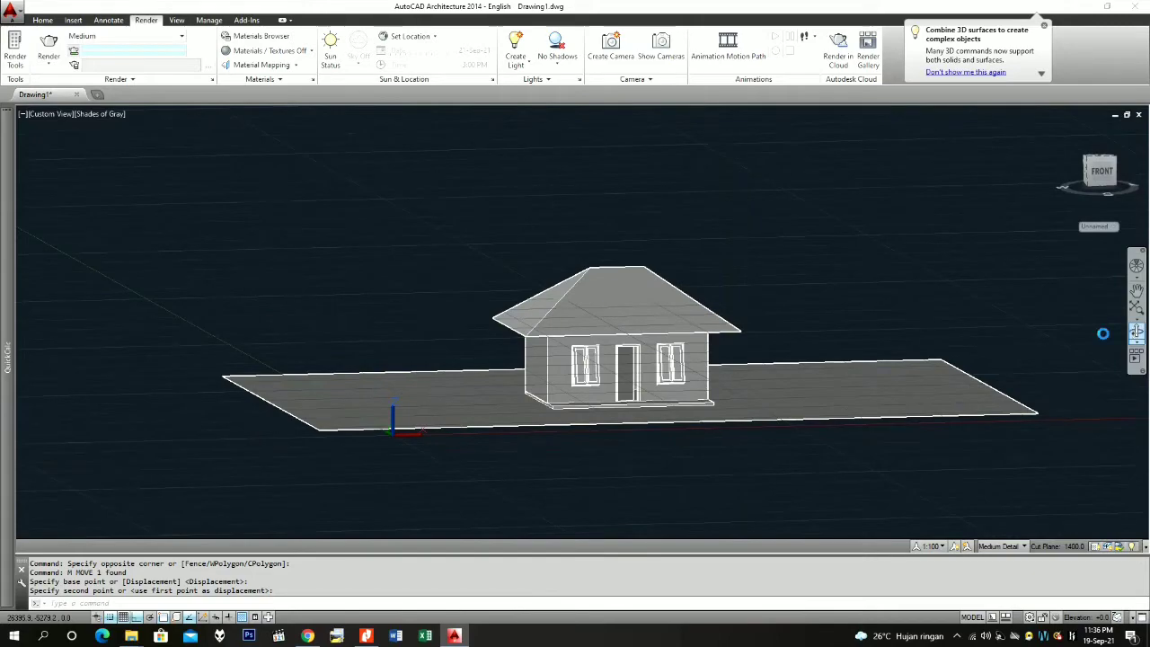
Step: Open the Materials Browser and place it beside the house, with the model seen from its raised front-left side
left_click_drag(1103, 334, 824, 438)
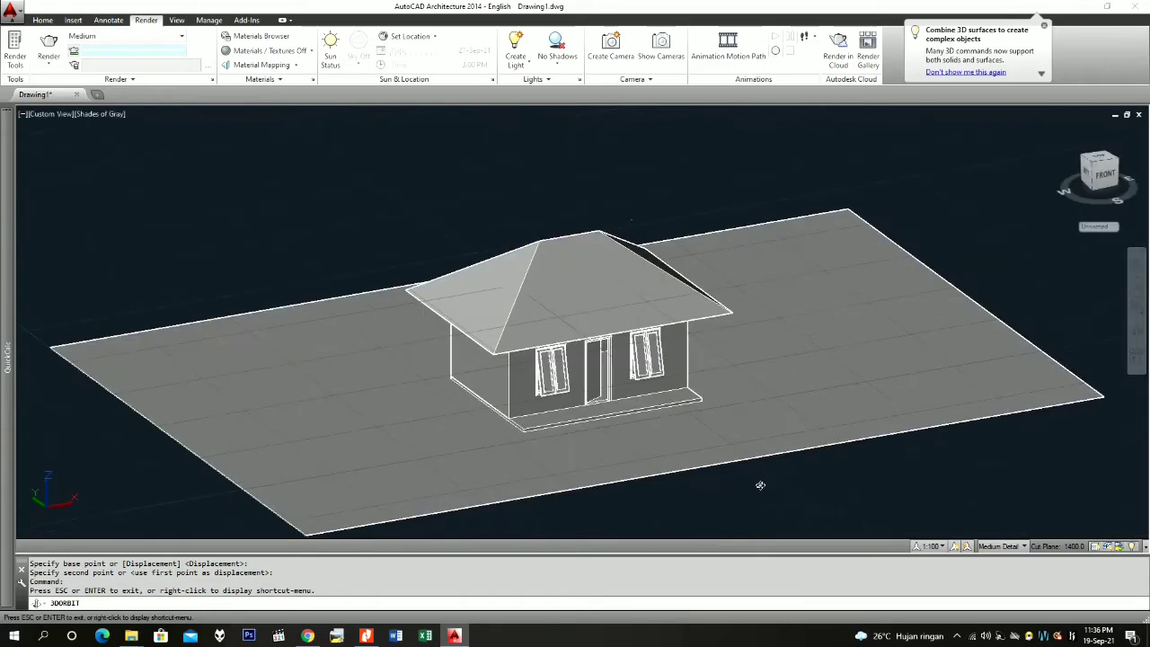
scroll(760, 485, "up", 1)
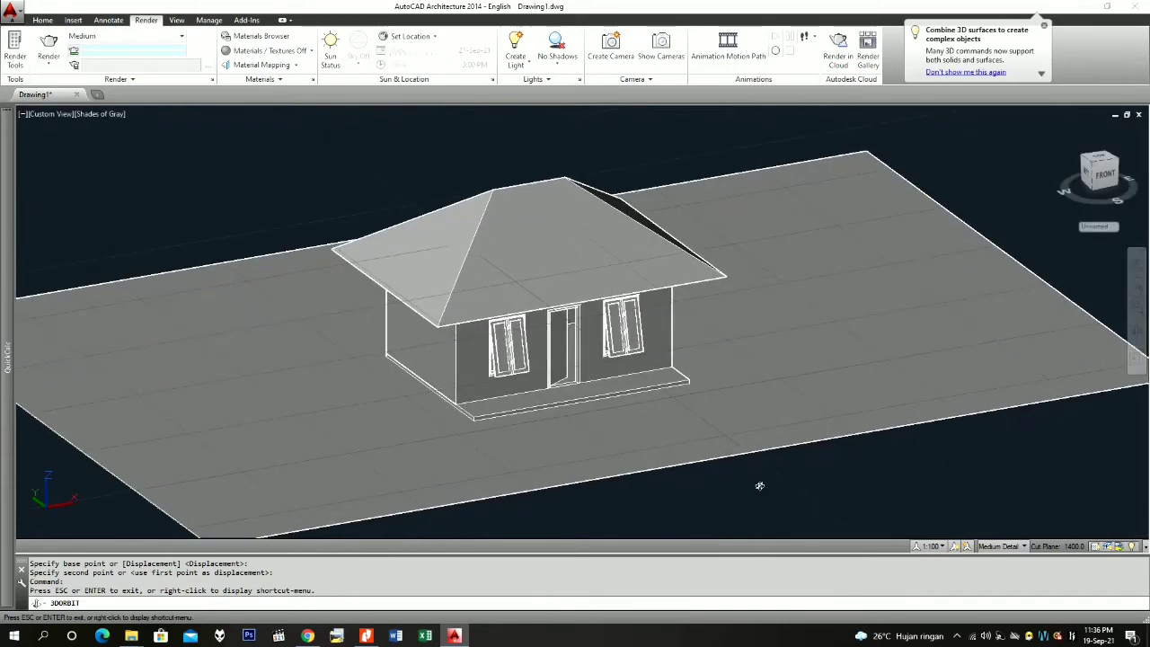
key("Escape")
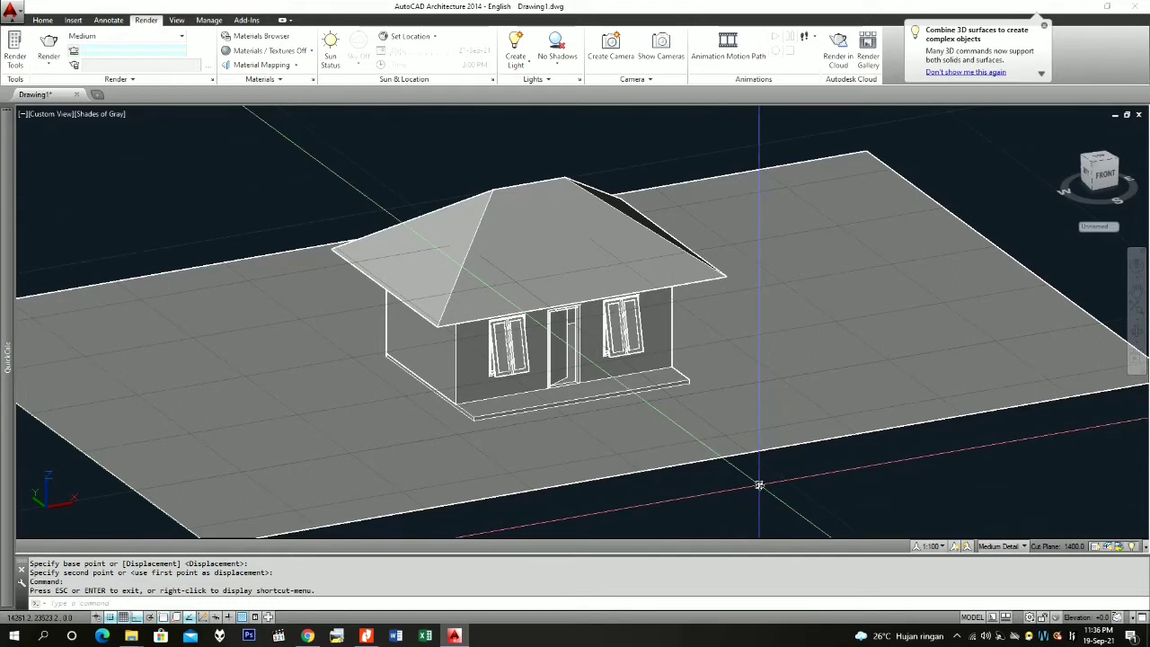
type("R")
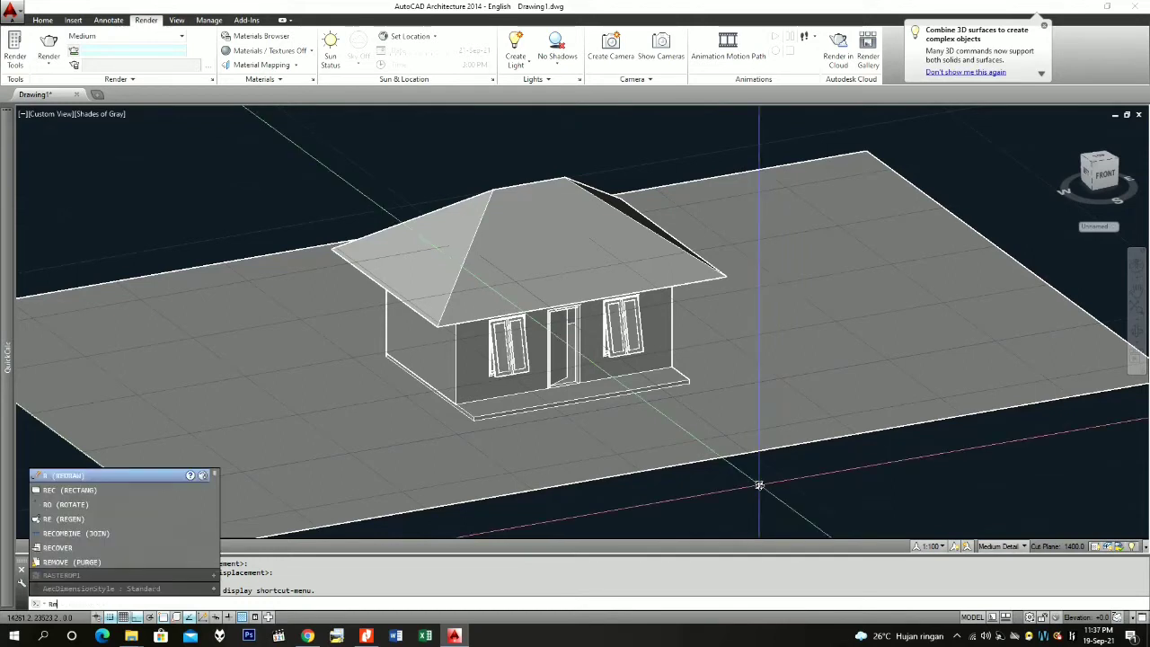
type("MAT")
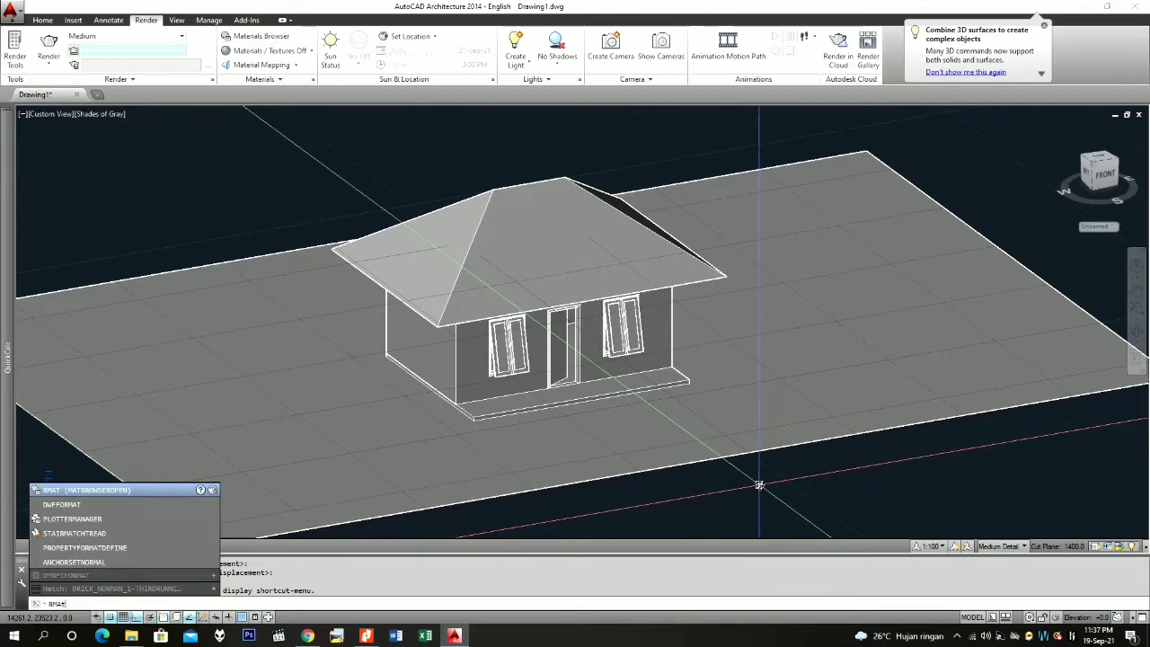
key("Return")
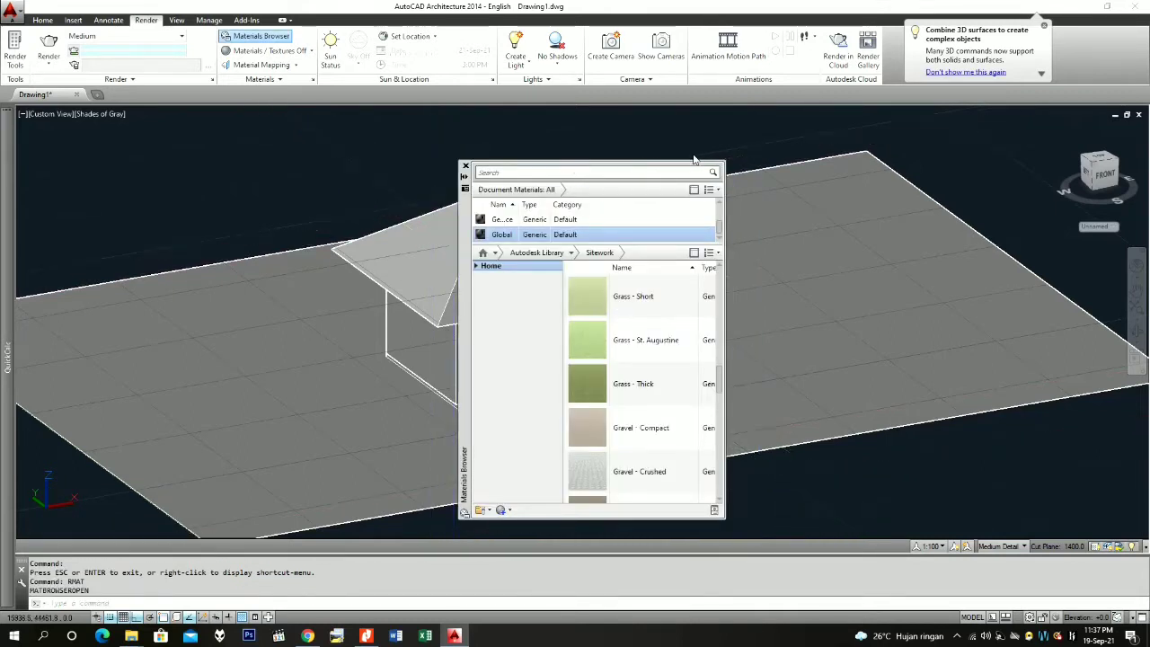
left_click_drag(467, 211, 811, 191)
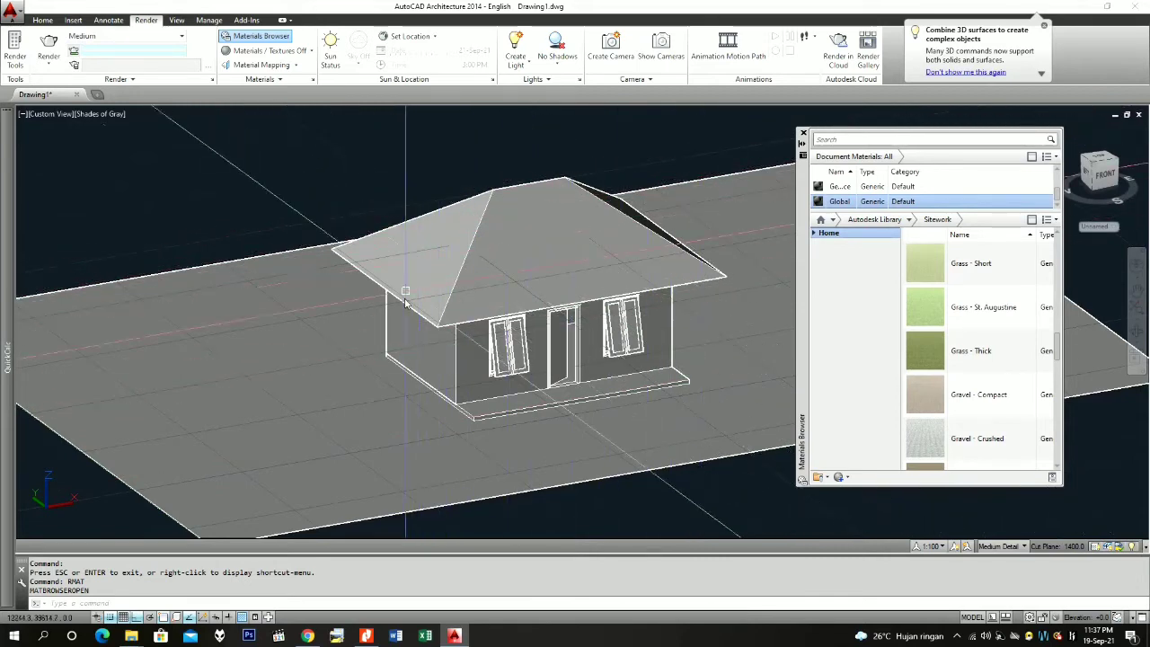
Step: Assign the Shake - Handsplit material from the Autodesk Library's Roofing category to the house's roof
left_click(440, 327)
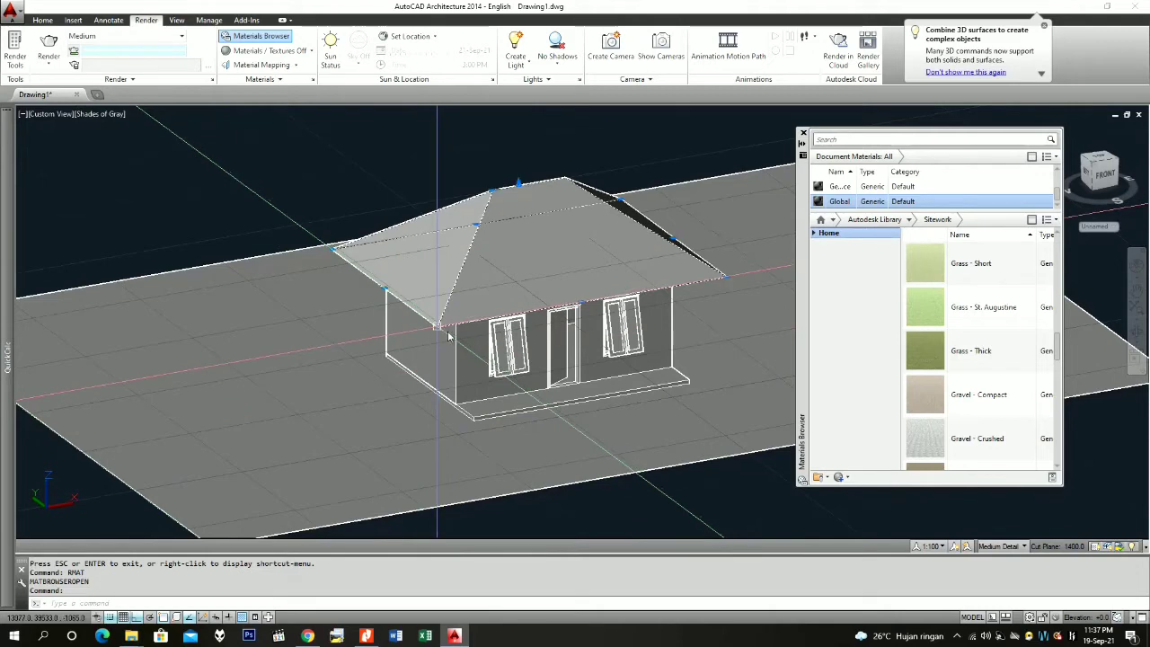
left_click(969, 306)
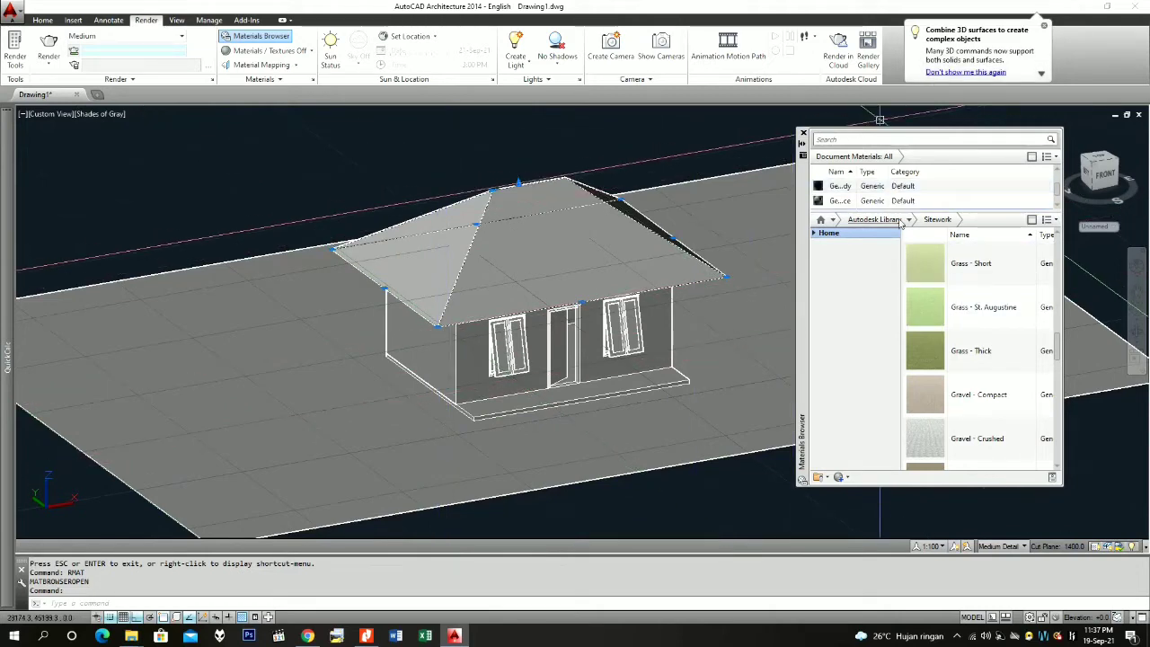
left_click(910, 220)
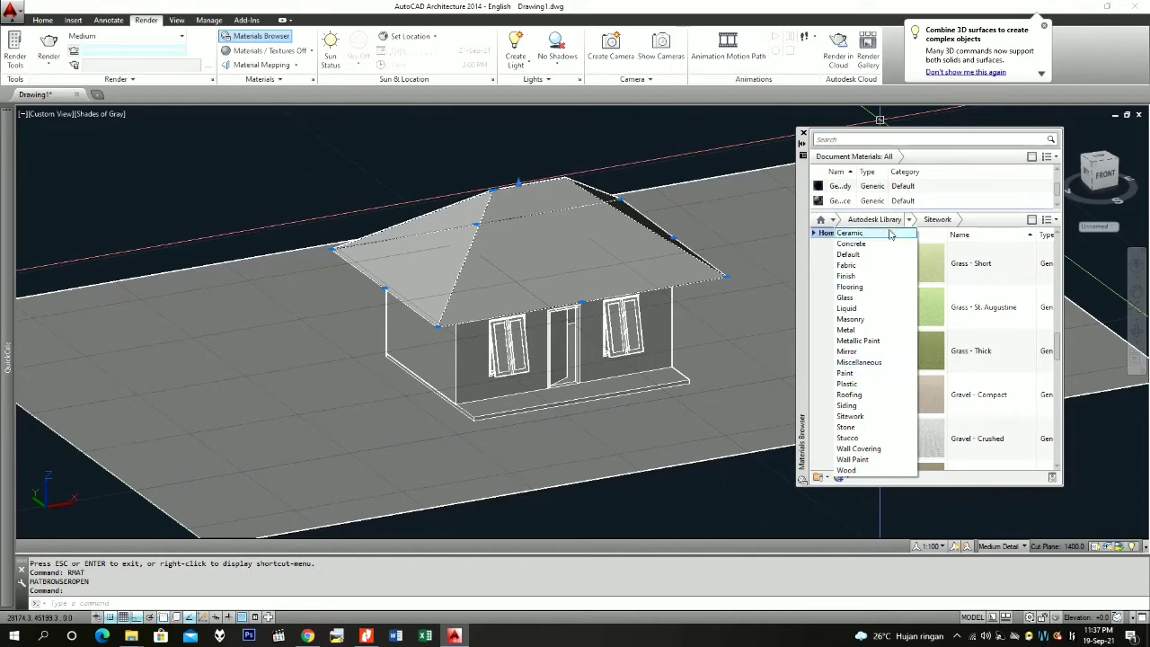
left_click(860, 397)
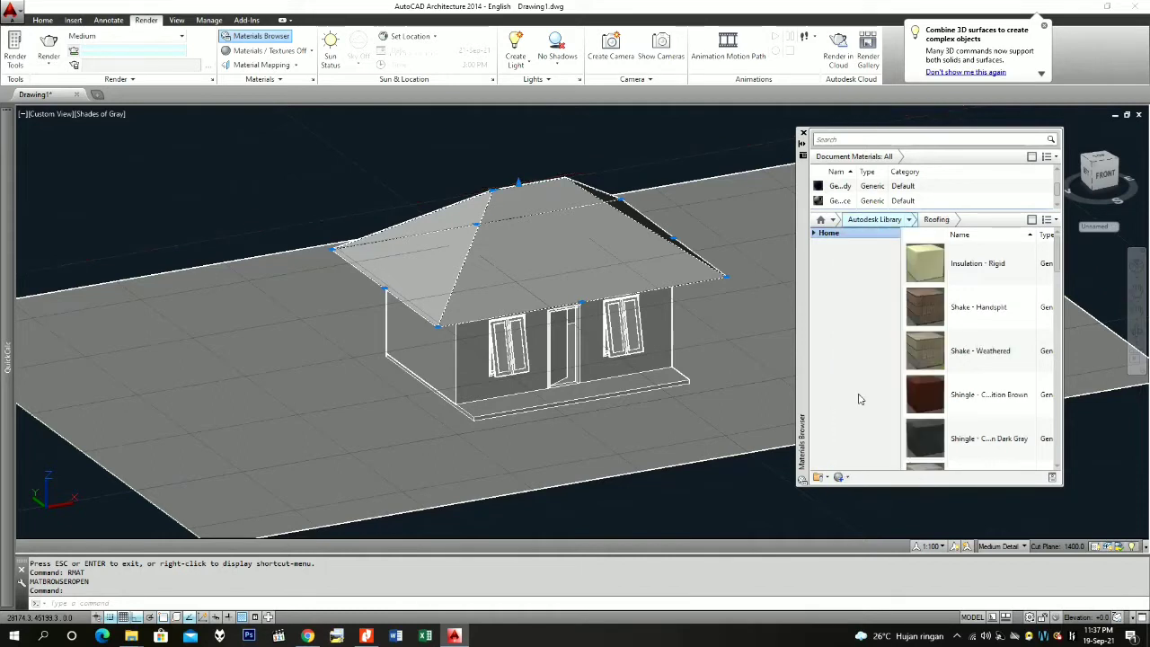
right_click(978, 315)
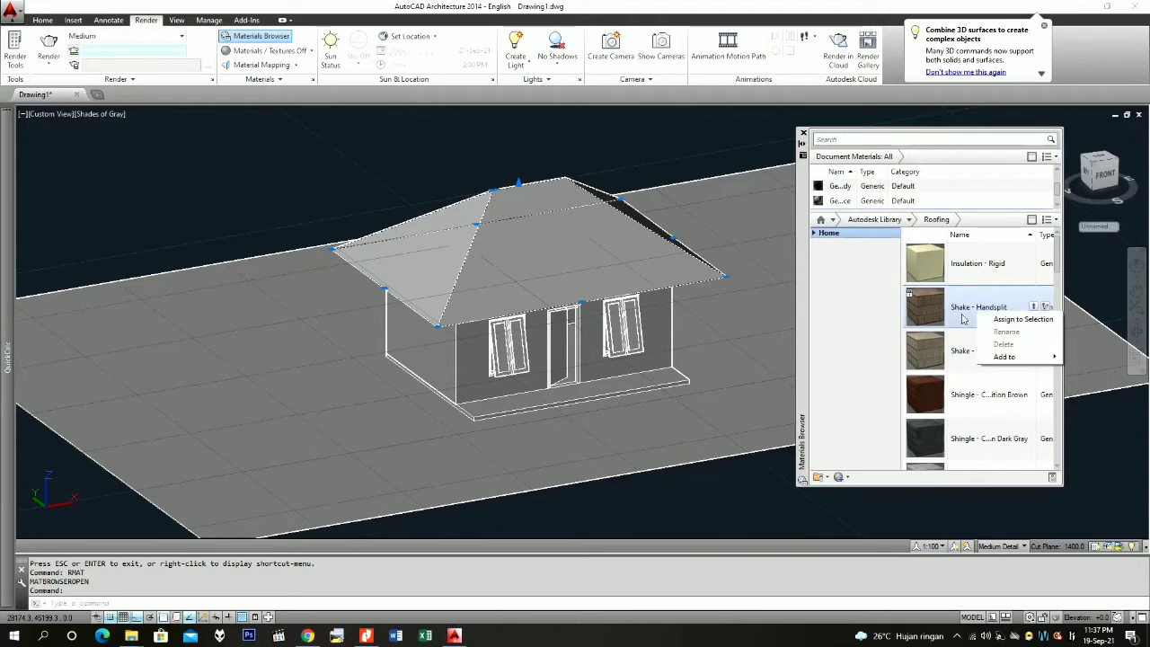
left_click(1021, 321)
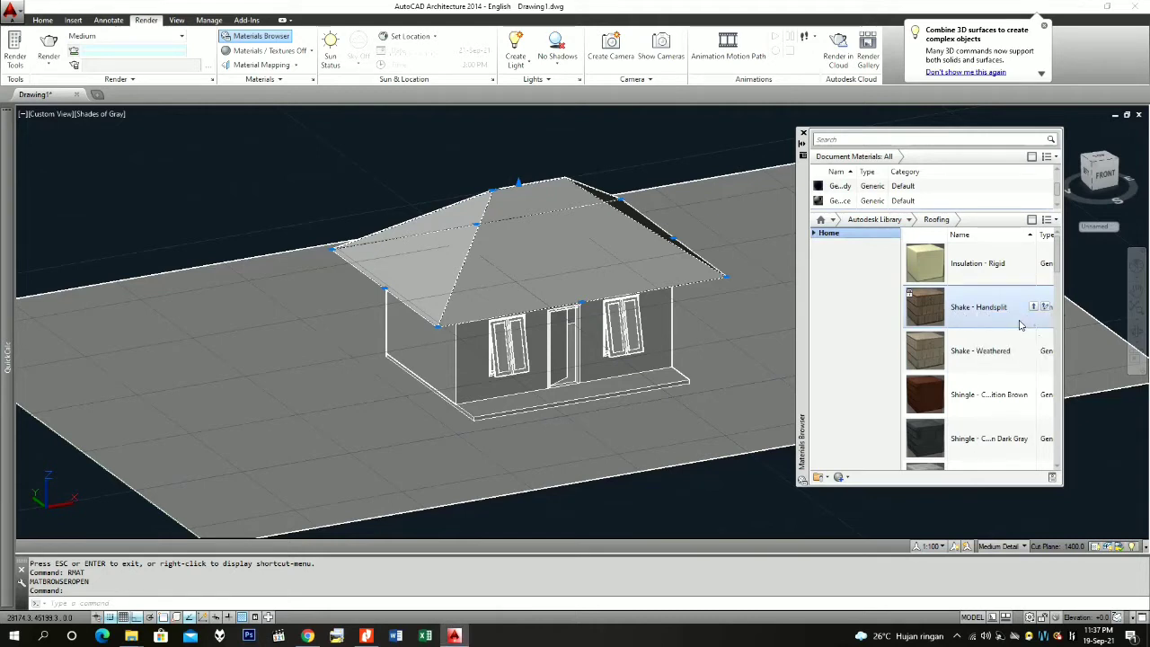
key("Escape")
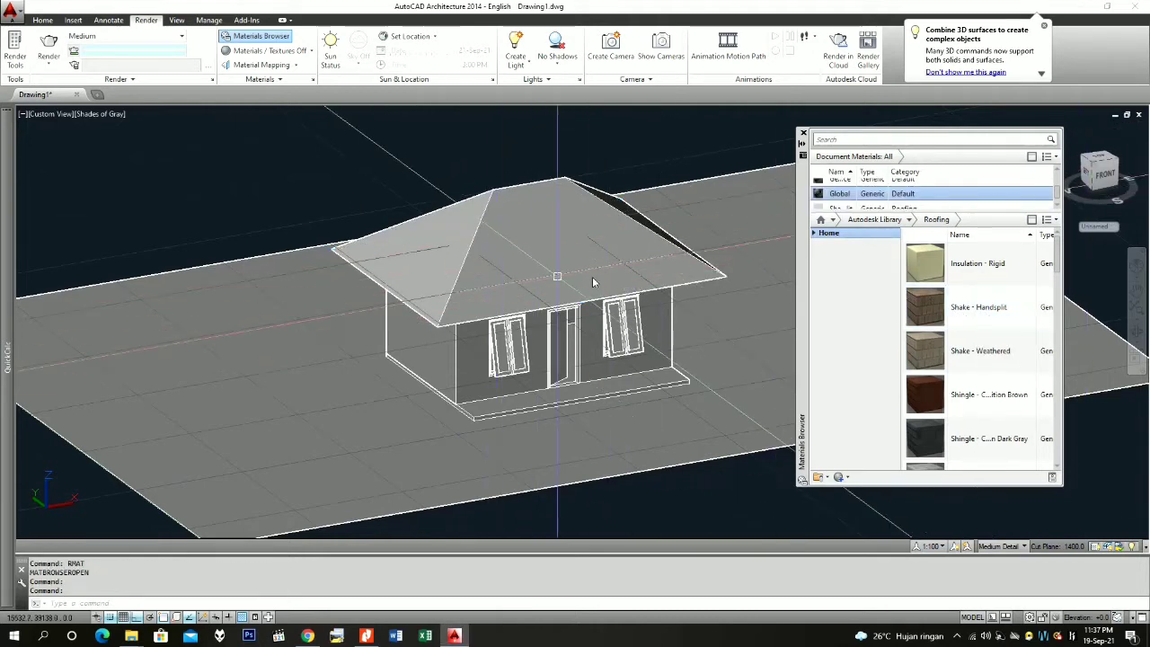
left_click(706, 282)
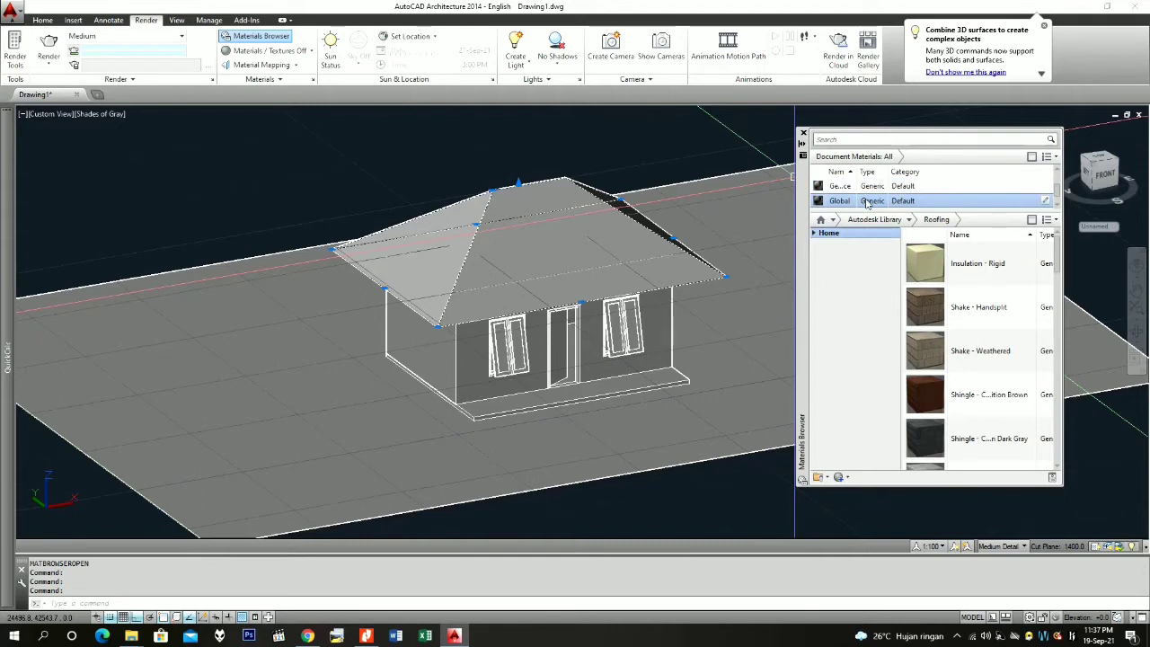
scroll(866, 203, "down", 1)
key("Escape")
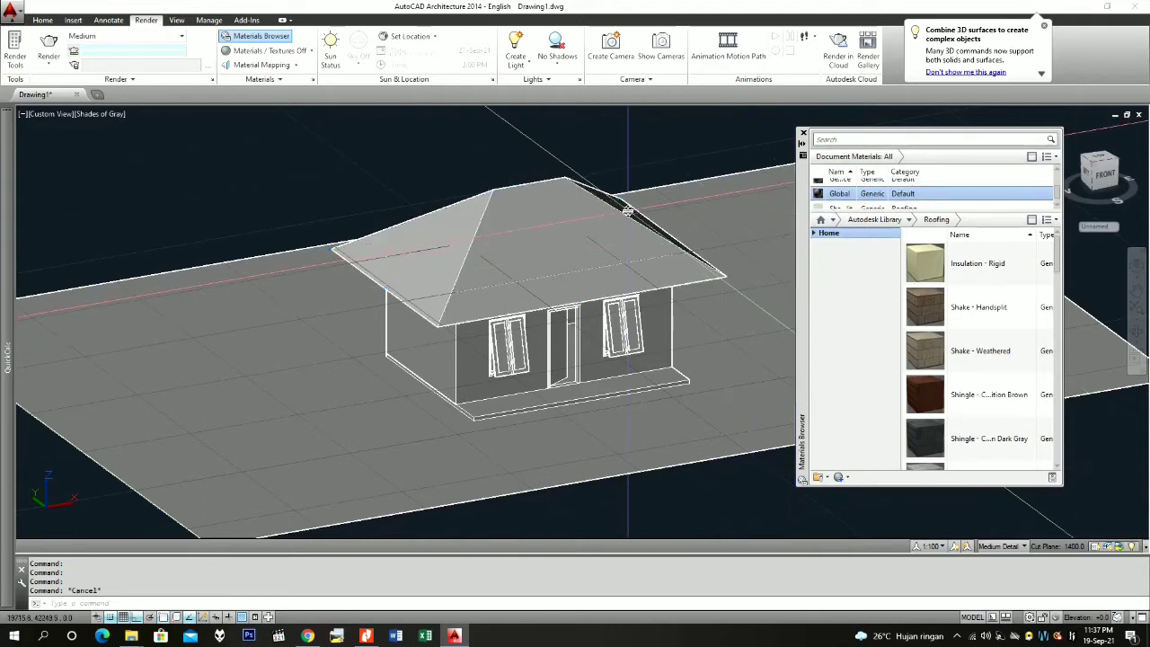
left_click(628, 220)
Step: Close the Materials Browser, clear the selection and set the viewport display to Materials / Textures On
left_click(803, 133)
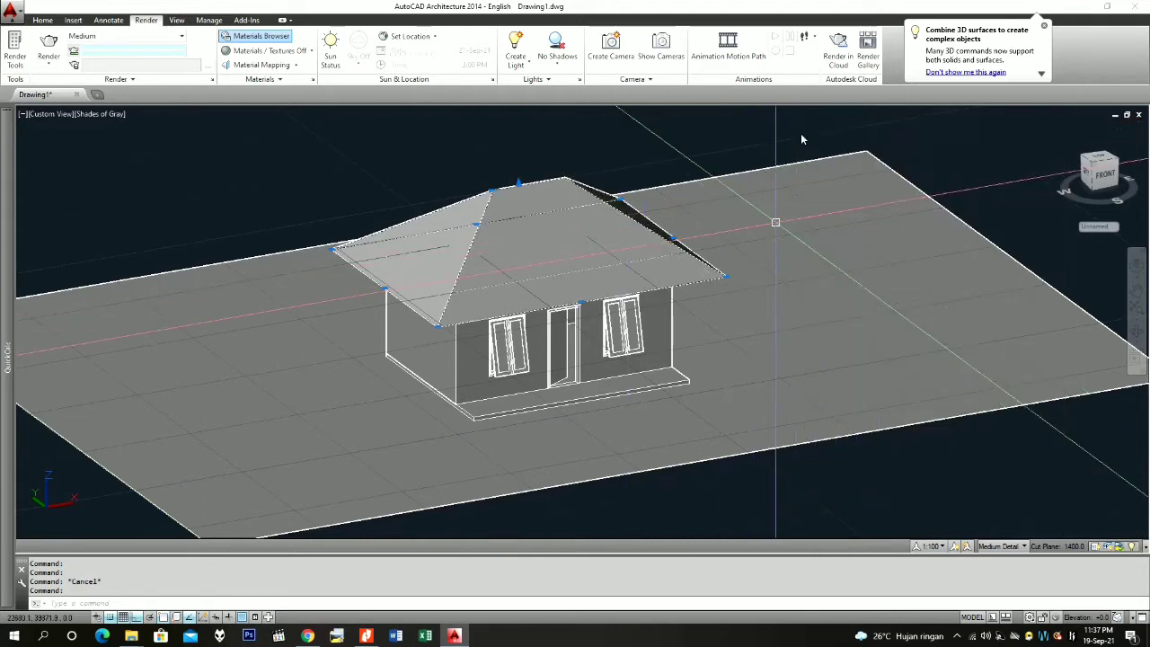
key("Escape")
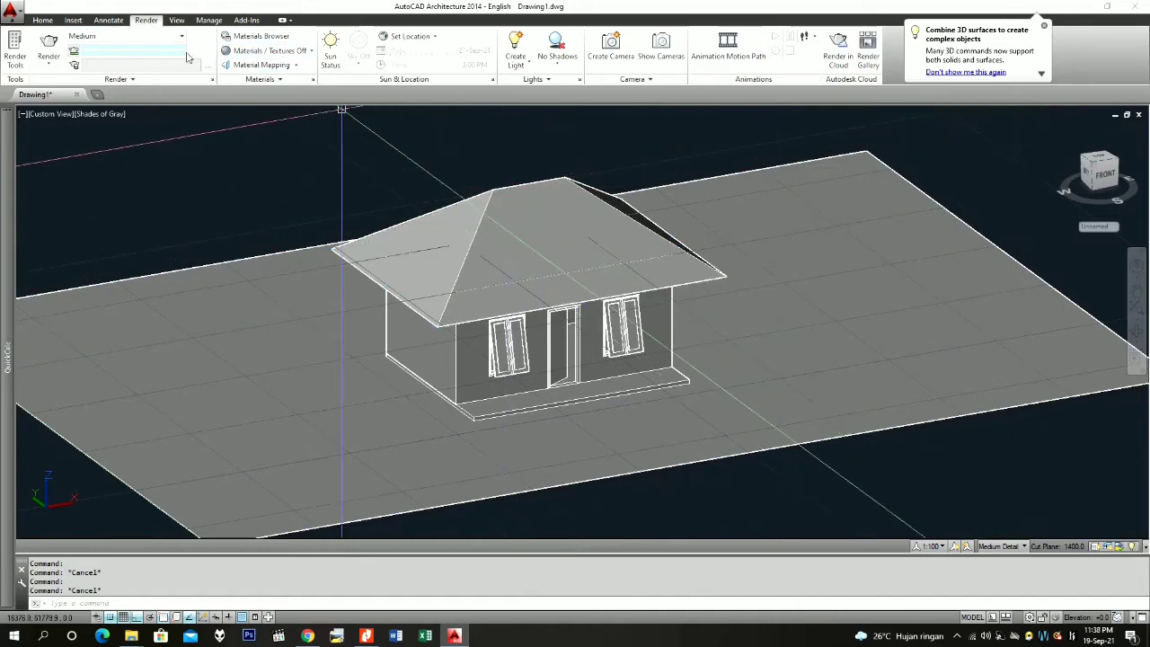
left_click(264, 51)
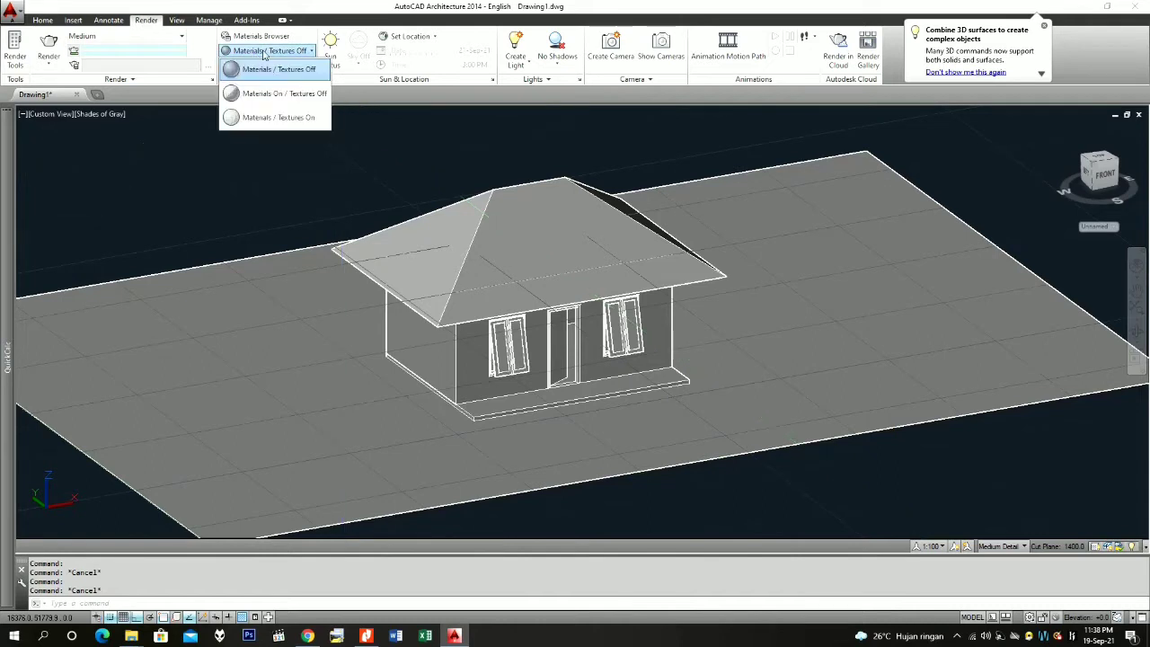
left_click(314, 118)
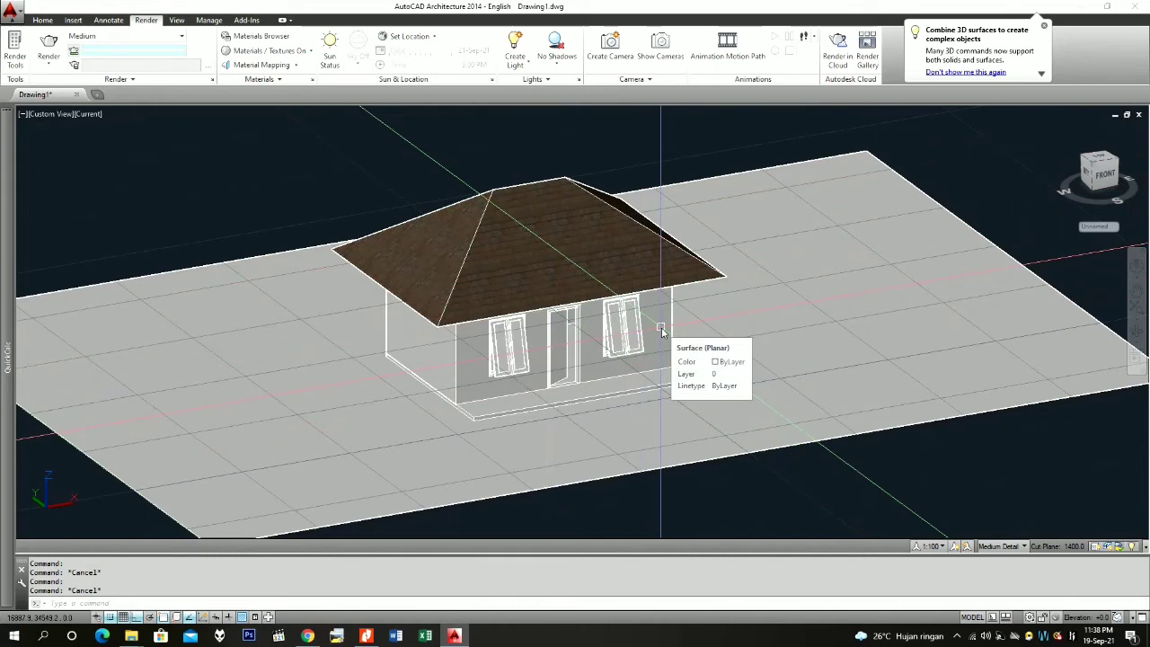
Step: Assign the Cadet Blue material from the Autodesk Library's Wall Paint category to the house's walls
type("rmat")
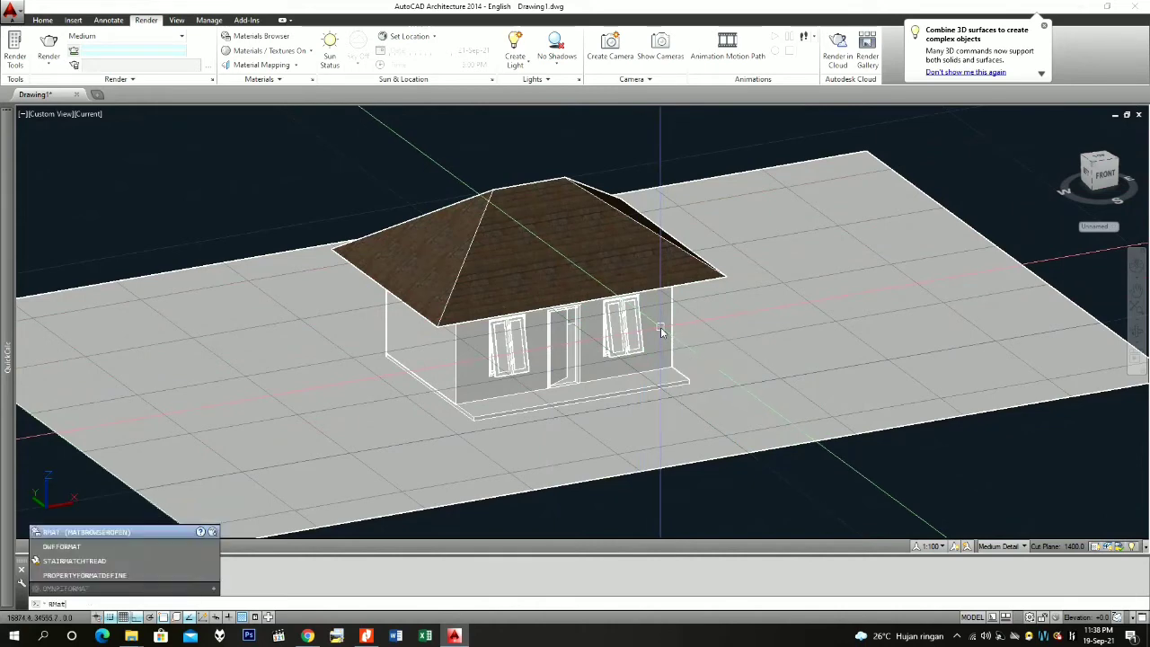
key("Return")
left_click(661, 333)
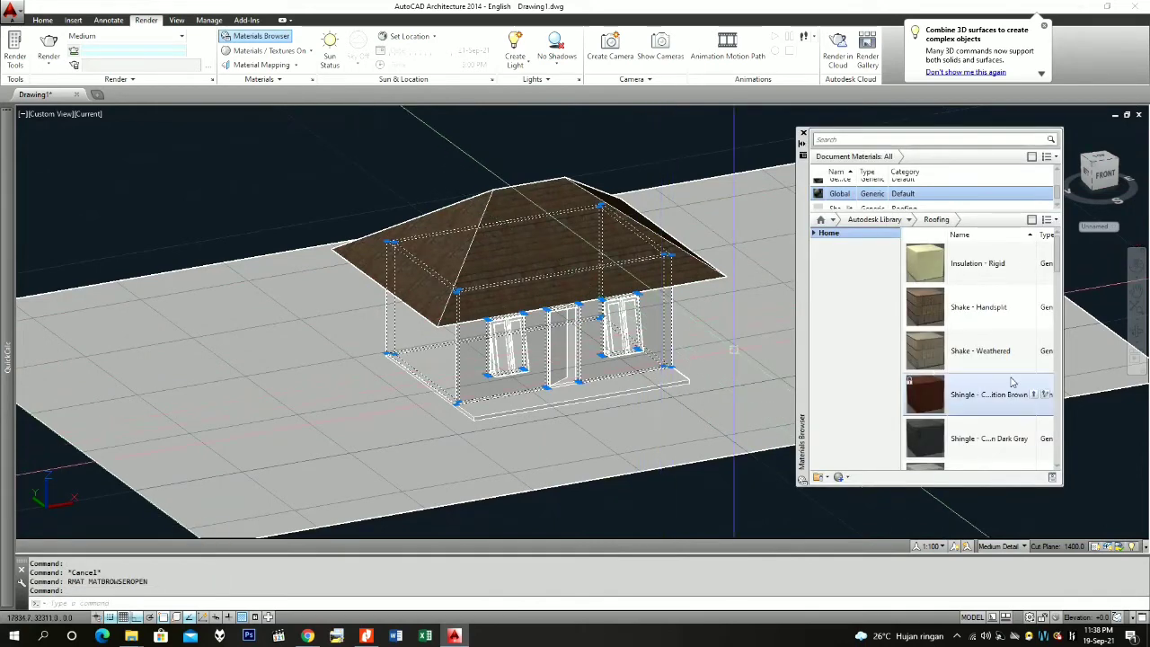
left_click(908, 220)
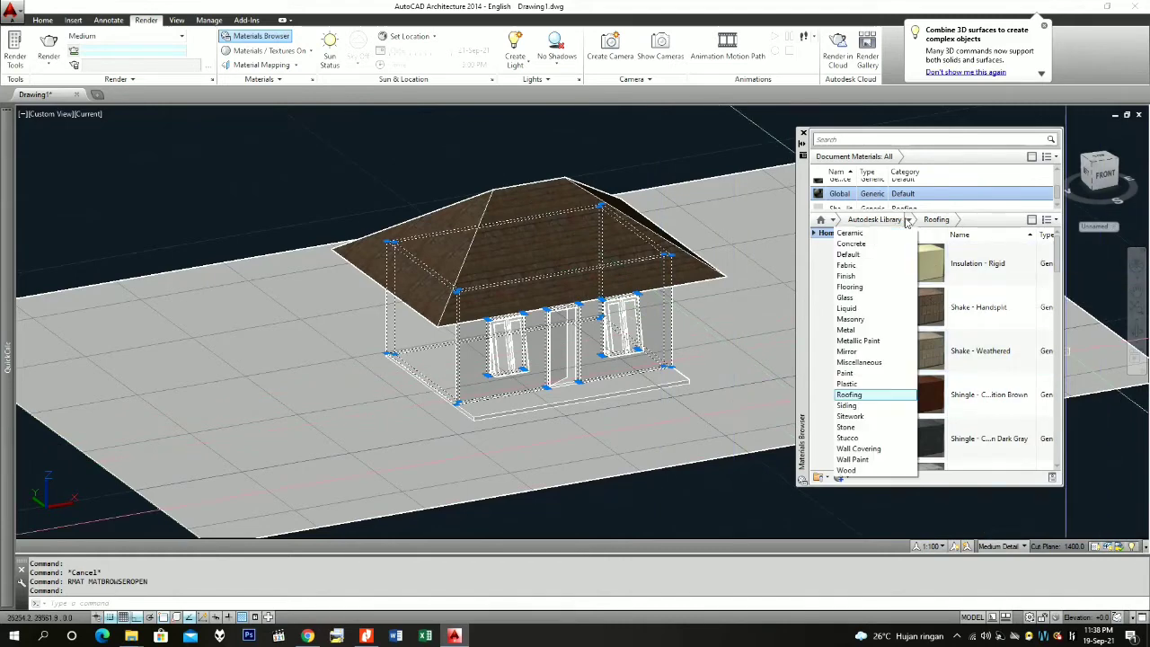
left_click(869, 459)
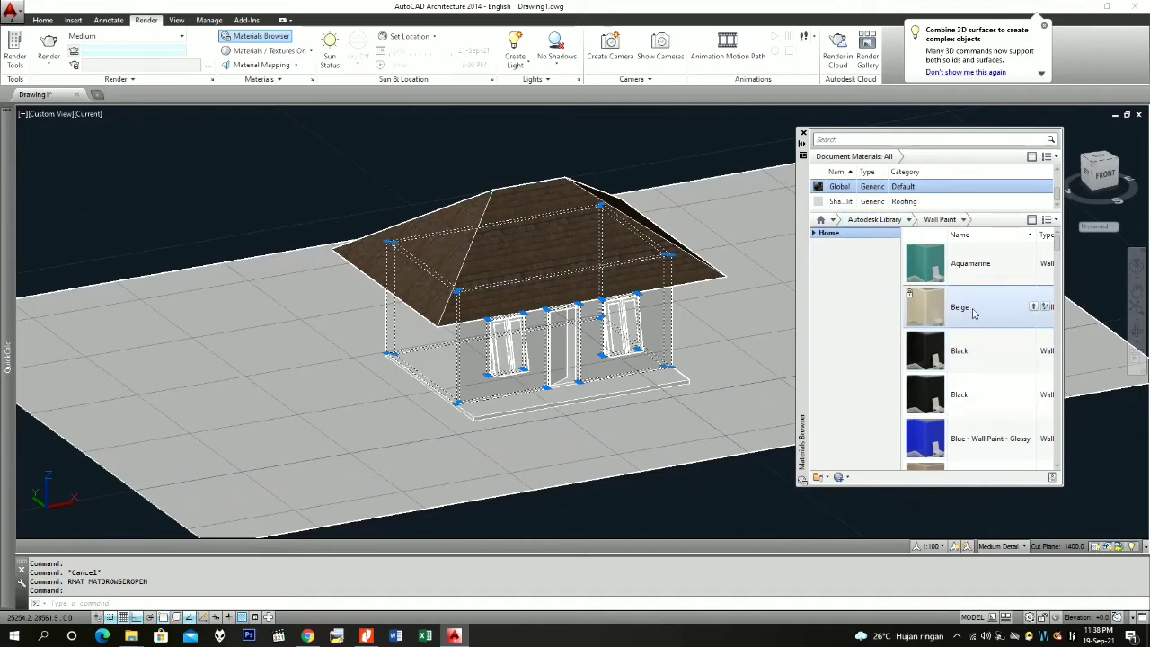
scroll(972, 313, "down", 5)
scroll(973, 313, "down", 5)
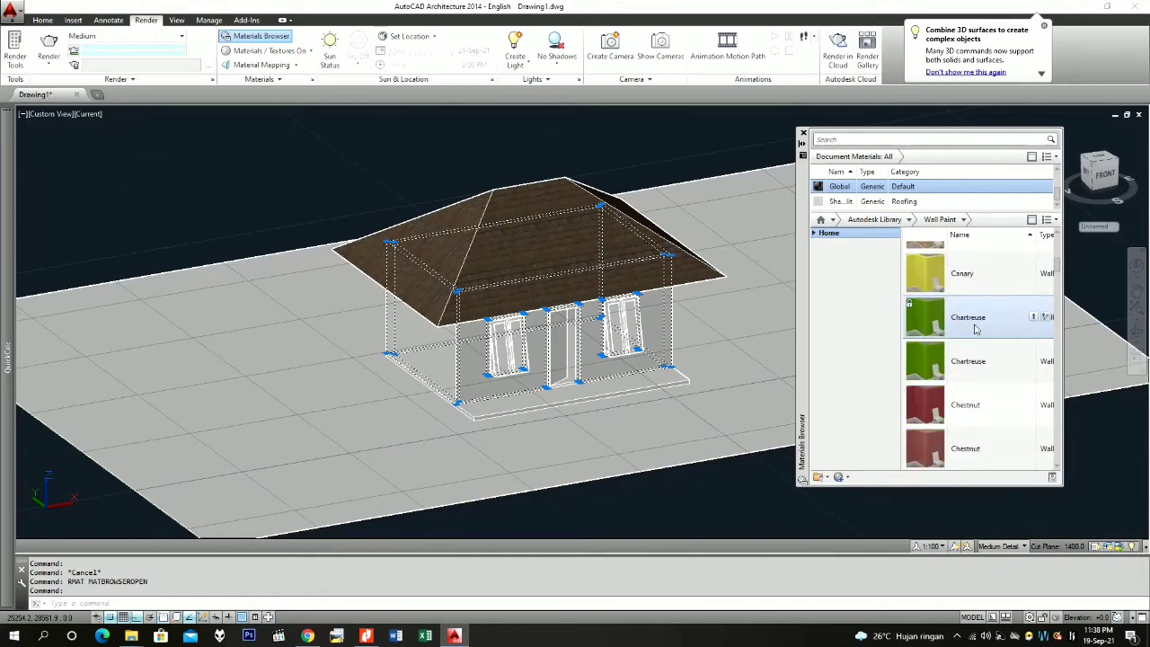
scroll(974, 332, "up", 6)
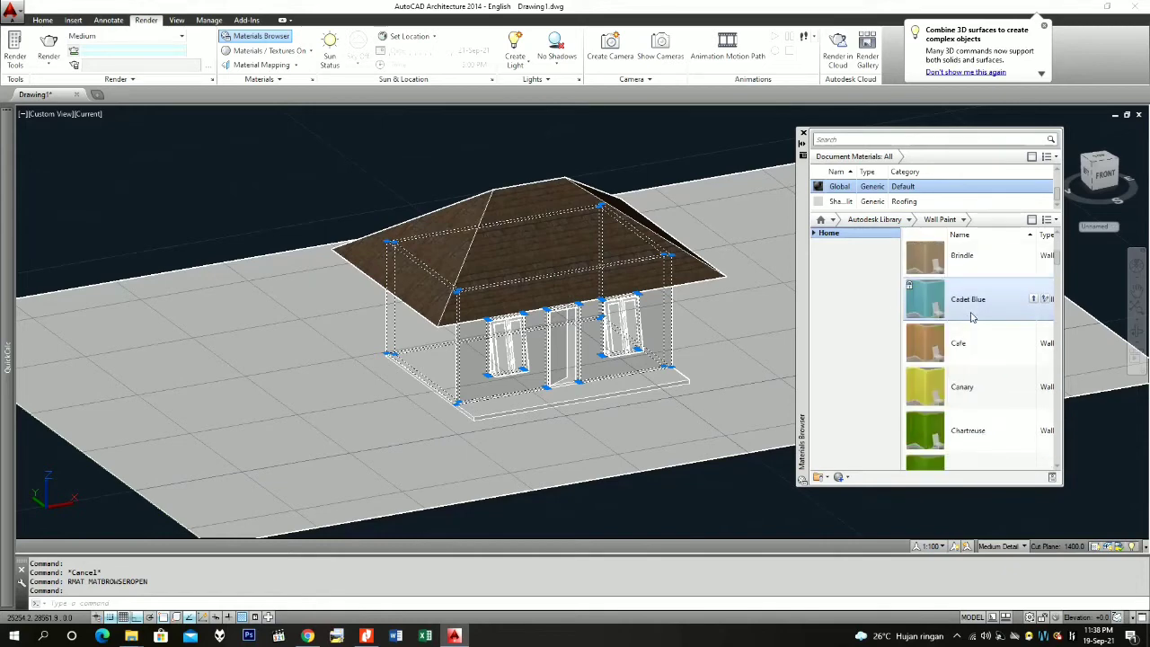
scroll(975, 351, "down", 3)
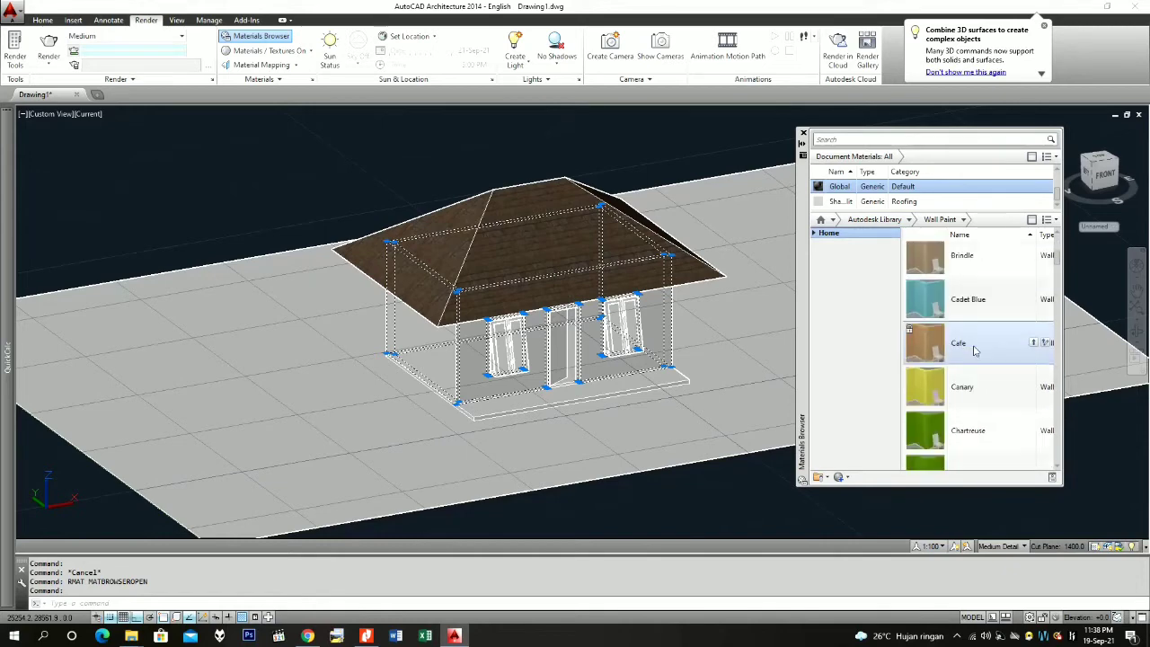
right_click(961, 311)
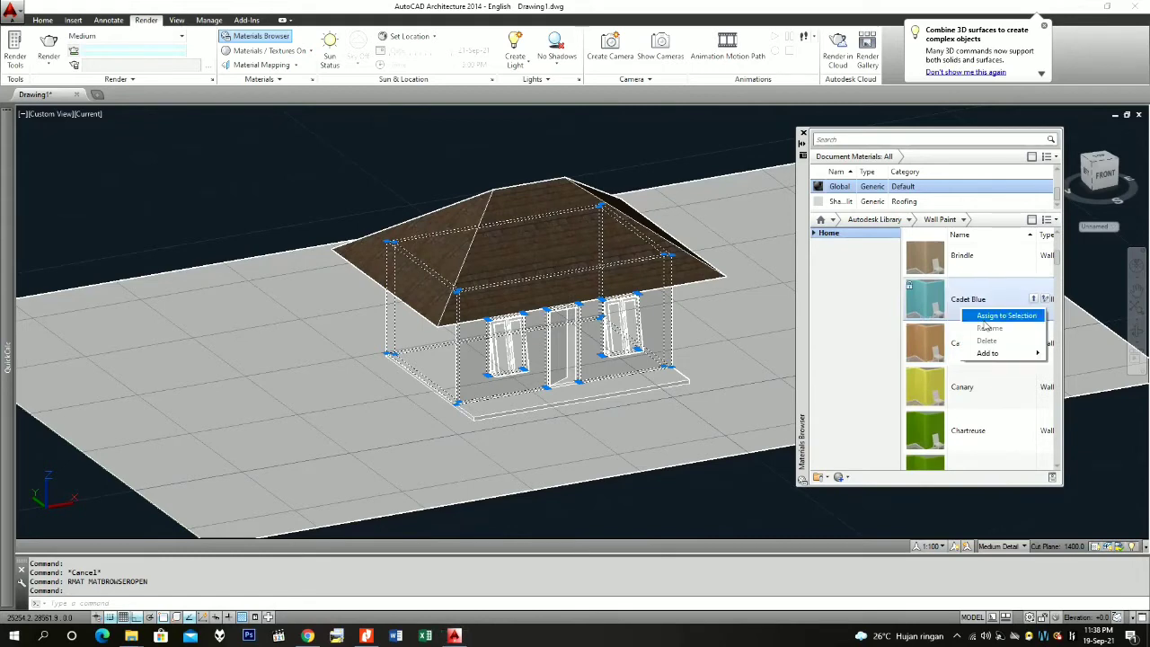
left_click(986, 325)
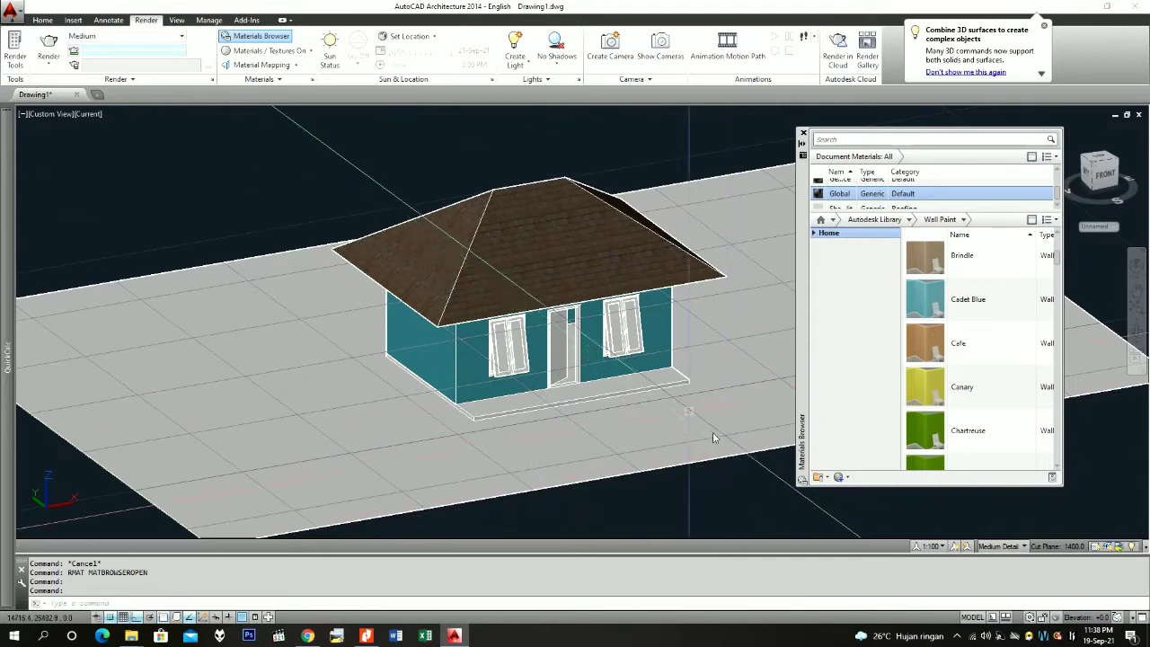
Step: Assign the Bocote material from the Autodesk Library's Wood category to the frames of both front windows' sashes, the nearer window's outer frame and the door frame
scroll(561, 388, "up", 4)
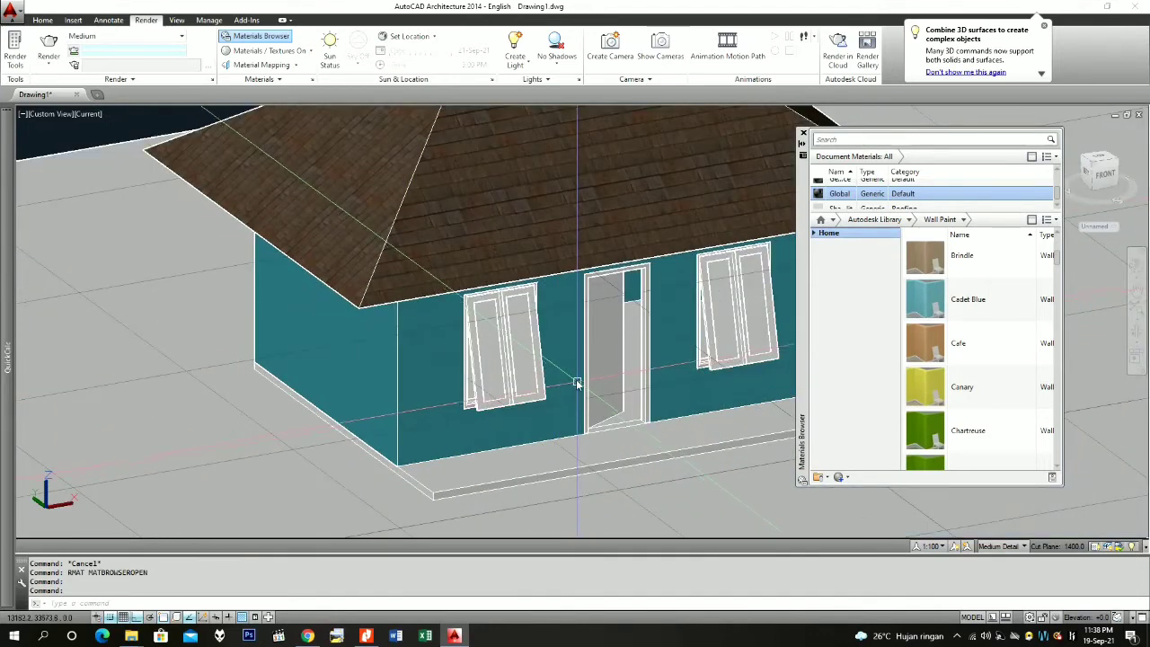
scroll(468, 387, "up", 3)
left_click(481, 415)
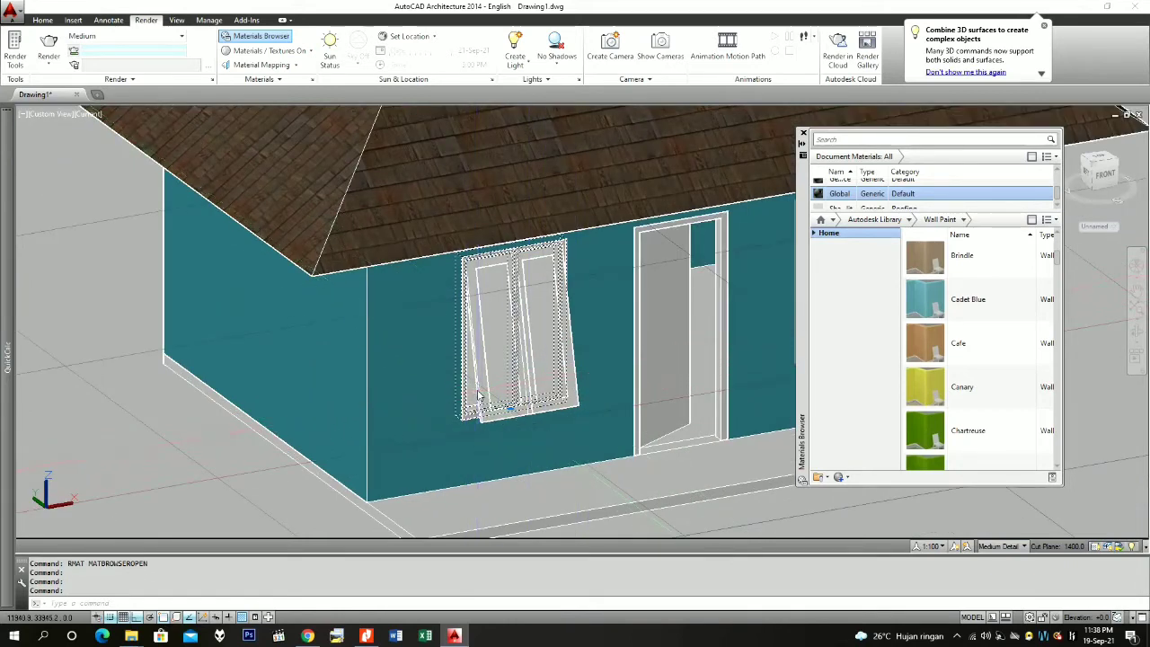
left_click(481, 419)
scroll(579, 409, "down", 3)
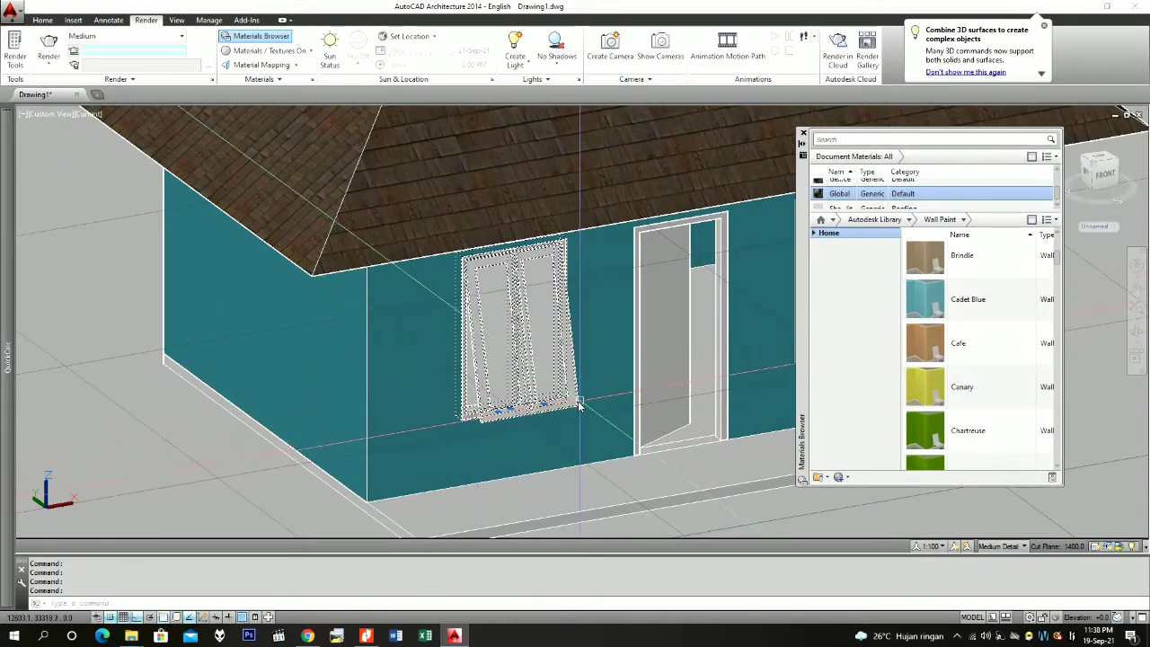
scroll(623, 302, "up", 3)
left_click(623, 301)
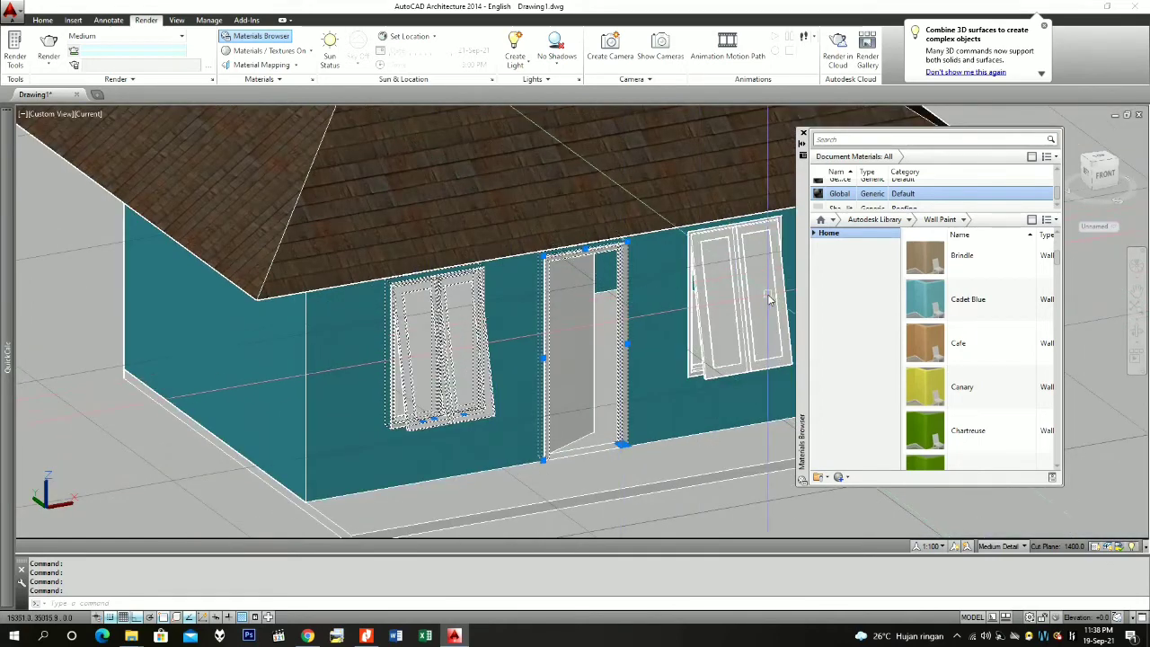
left_click(704, 330)
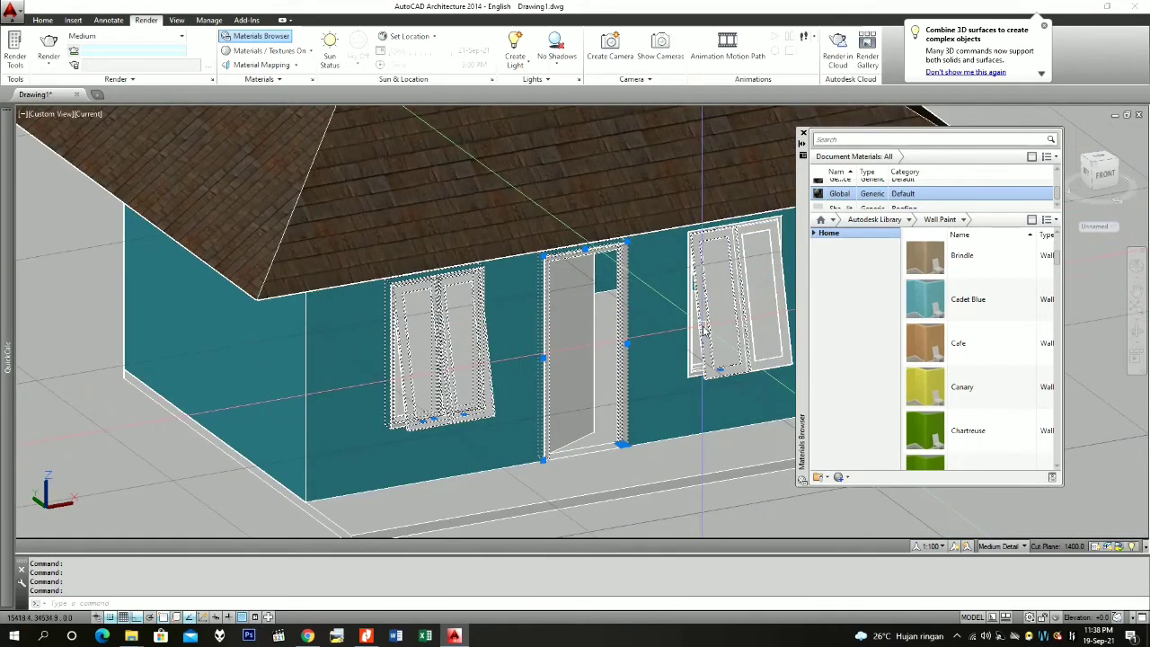
left_click(780, 335)
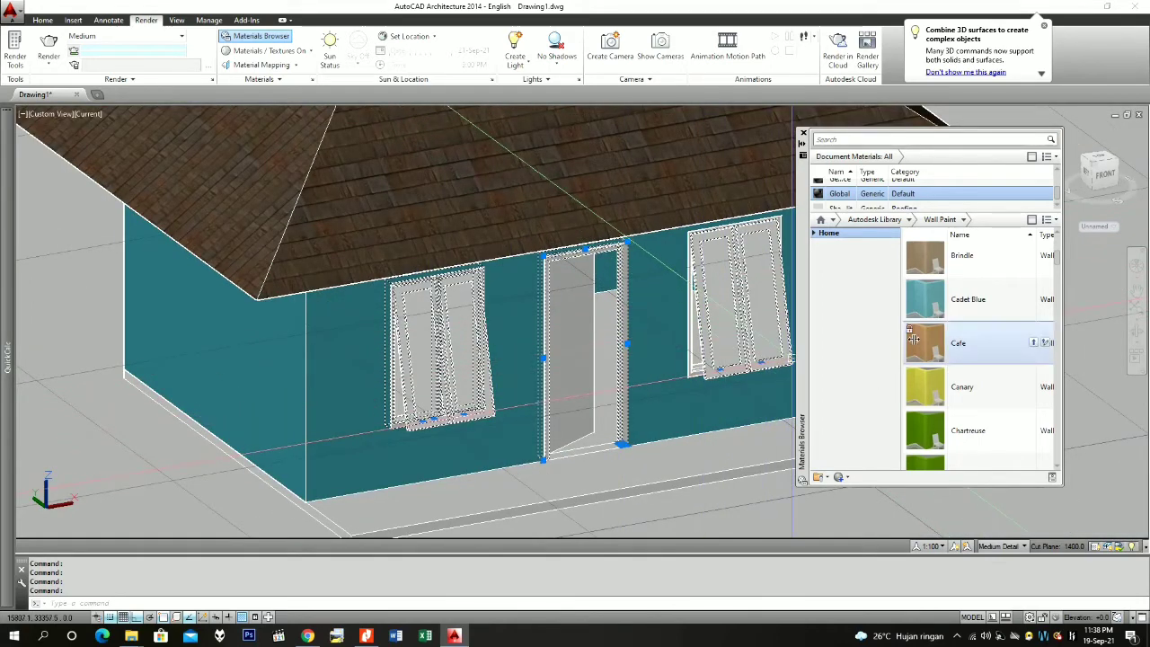
left_click(909, 221)
left_click(863, 474)
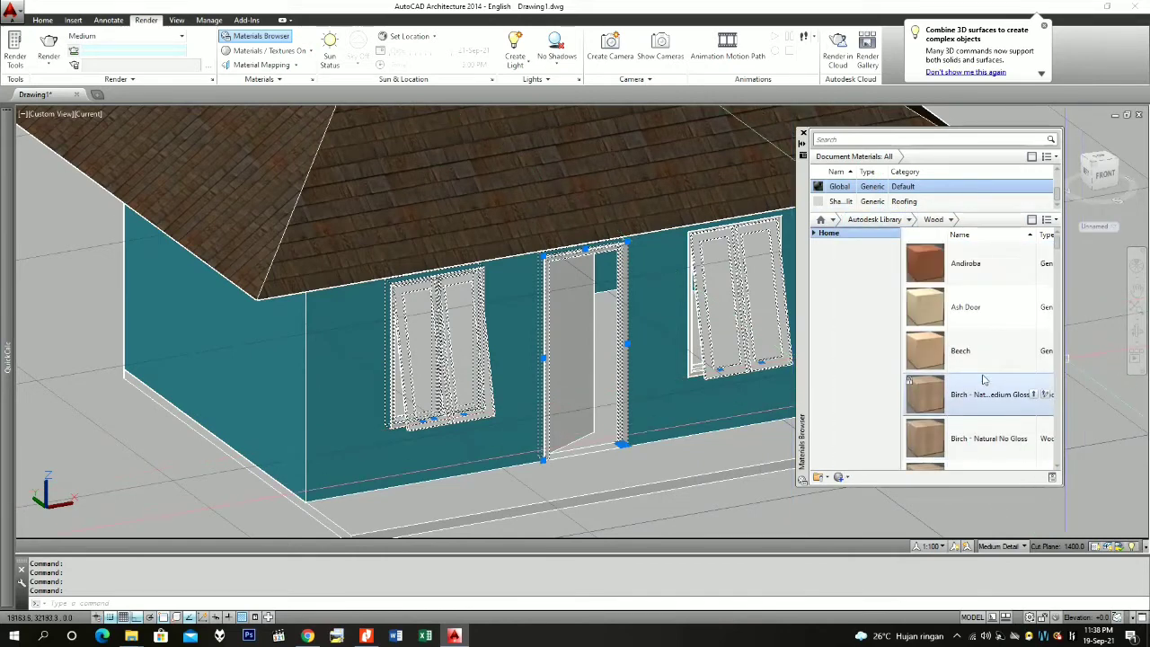
scroll(983, 379, "down", 2)
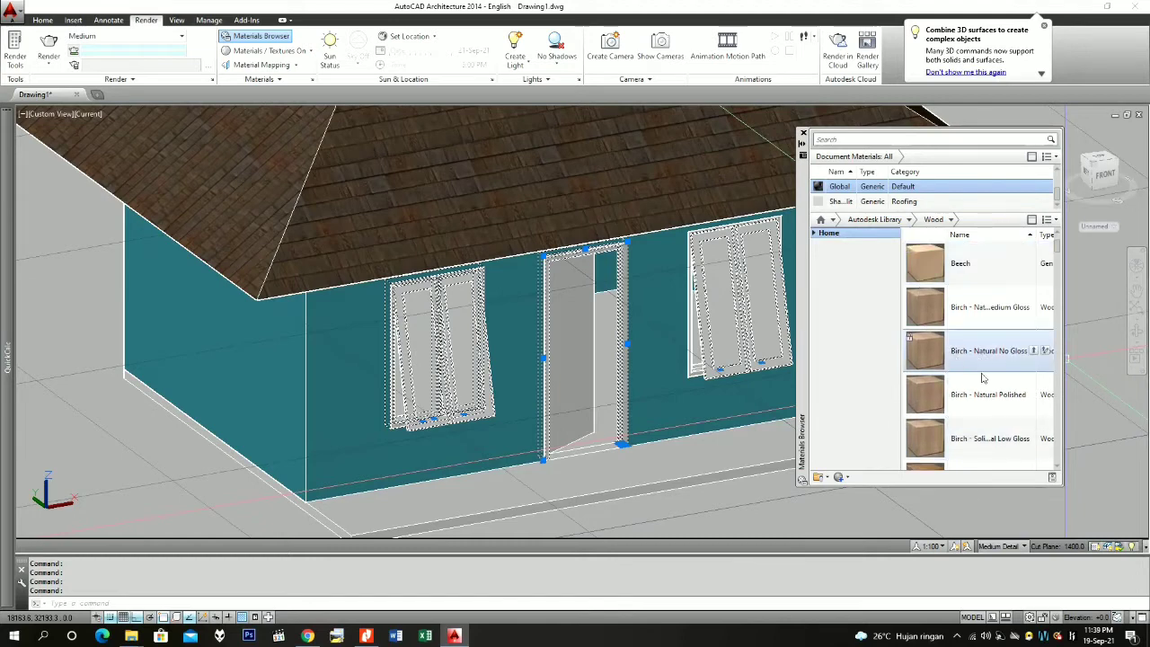
scroll(982, 379, "down", 1)
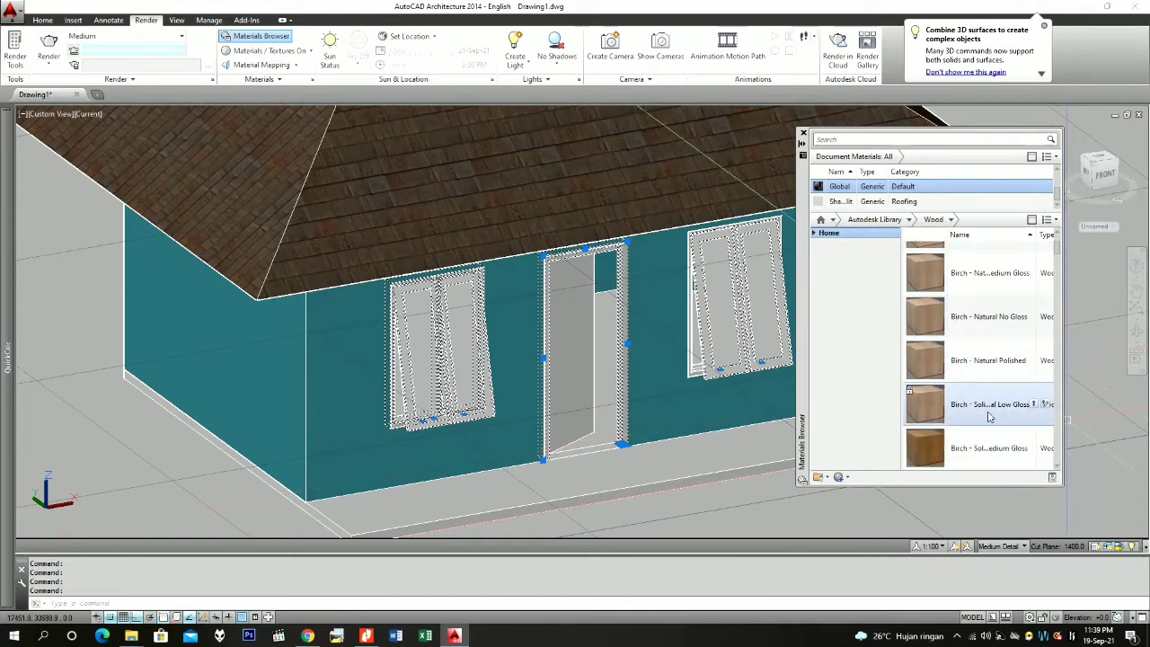
scroll(989, 417, "down", 2)
scroll(989, 417, "down", 5)
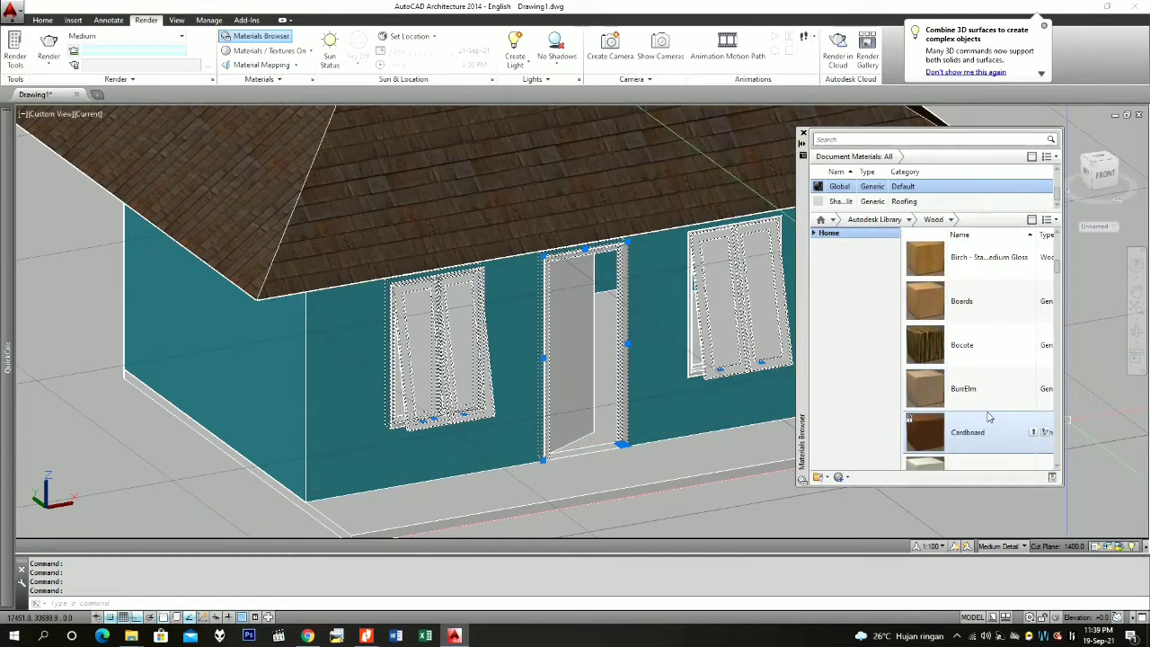
right_click(975, 355)
left_click(1018, 359)
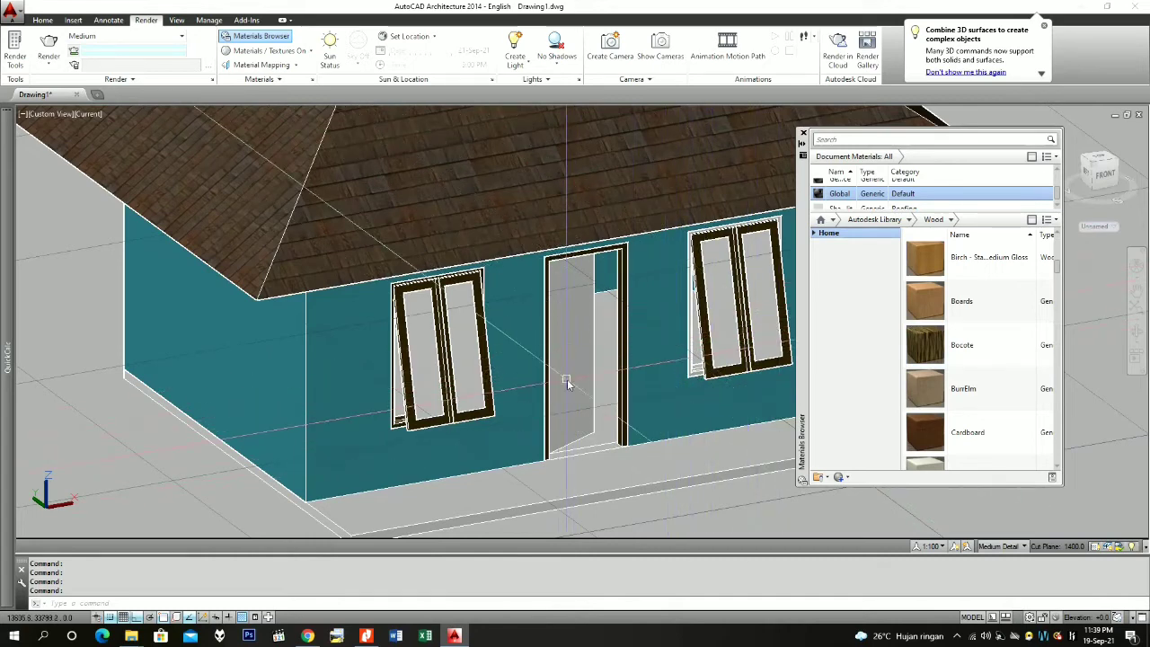
Step: Assign the Bocote wood material to the outer frame of the front window on the far side of the door
scroll(691, 370, "up", 2)
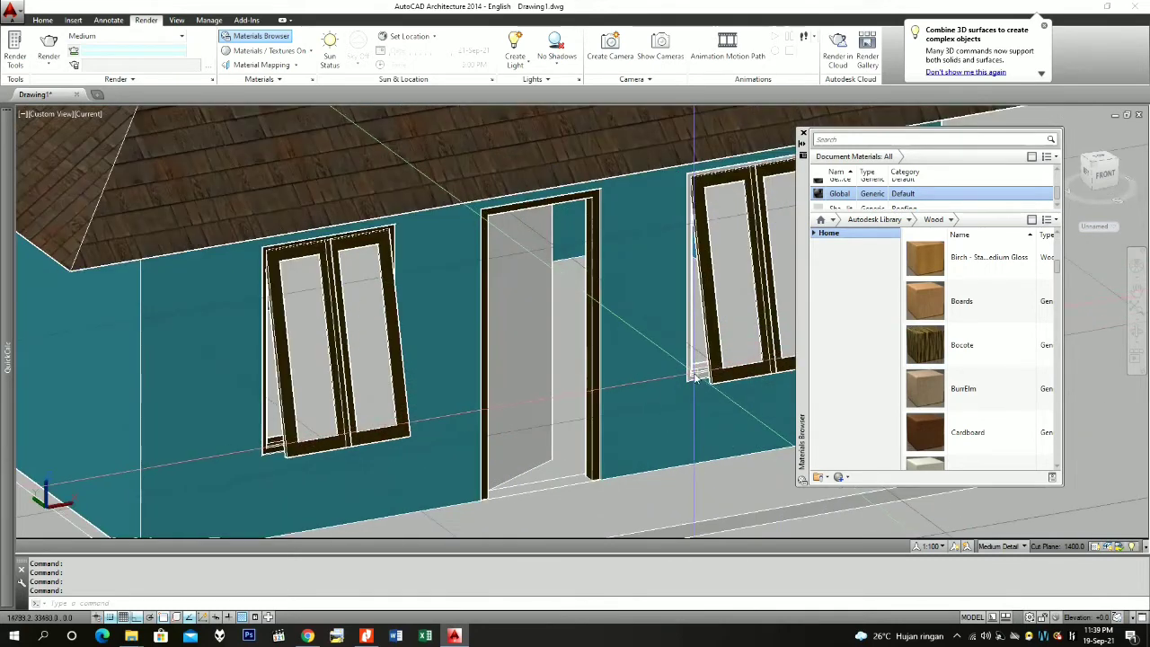
key("Escape")
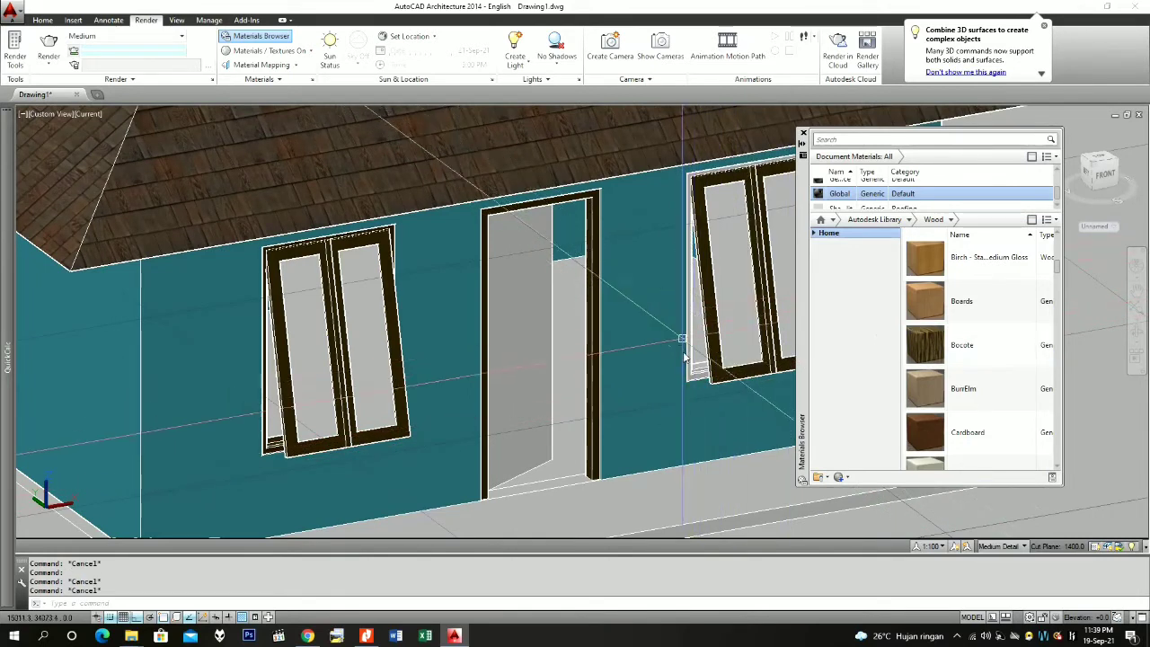
key("Escape")
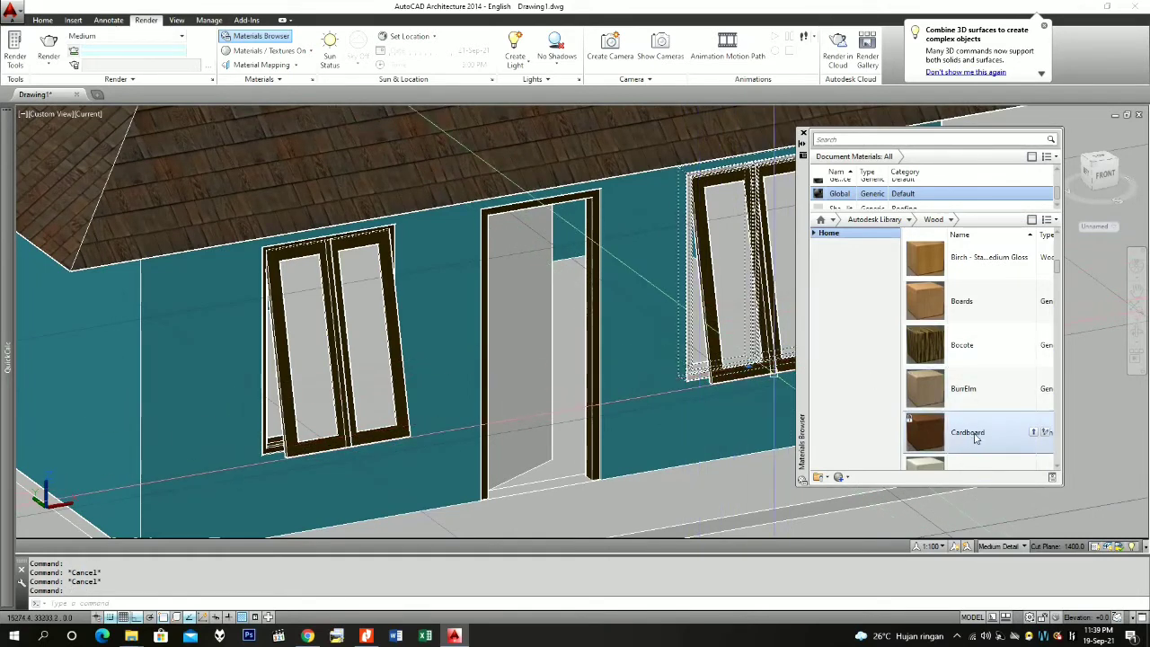
right_click(995, 350)
left_click(1016, 360)
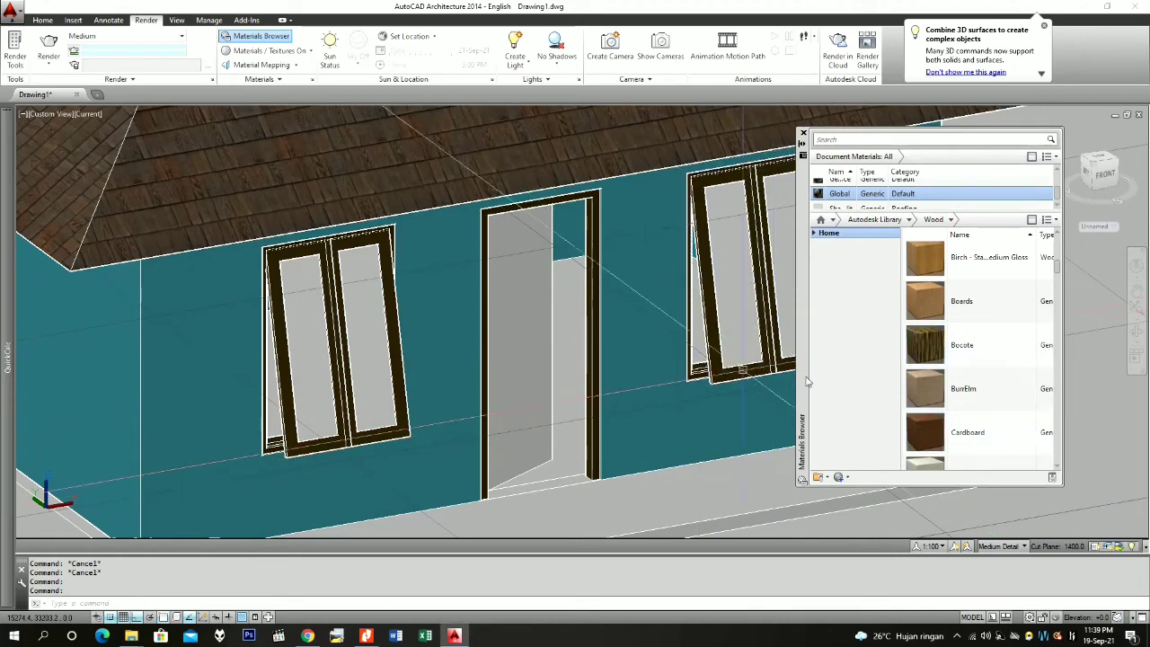
Step: Assign the Birch - Sta...edium Gloss wood material to the front door's leaf
left_click(540, 333)
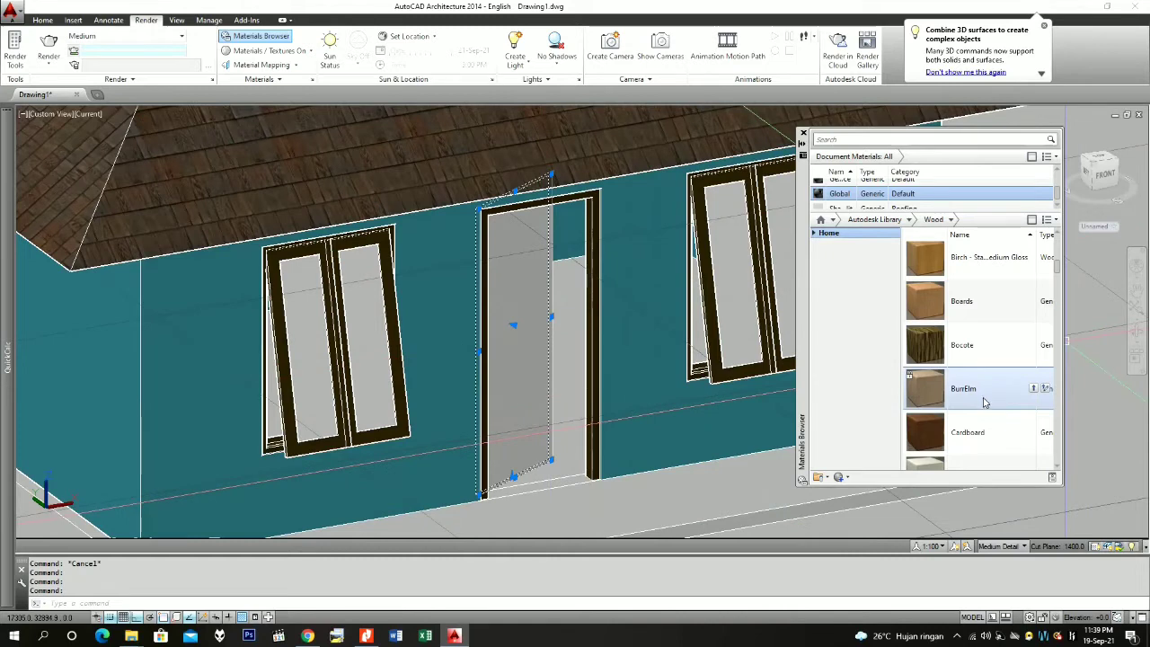
scroll(986, 388, "down", 3)
scroll(986, 388, "up", 5)
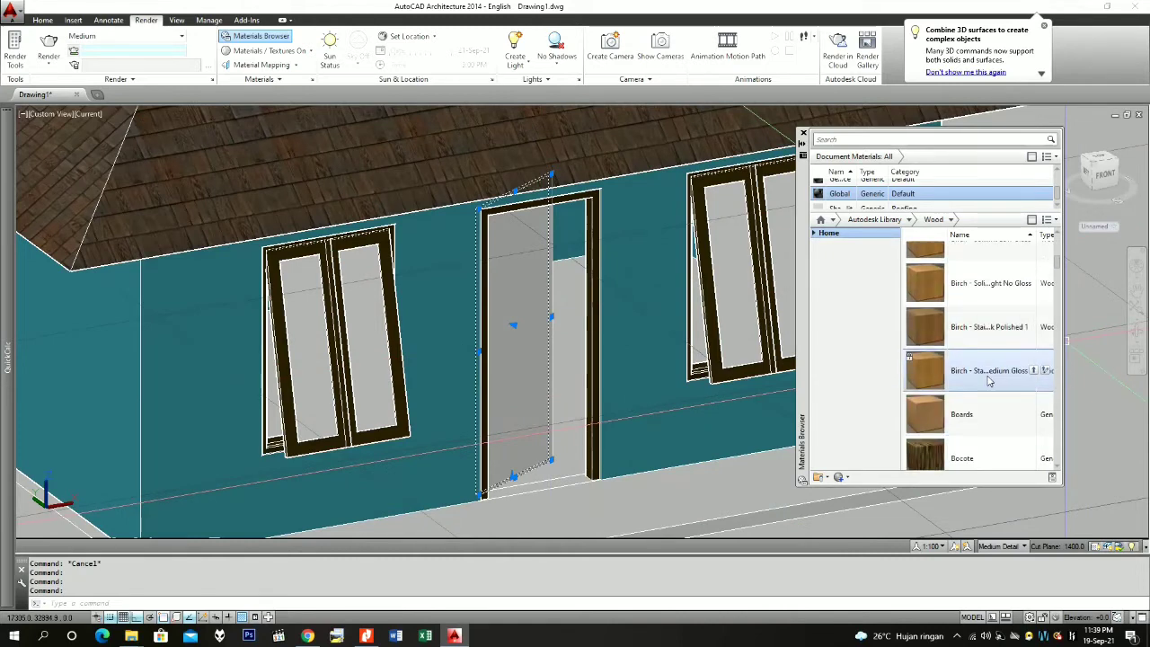
right_click(992, 382)
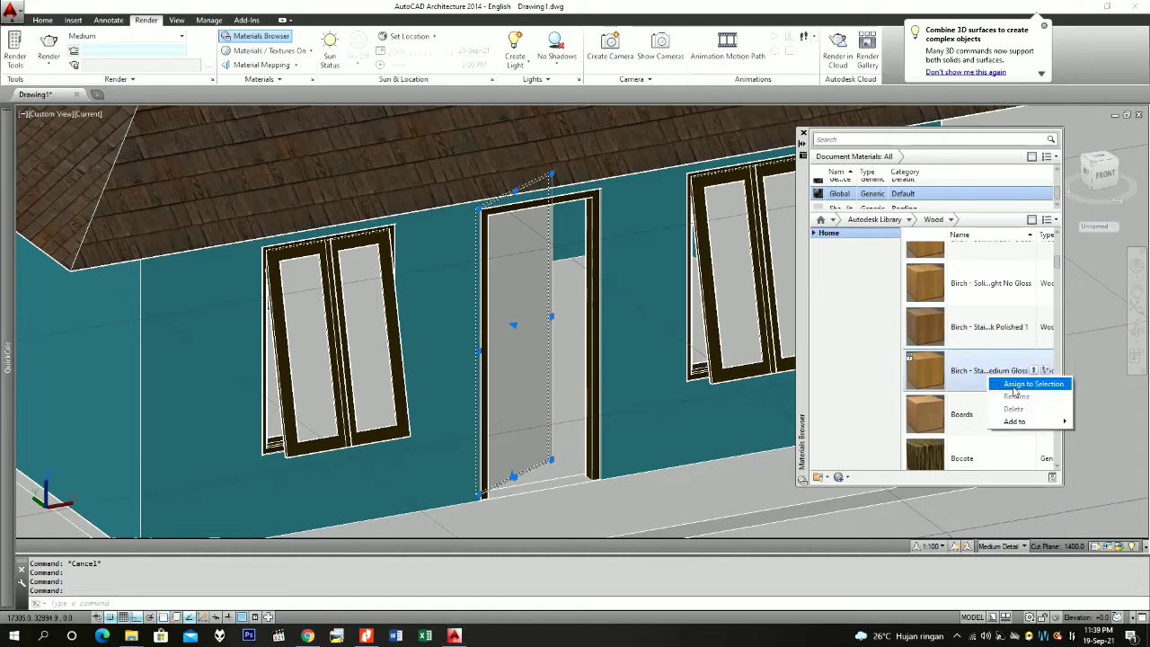
left_click(1014, 386)
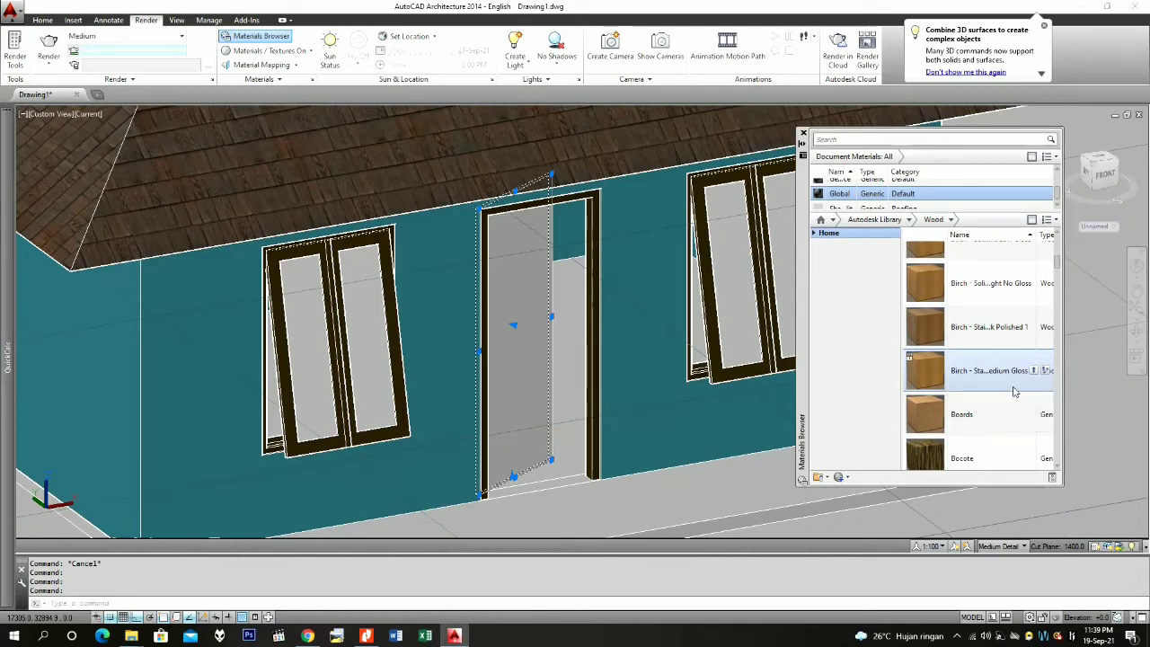
Step: Assign the Clear - White material from the Autodesk Library's Glass category to the four glass panes of the two front windows
left_click(371, 362)
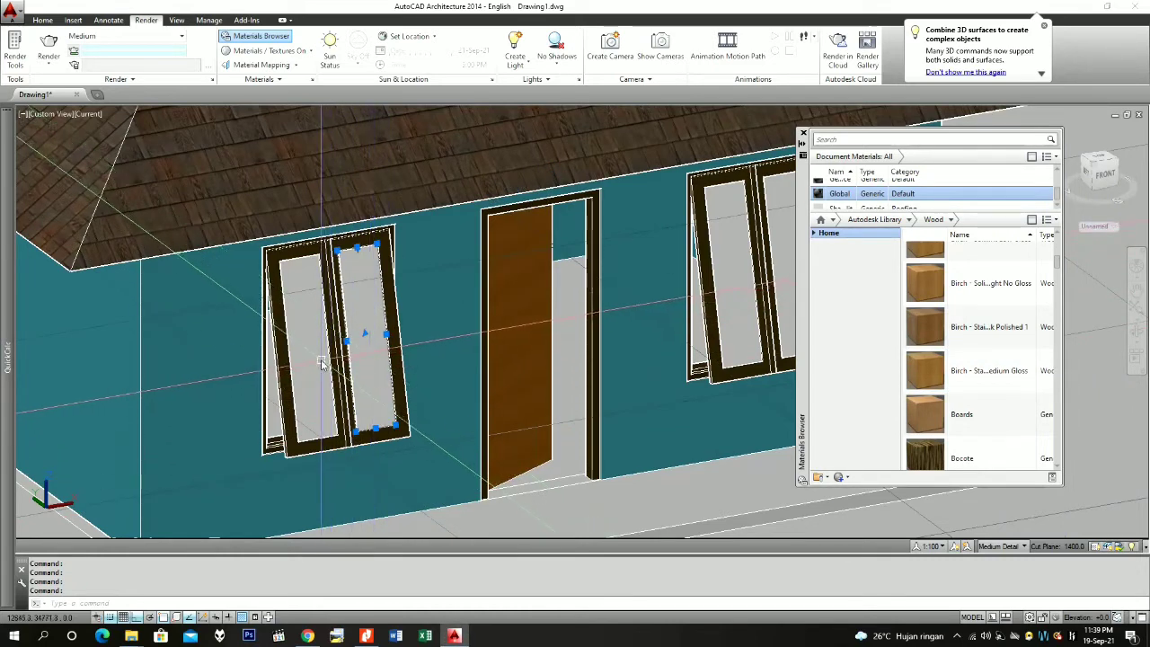
left_click(732, 328)
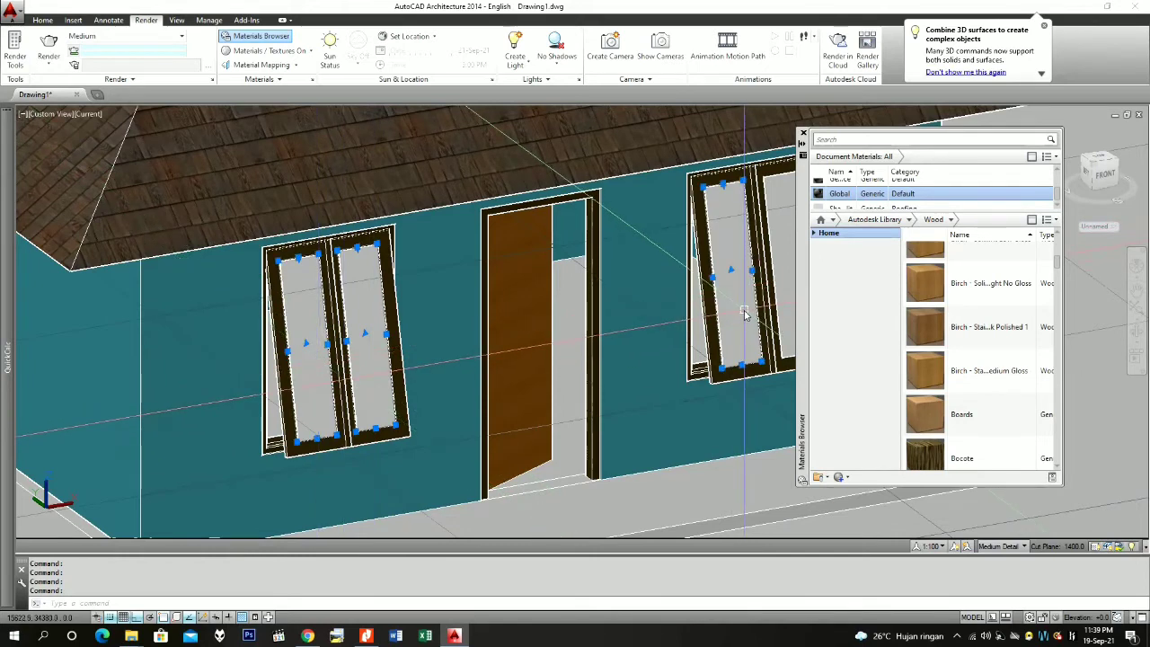
left_click(787, 280)
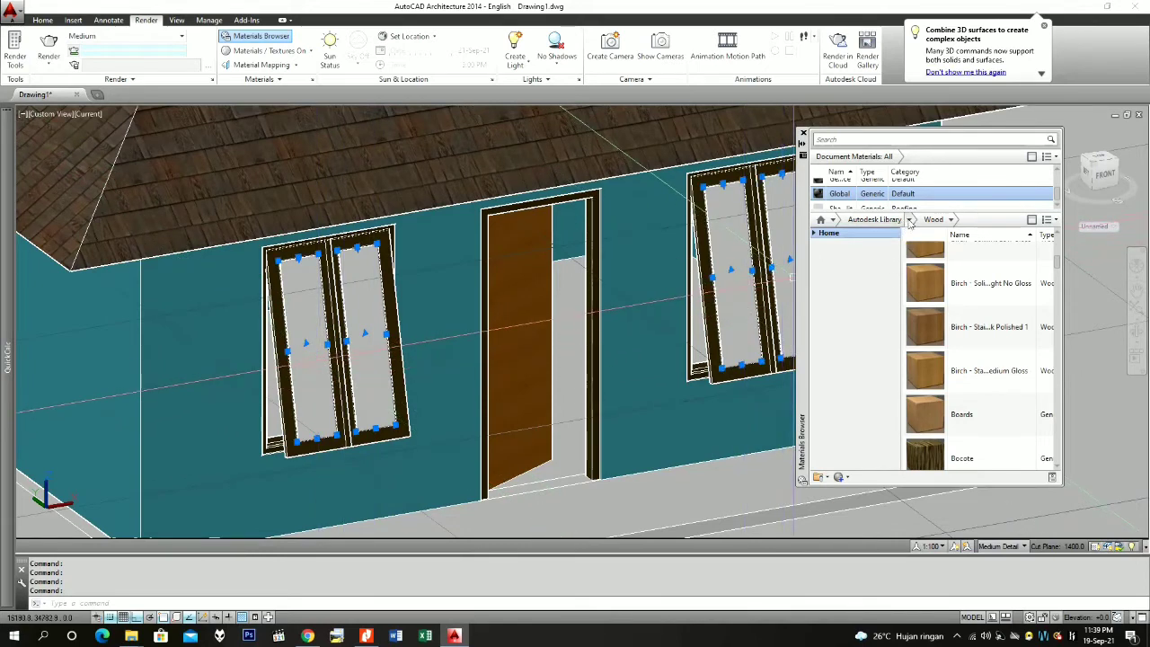
left_click(909, 220)
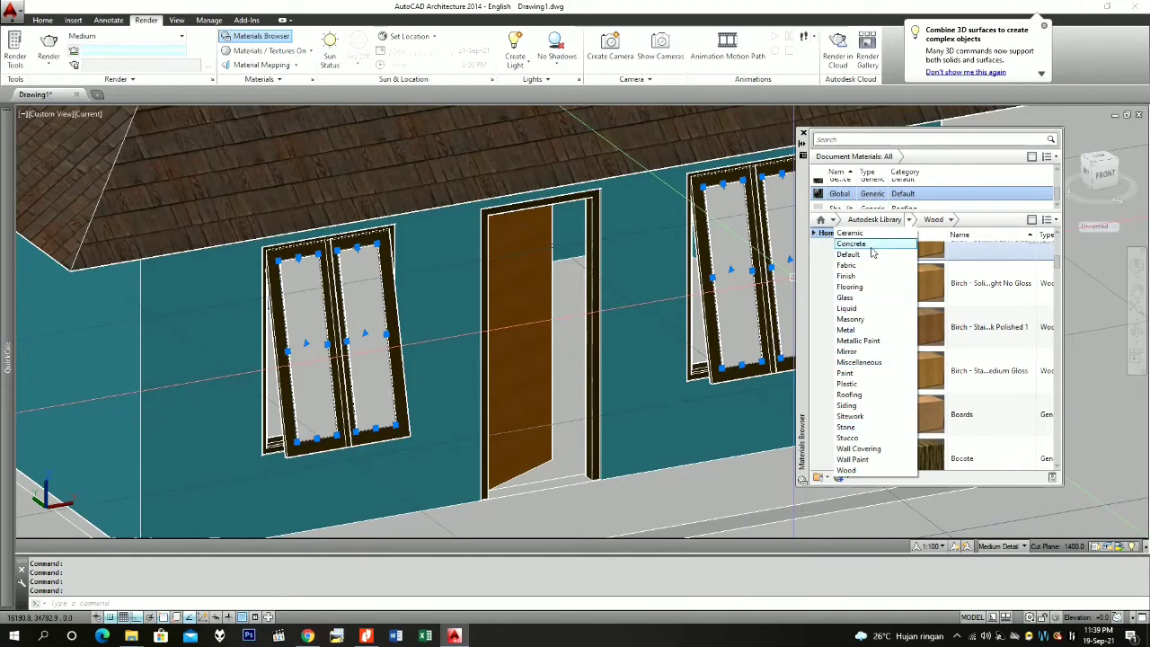
left_click(862, 298)
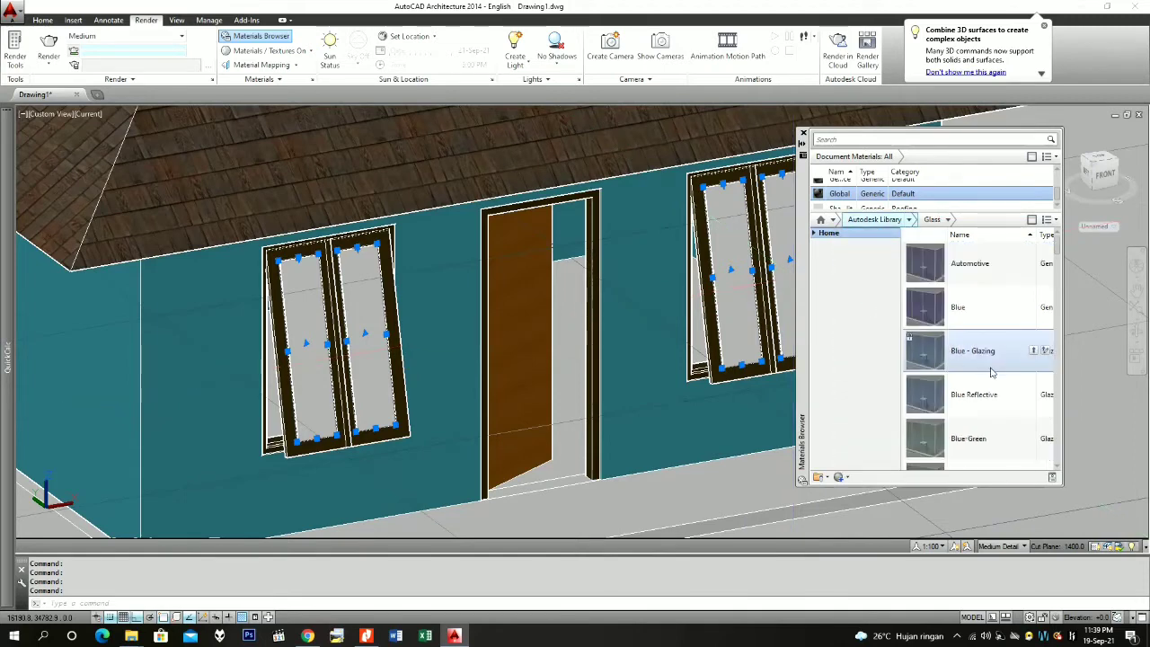
scroll(992, 372, "down", 4)
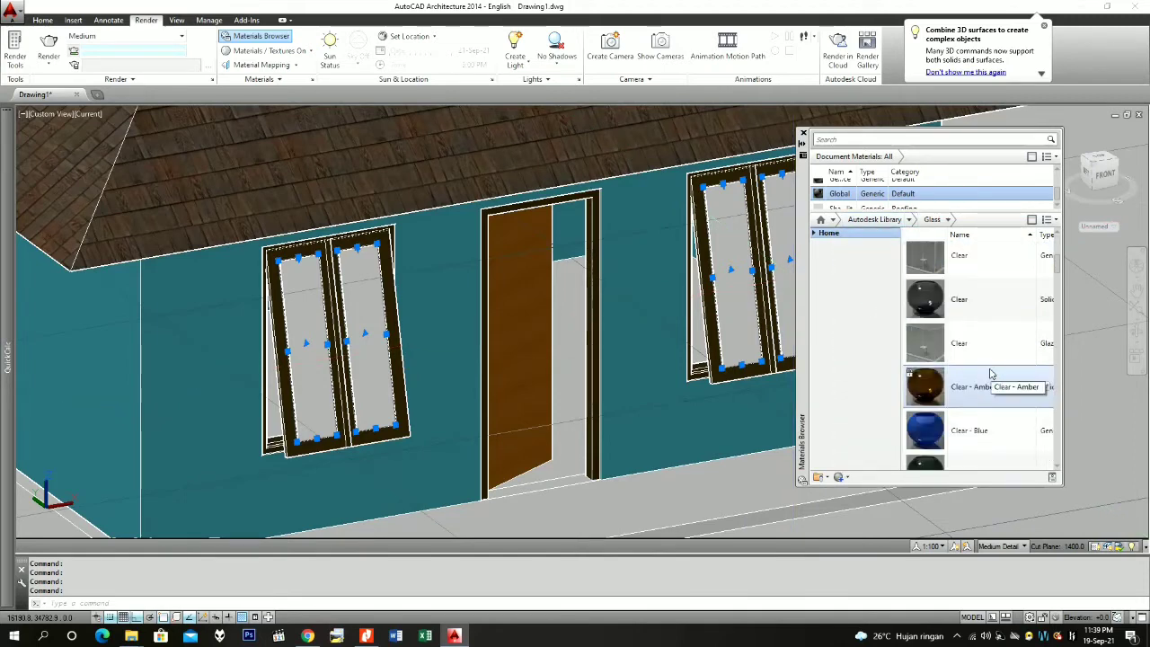
scroll(992, 374, "down", 3)
scroll(990, 372, "down", 5)
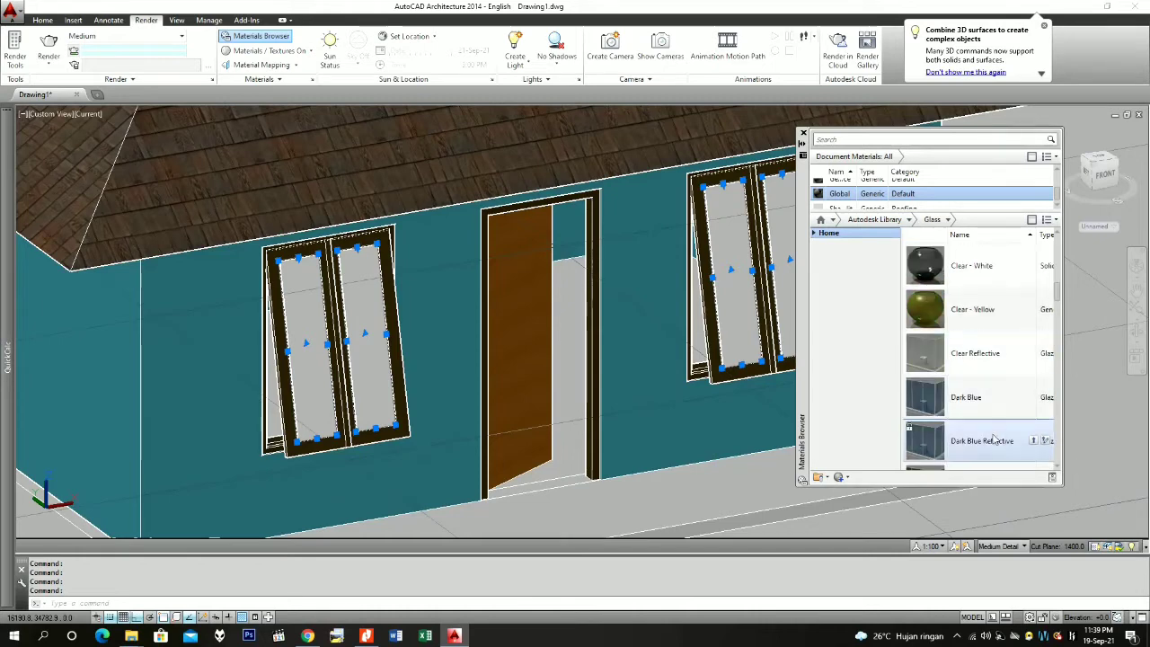
scroll(986, 335, "up", 3)
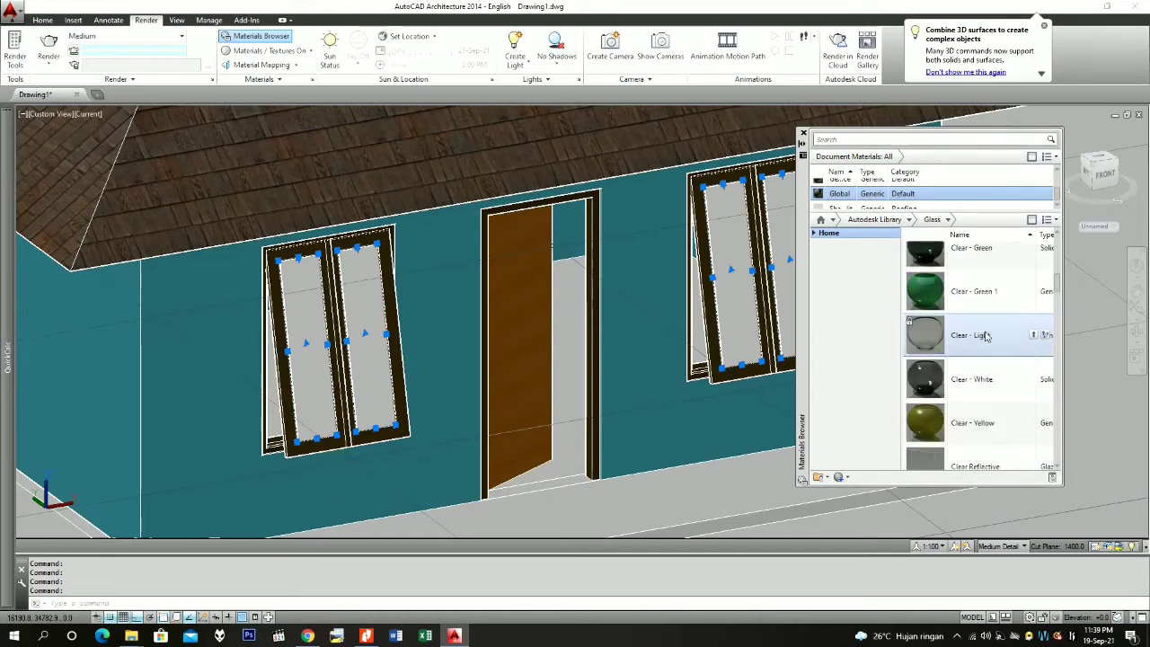
right_click(997, 385)
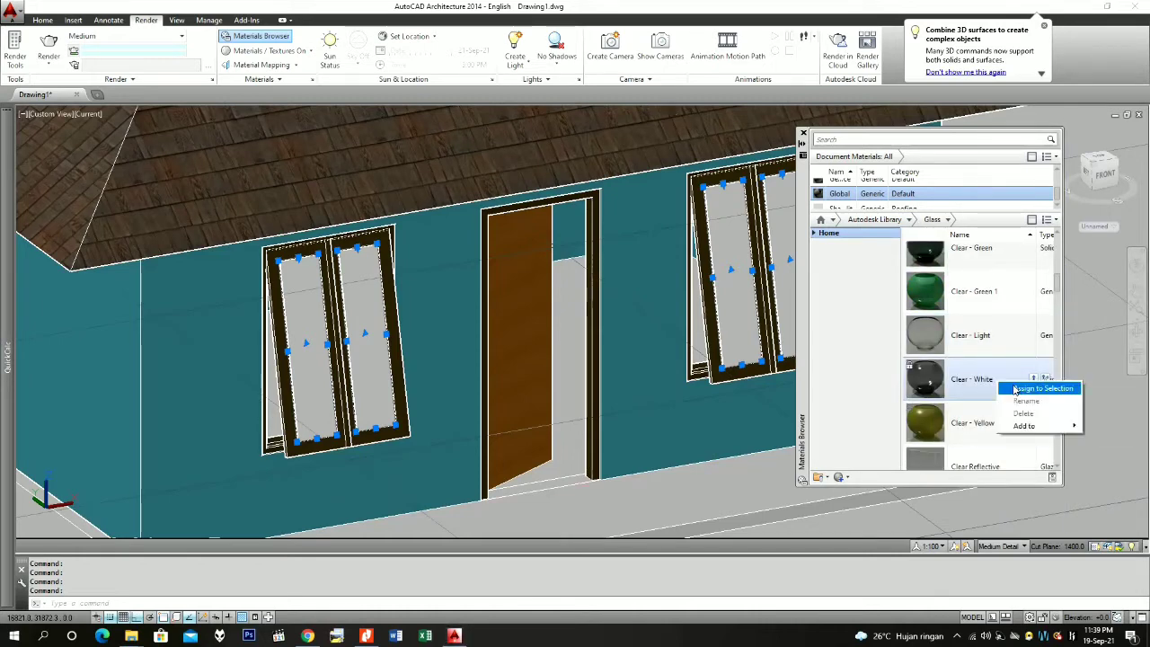
left_click(1042, 388)
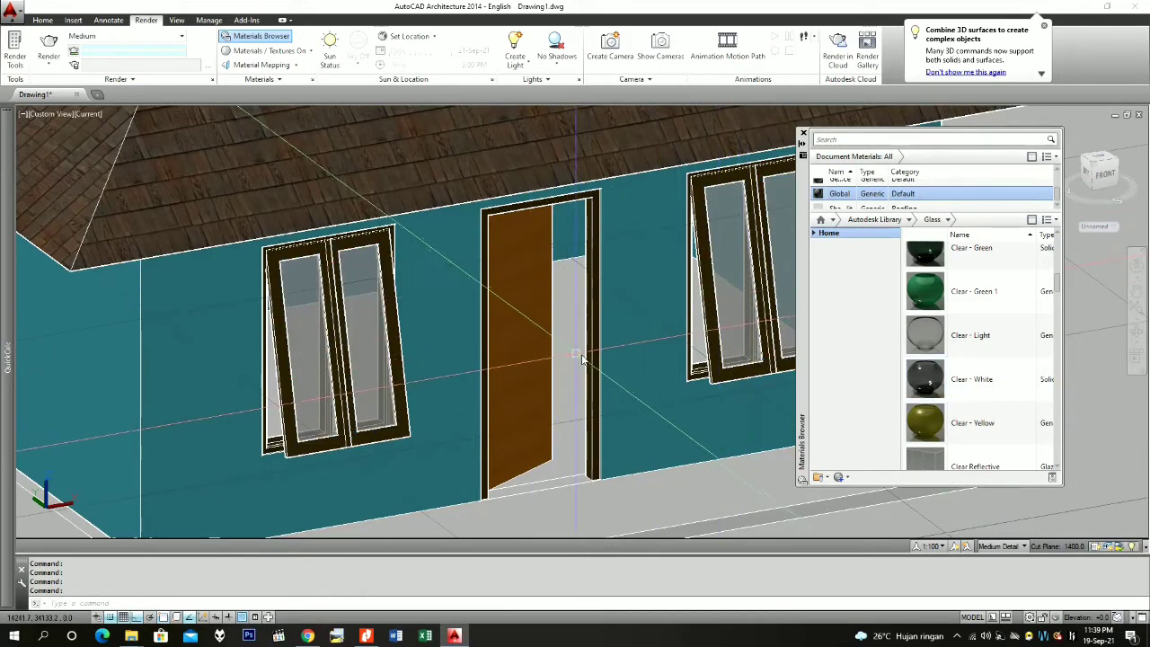
Step: Select the house's base slab and look through the Autodesk Library's Flooring materials for a suitable finish
scroll(594, 267, "down", 2)
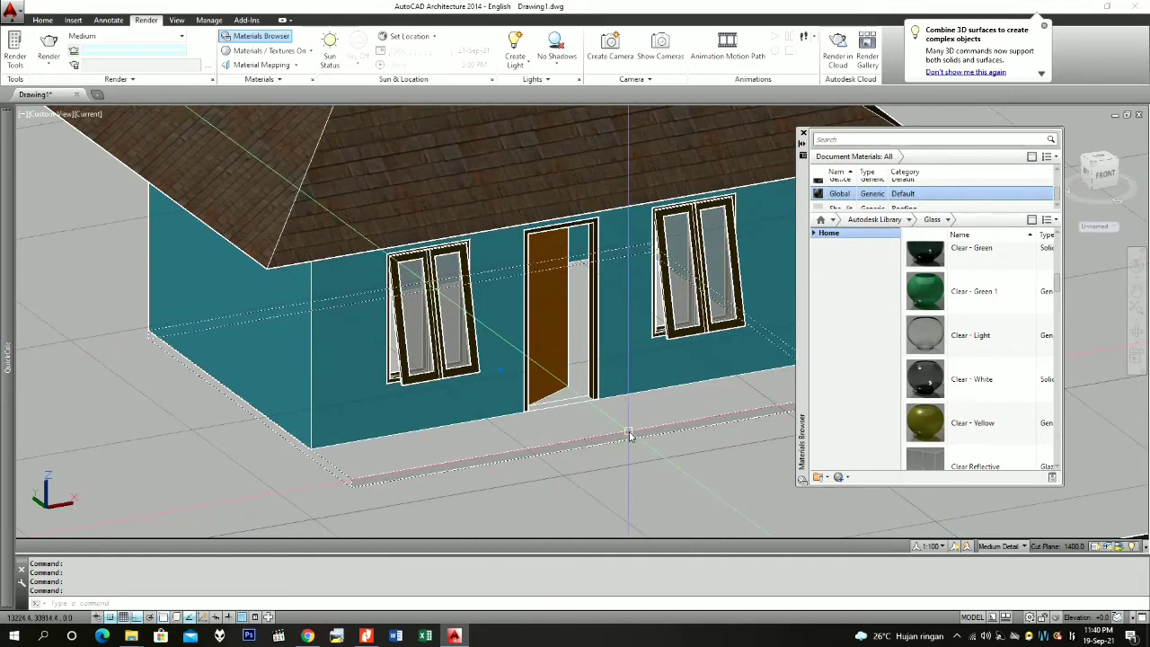
left_click(909, 219)
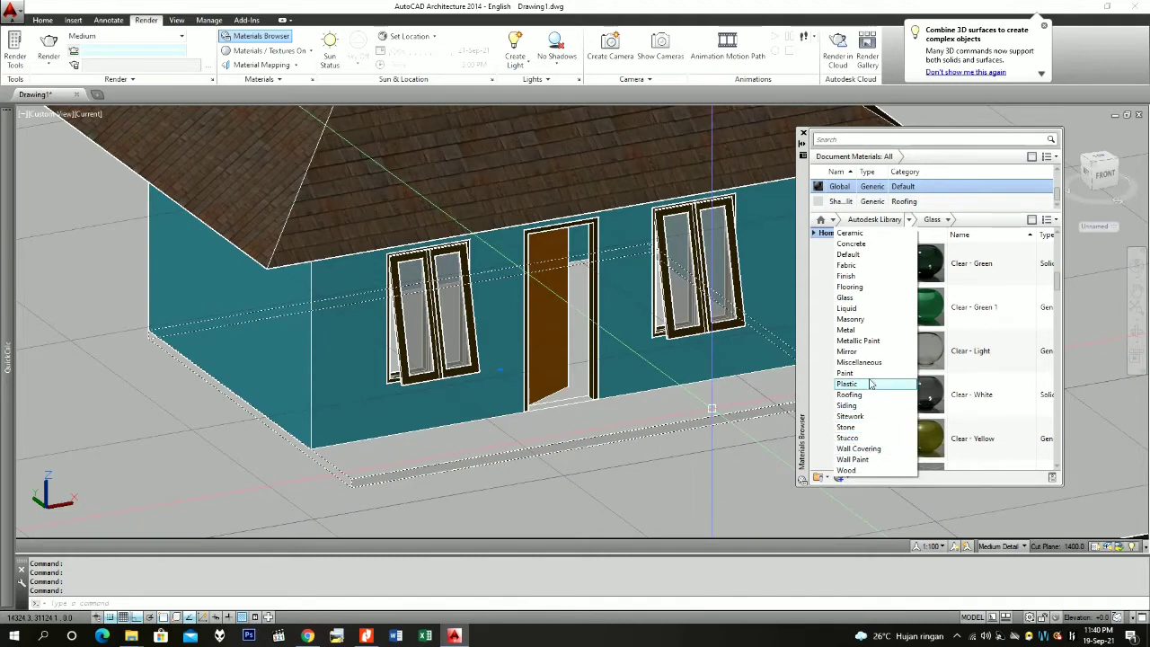
left_click(851, 286)
scroll(970, 341, "down", 3)
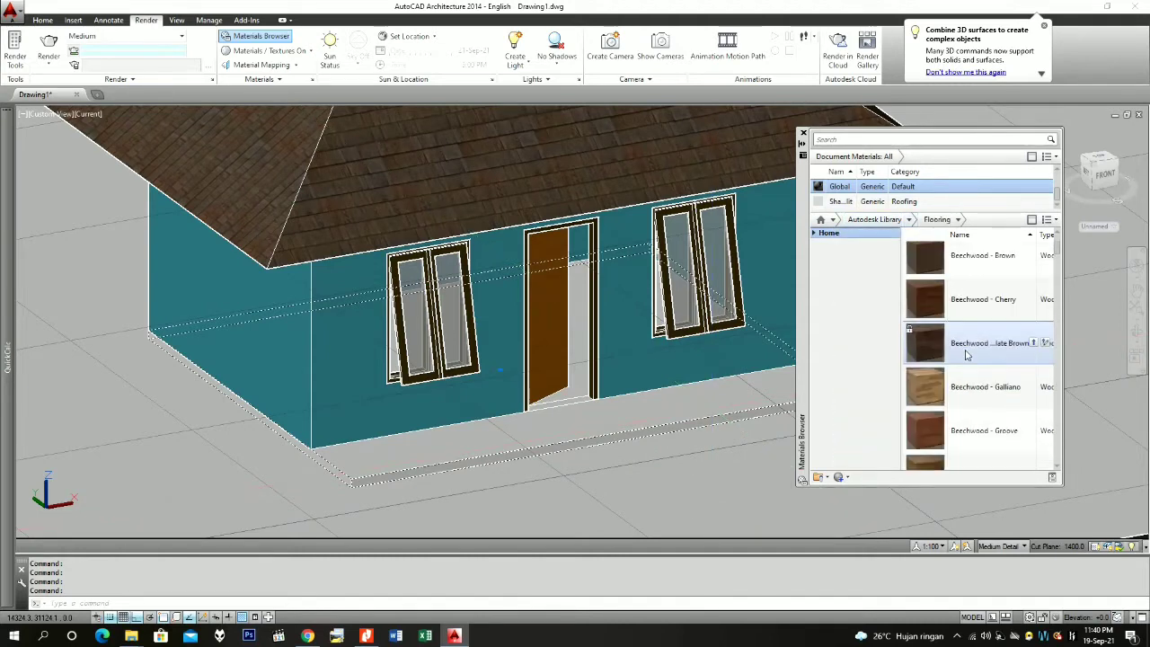
scroll(966, 355, "down", 10)
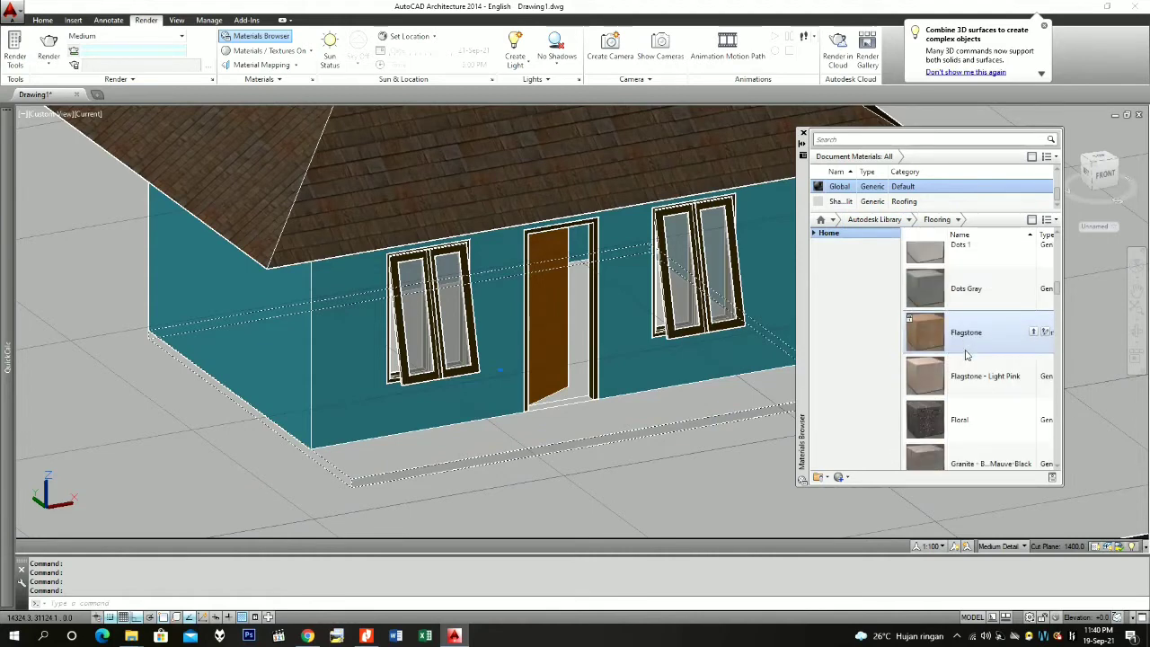
scroll(966, 355, "down", 10)
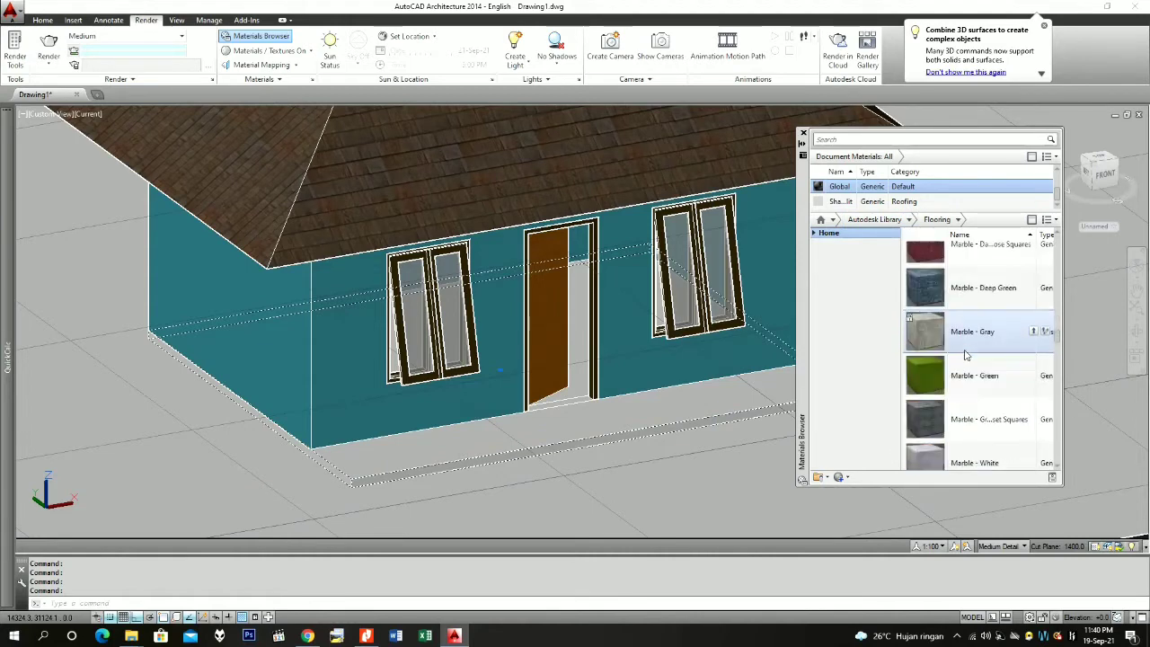
scroll(966, 355, "down", 10)
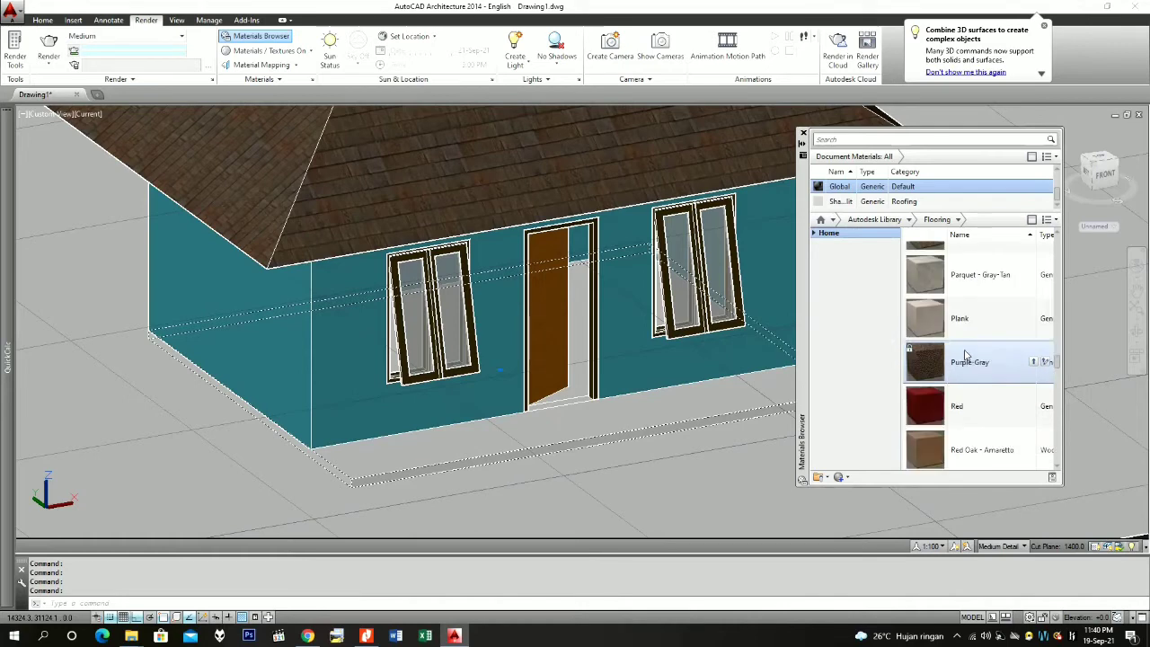
scroll(966, 355, "down", 10)
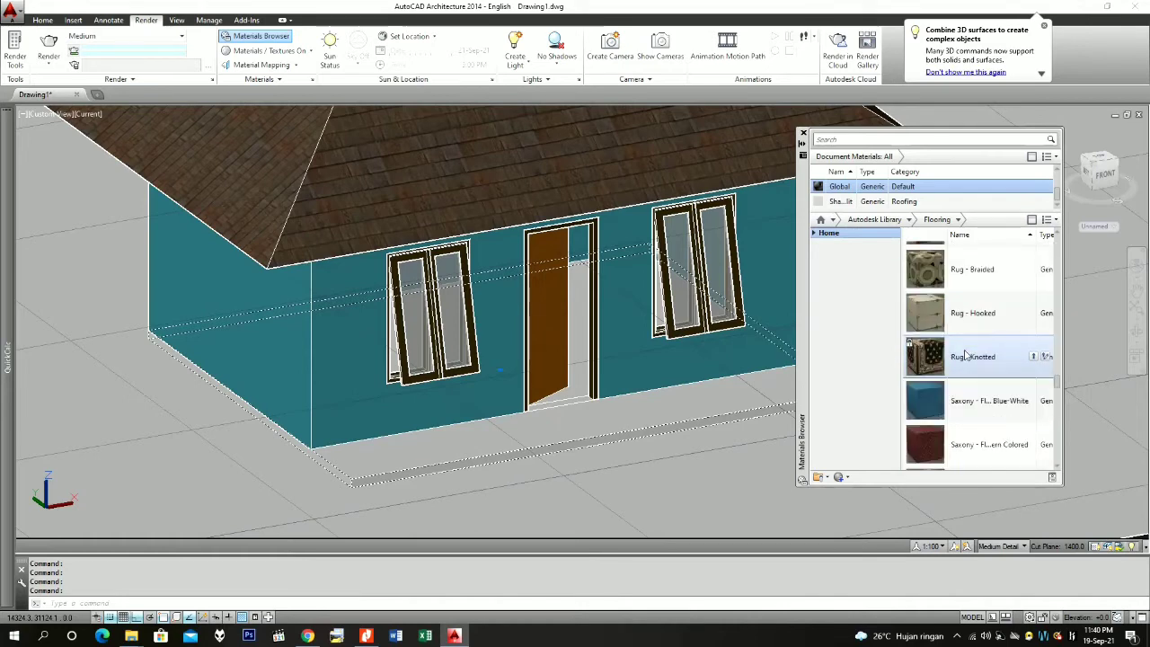
scroll(966, 355, "down", 3)
scroll(966, 354, "up", 20)
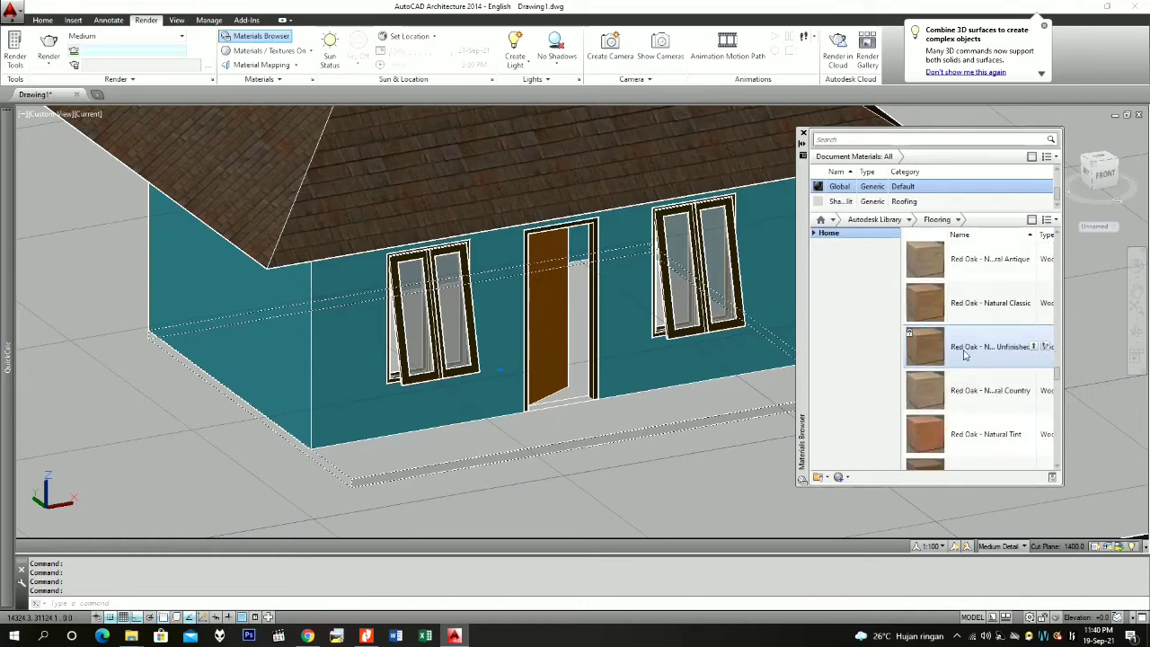
scroll(963, 355, "up", 15)
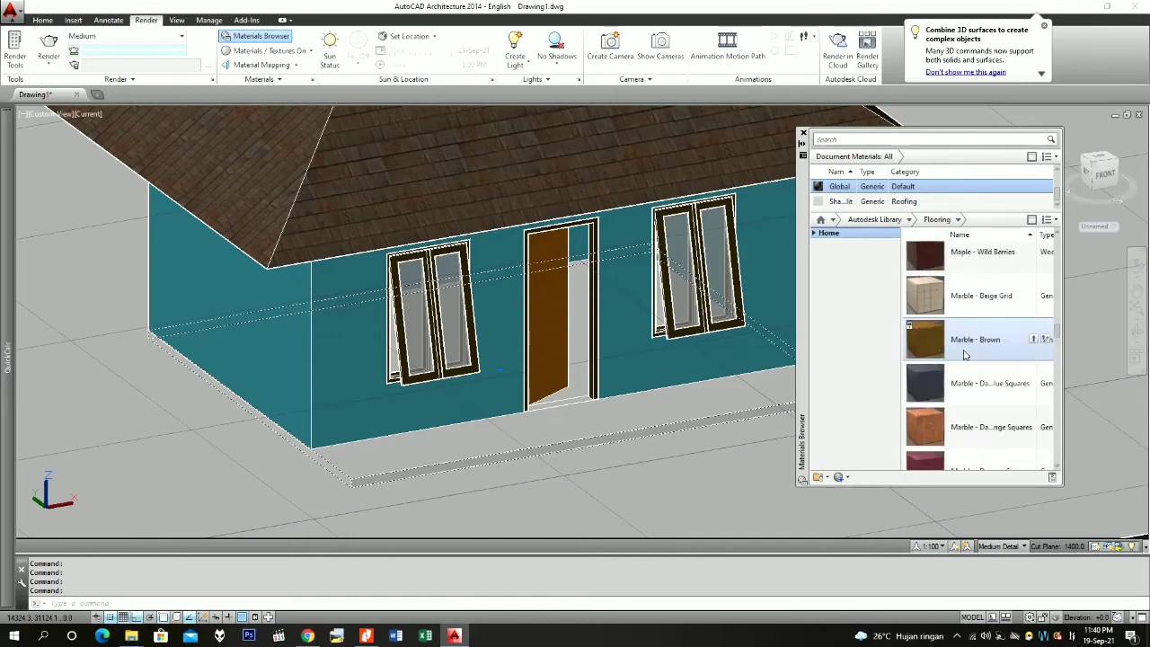
scroll(964, 354, "up", 3)
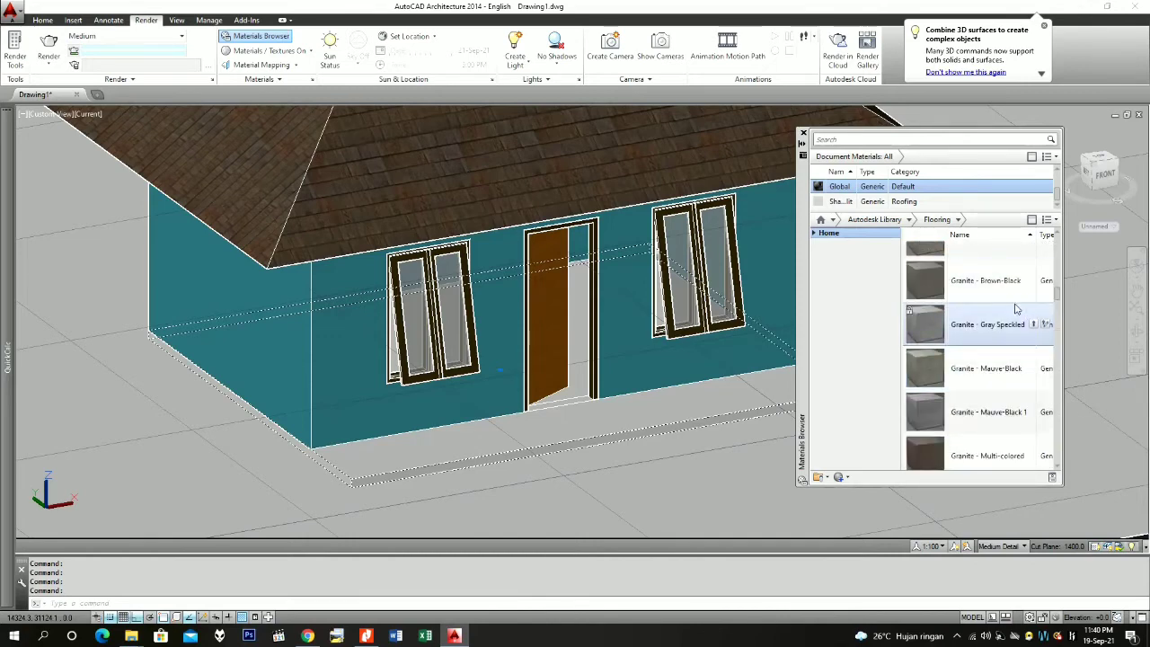
scroll(1011, 371, "down", 1)
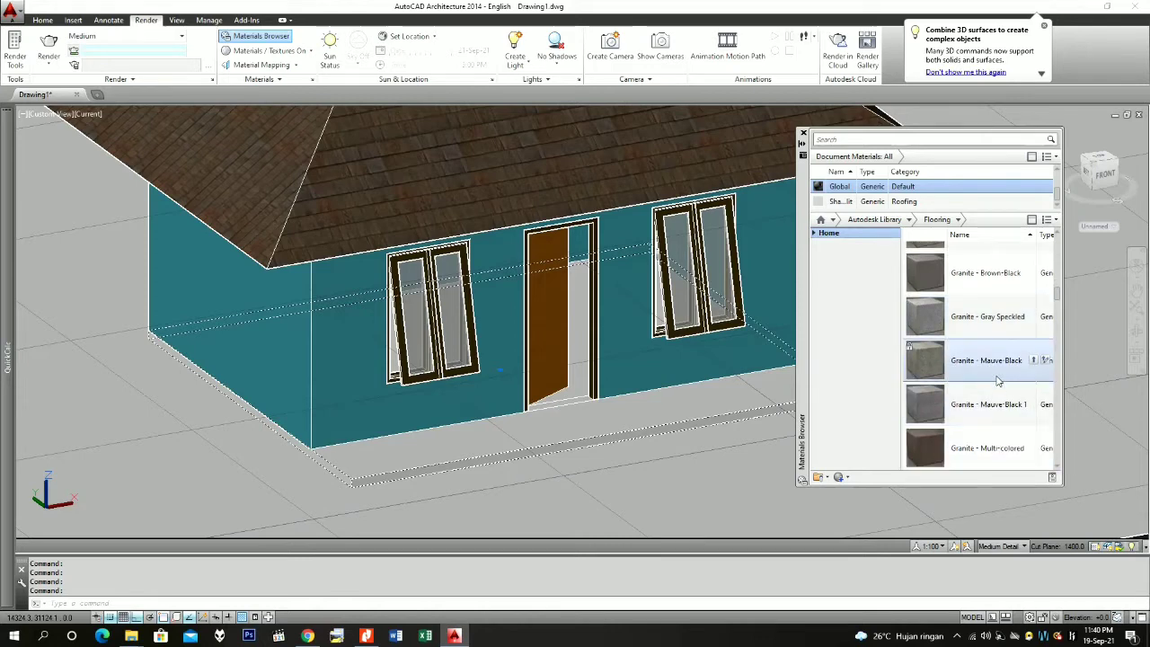
Step: Assign the Coarse Polished - White material from the Autodesk Library's Stone category to the base slab
left_click(908, 220)
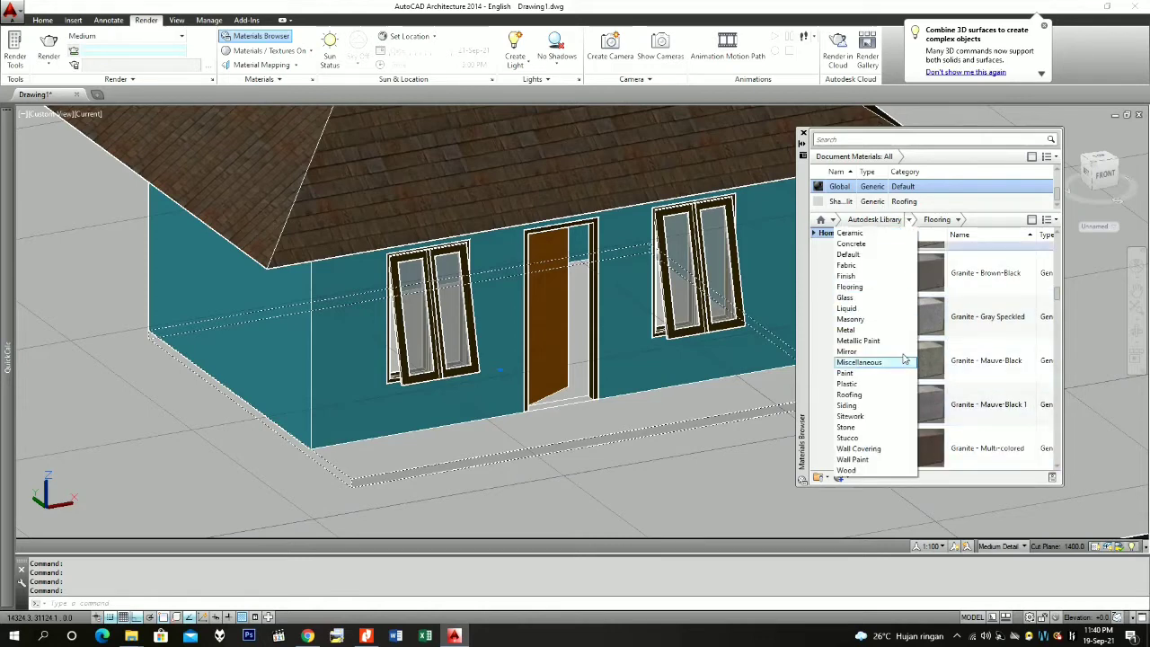
left_click(857, 427)
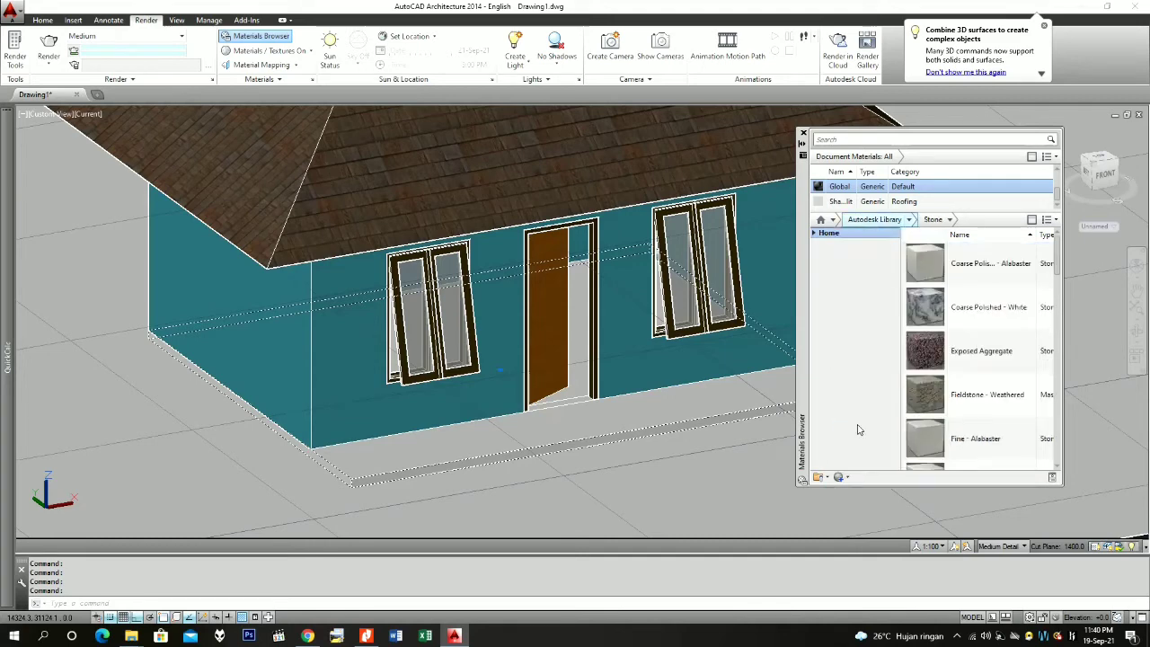
right_click(984, 316)
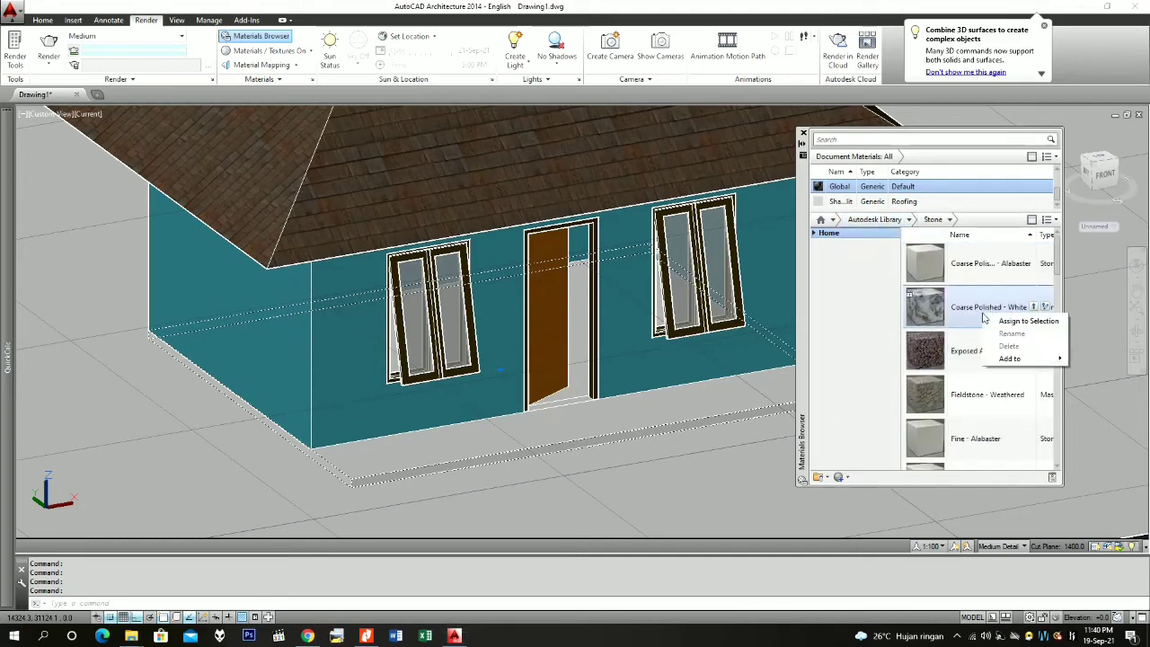
left_click(1031, 325)
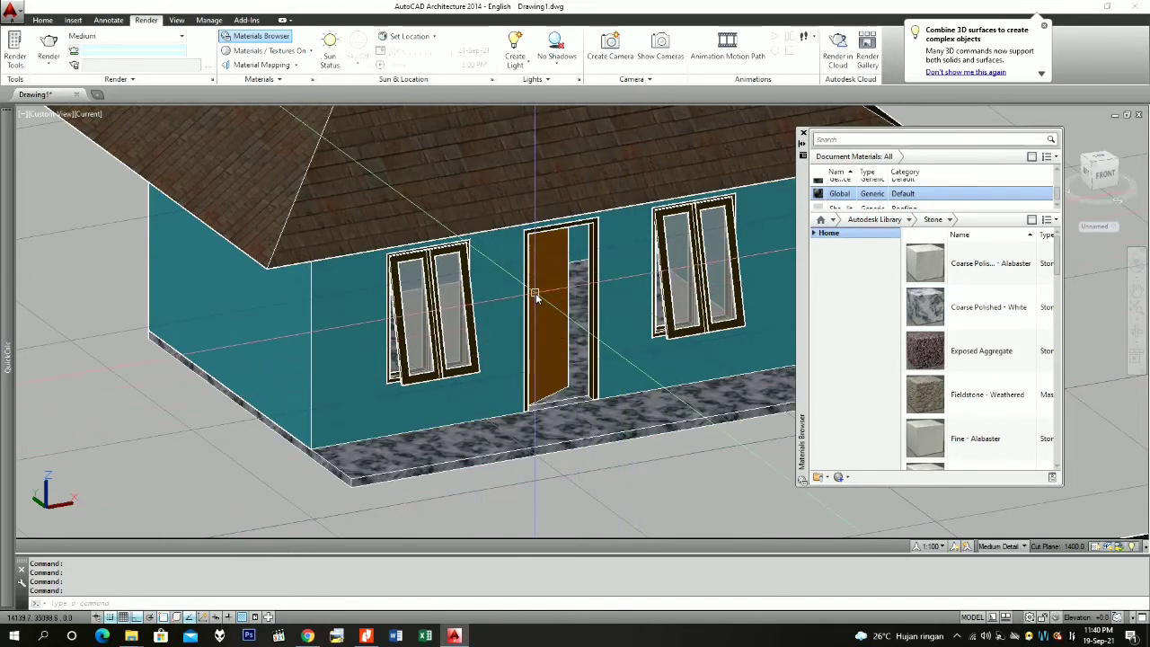
Step: Assign the Grass - Bluegrass material from the Autodesk Library's Sitework category to the ground surface around the house, and close the Materials Browser
scroll(534, 296, "down", 5)
left_click(524, 437)
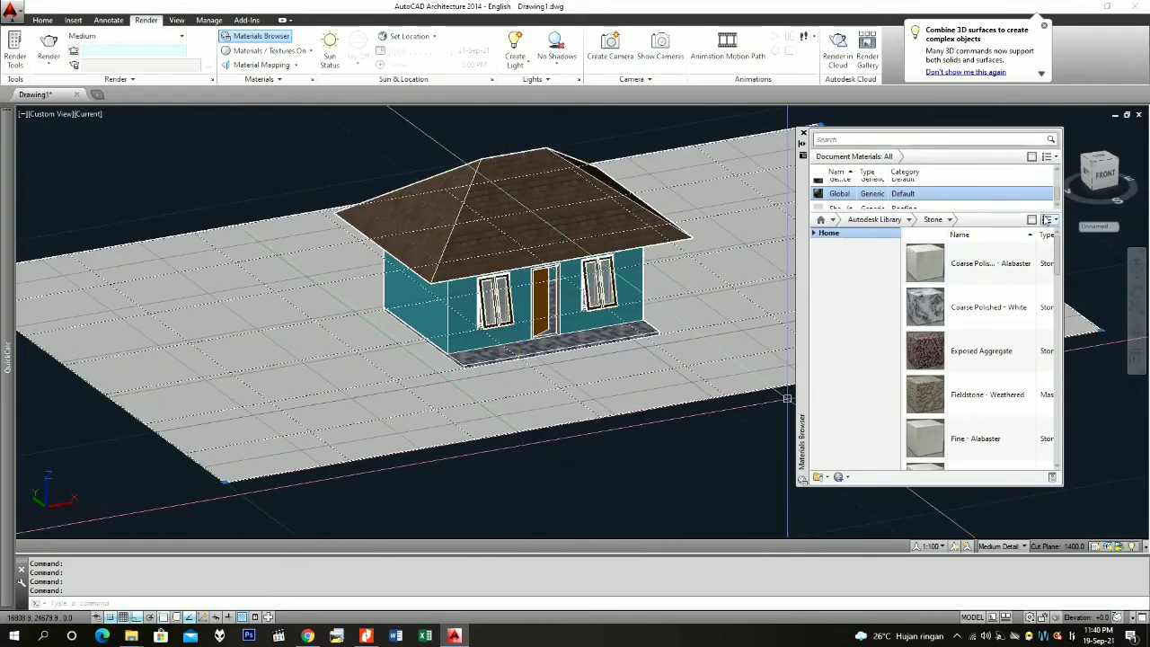
scroll(974, 361, "down", 10)
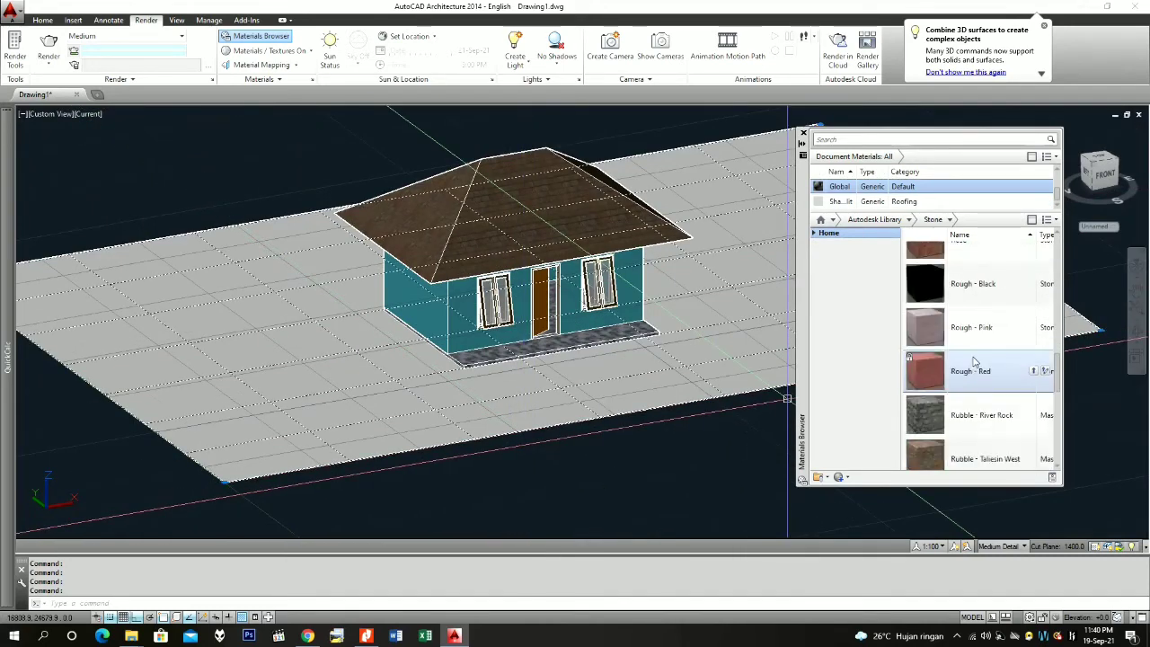
scroll(975, 362, "down", 5)
left_click(909, 220)
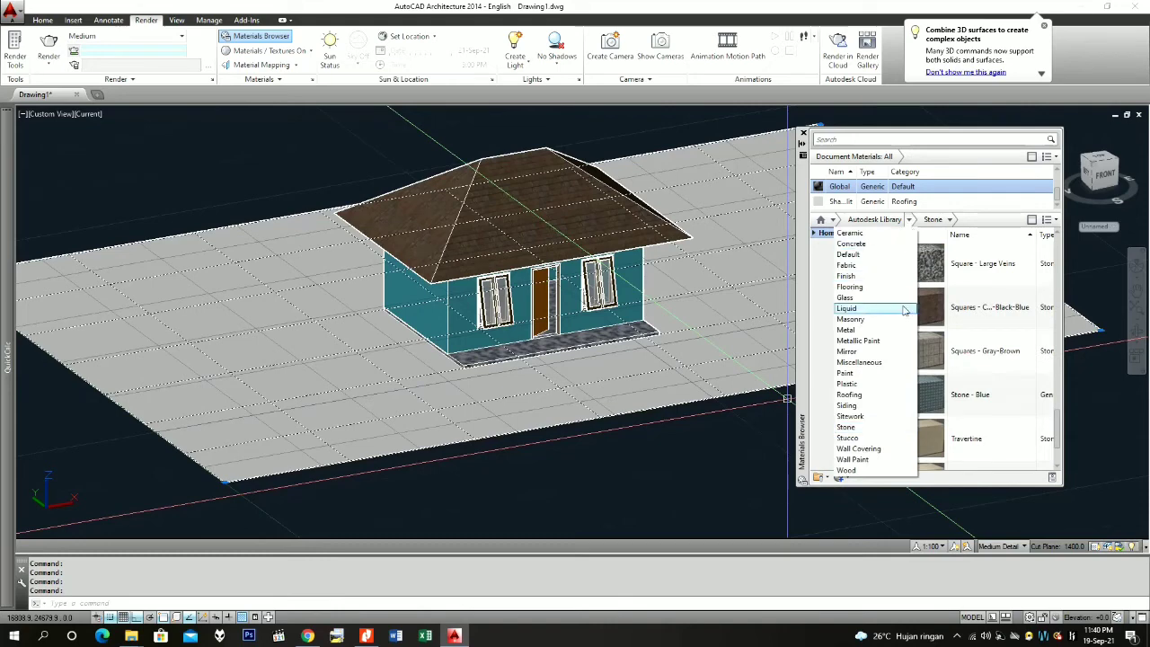
left_click(886, 419)
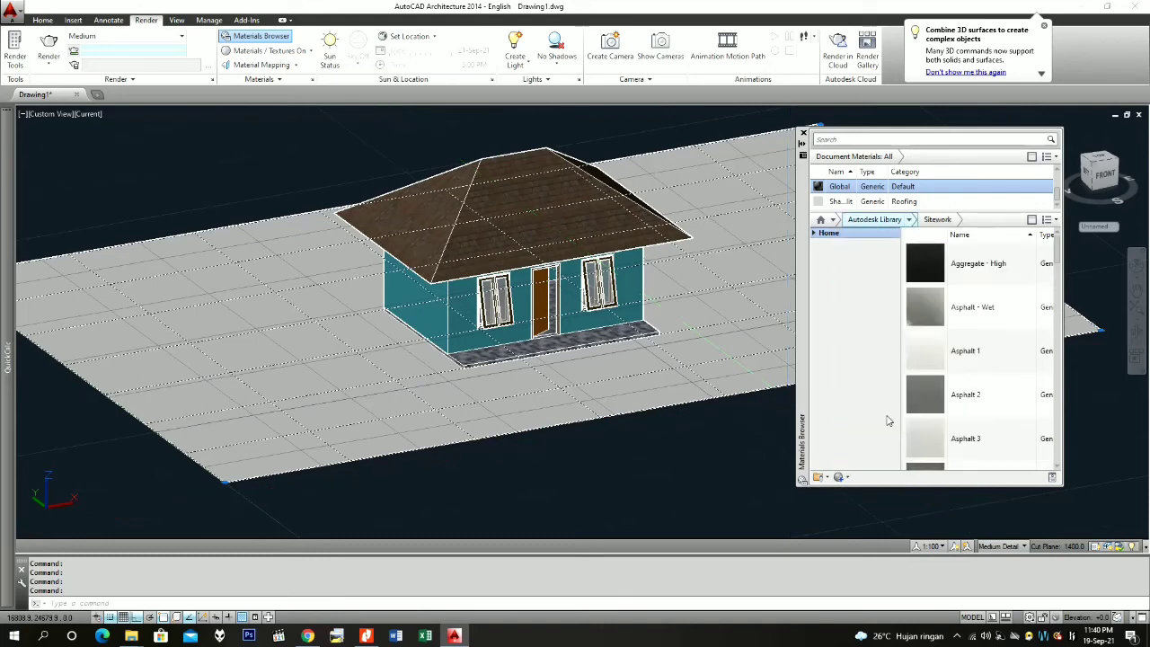
scroll(979, 311, "down", 2)
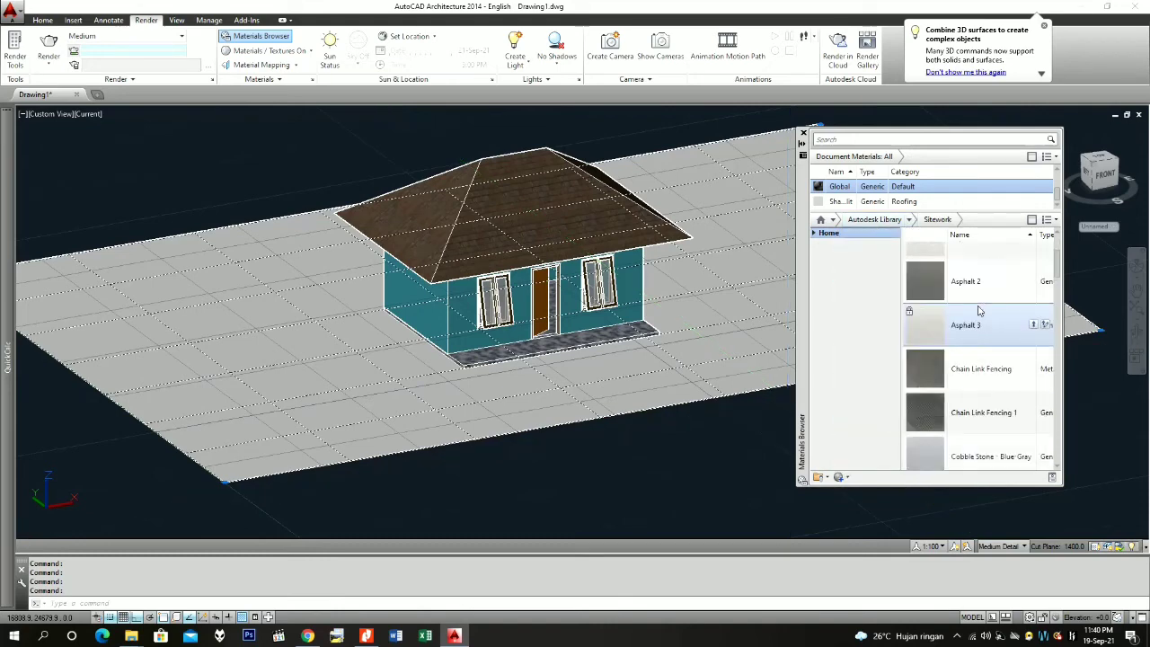
scroll(979, 311, "down", 2)
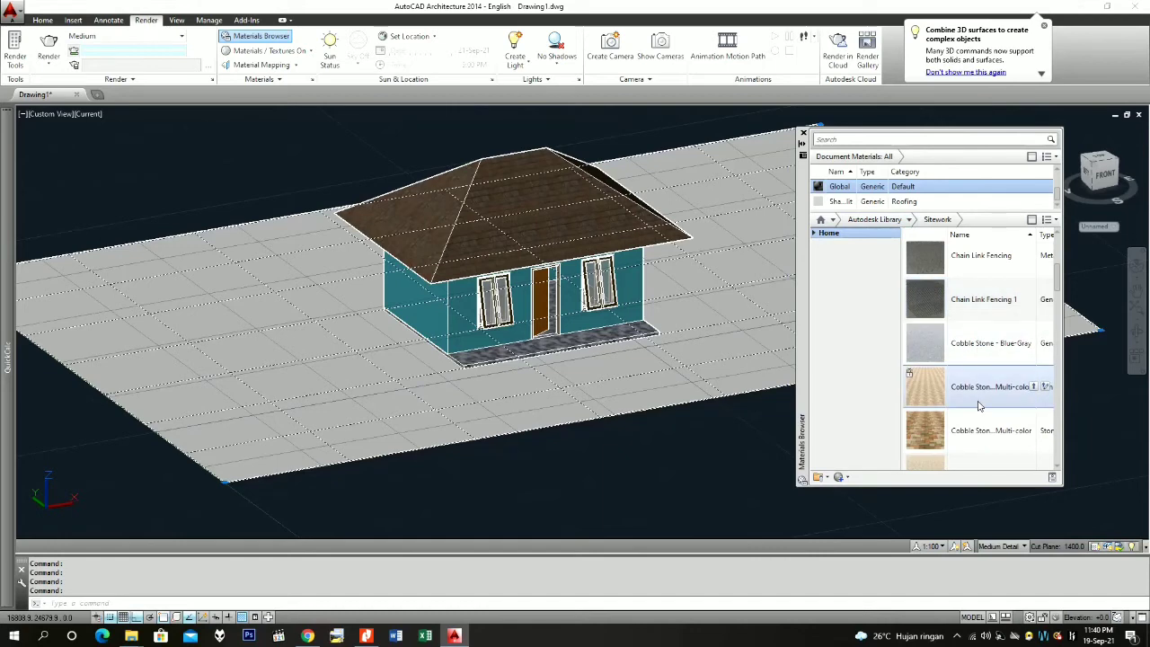
scroll(979, 406, "down", 2)
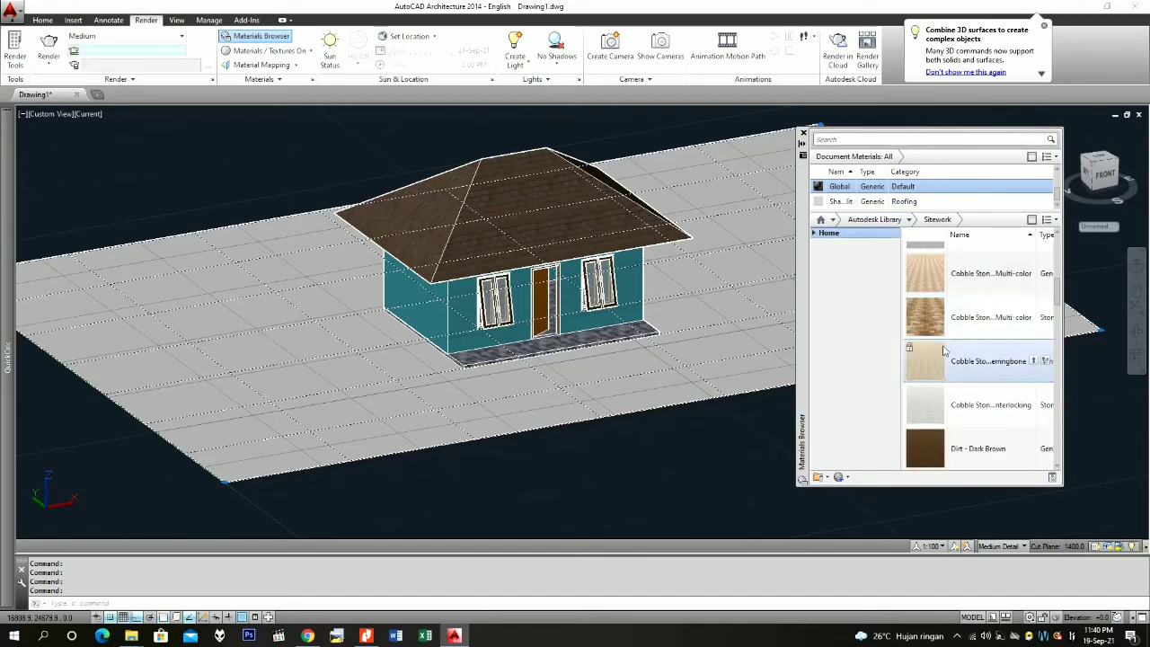
scroll(954, 328, "down", 2)
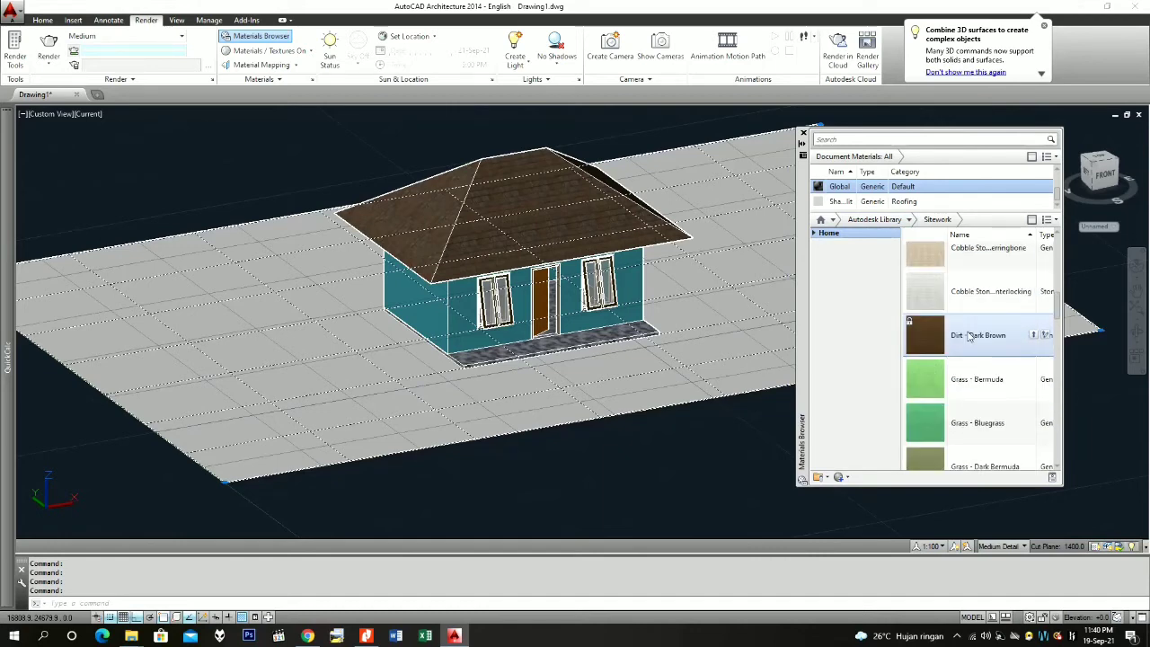
scroll(970, 341, "down", 3)
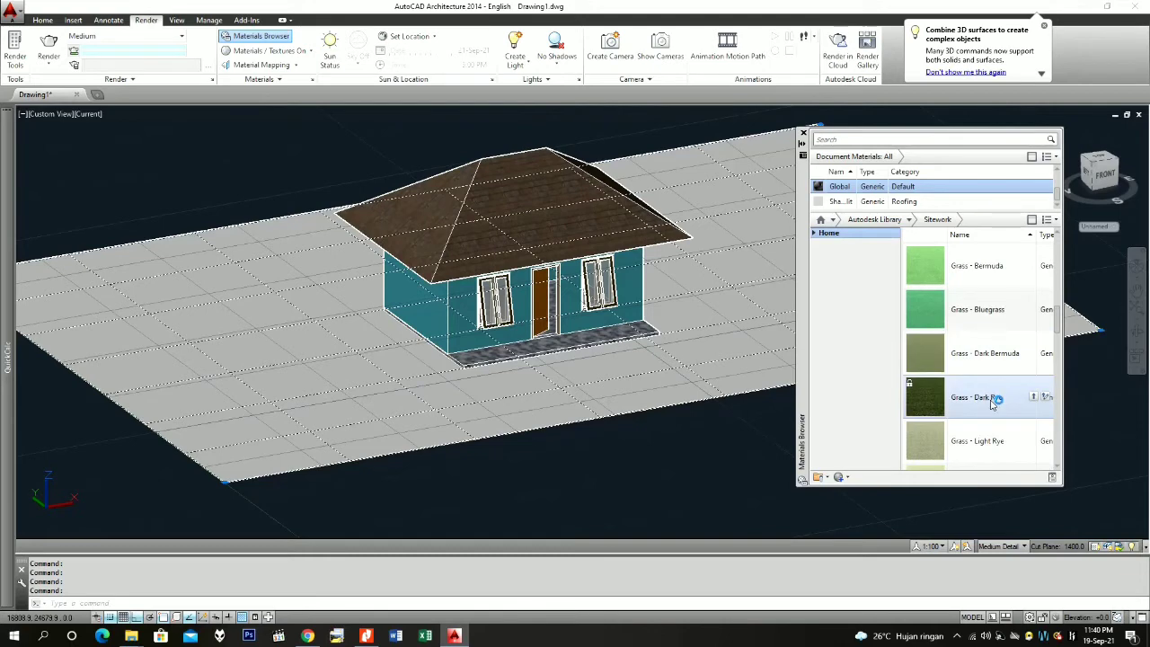
right_click(983, 322)
left_click(995, 325)
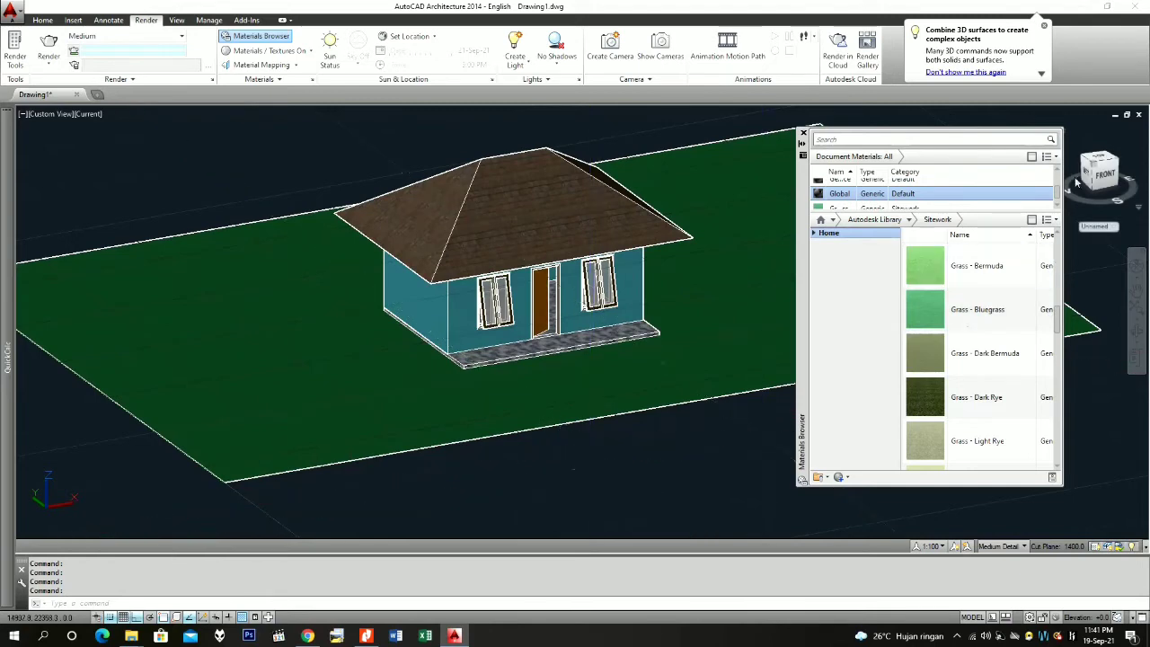
left_click(803, 133)
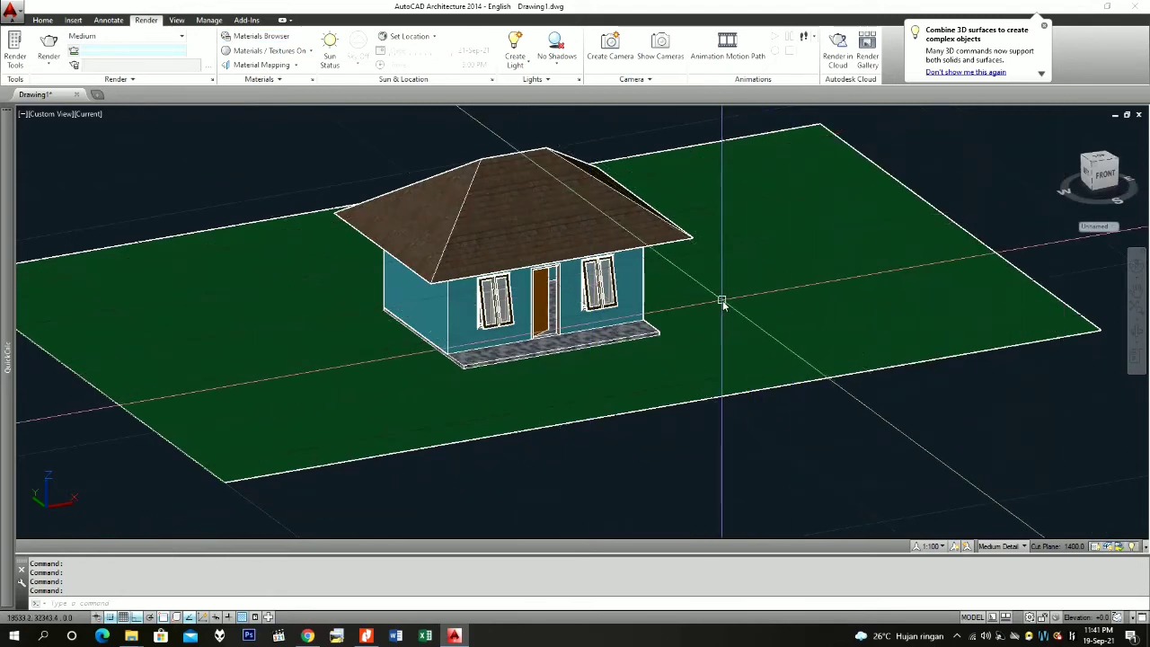
scroll(721, 303, "down", 3)
scroll(698, 248, "up", 5)
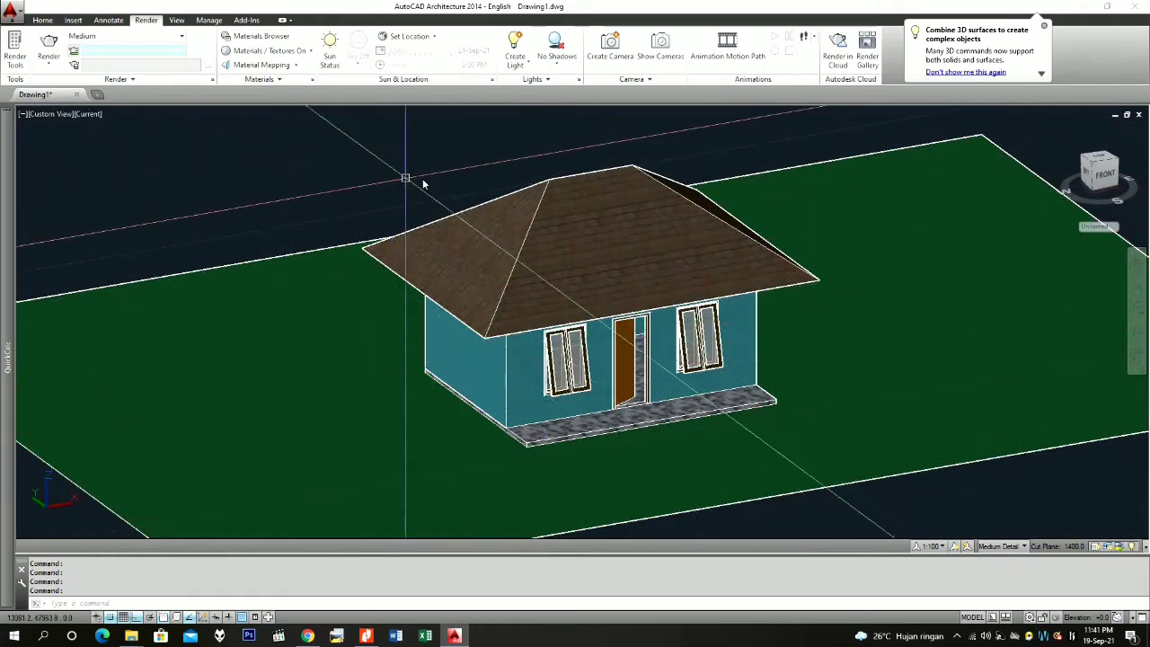
left_click(206, 79)
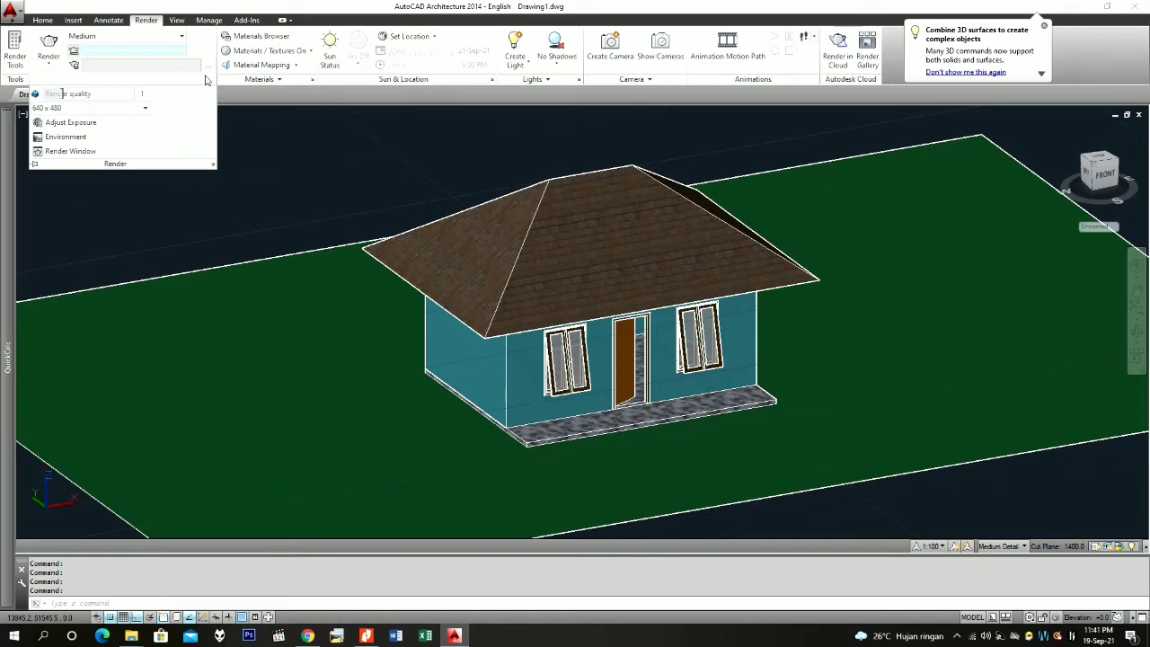
key("Escape")
key("Escape")
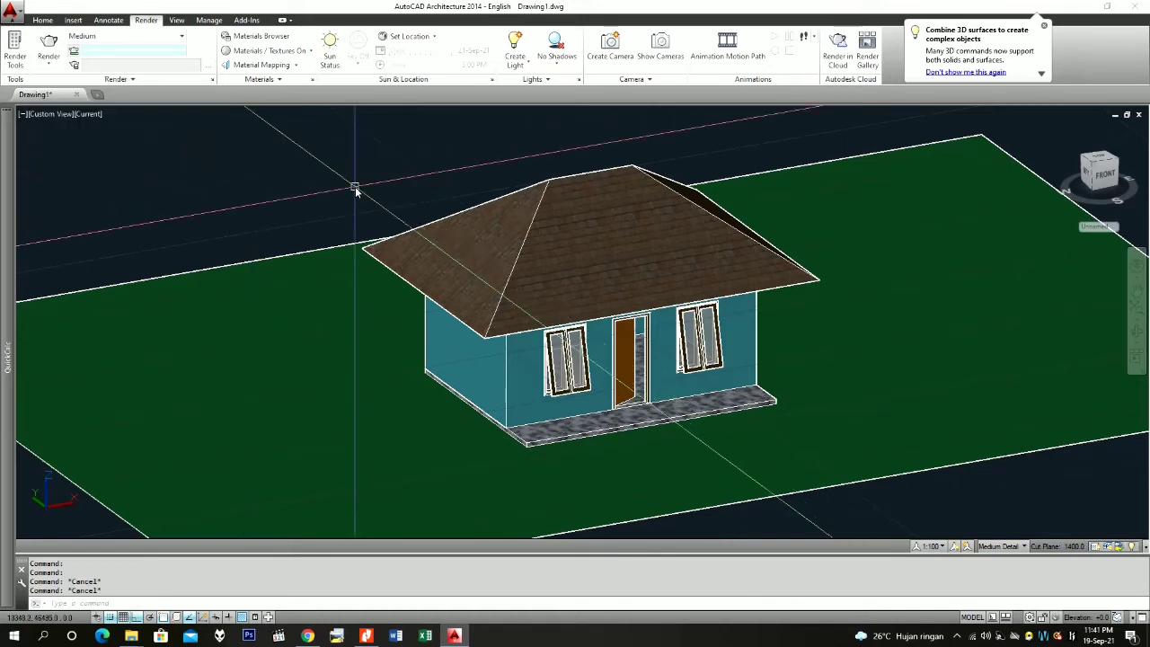
Step: Start the BACKGROUND command and set the background type to Sun & Sky
type("back")
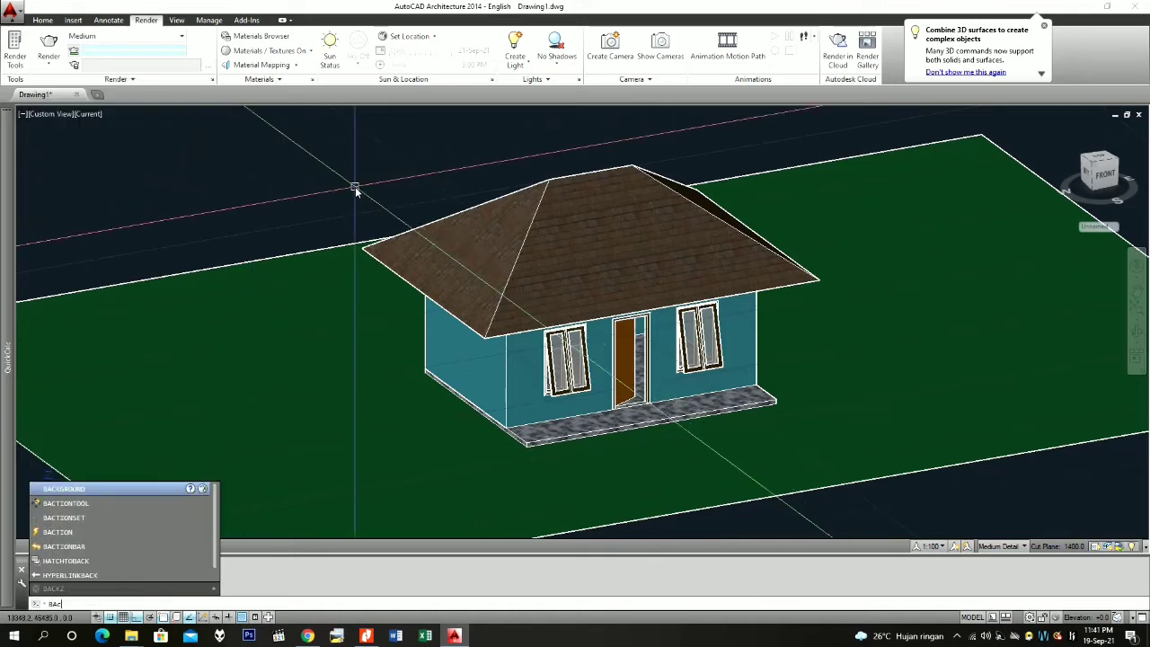
left_click(109, 533)
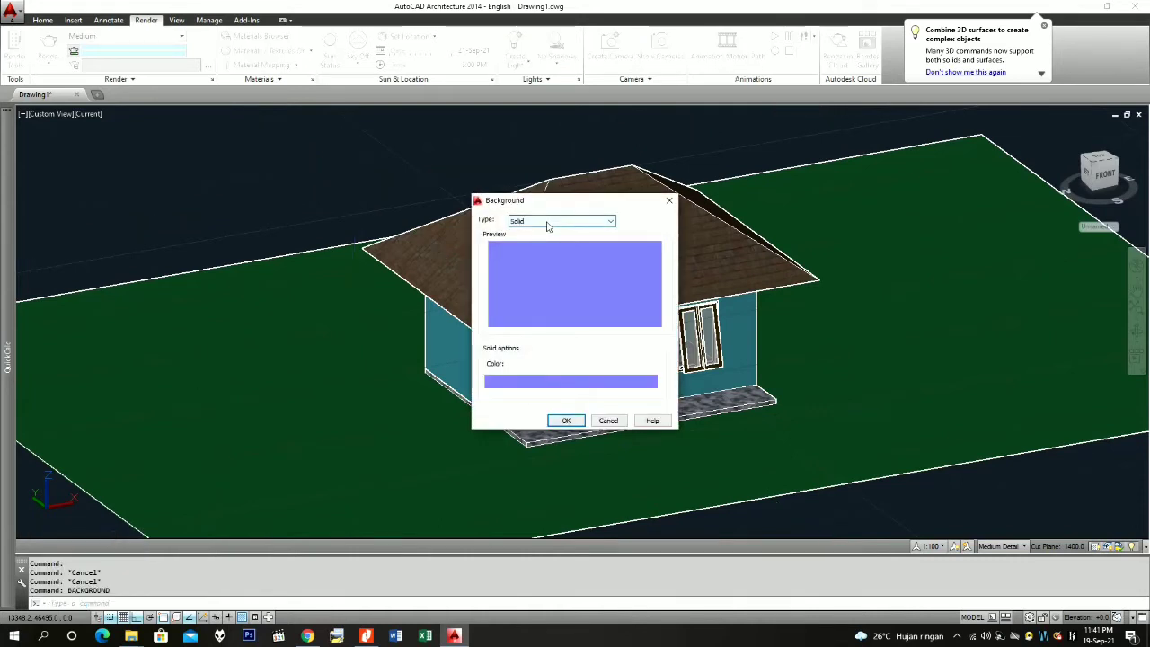
left_click(547, 225)
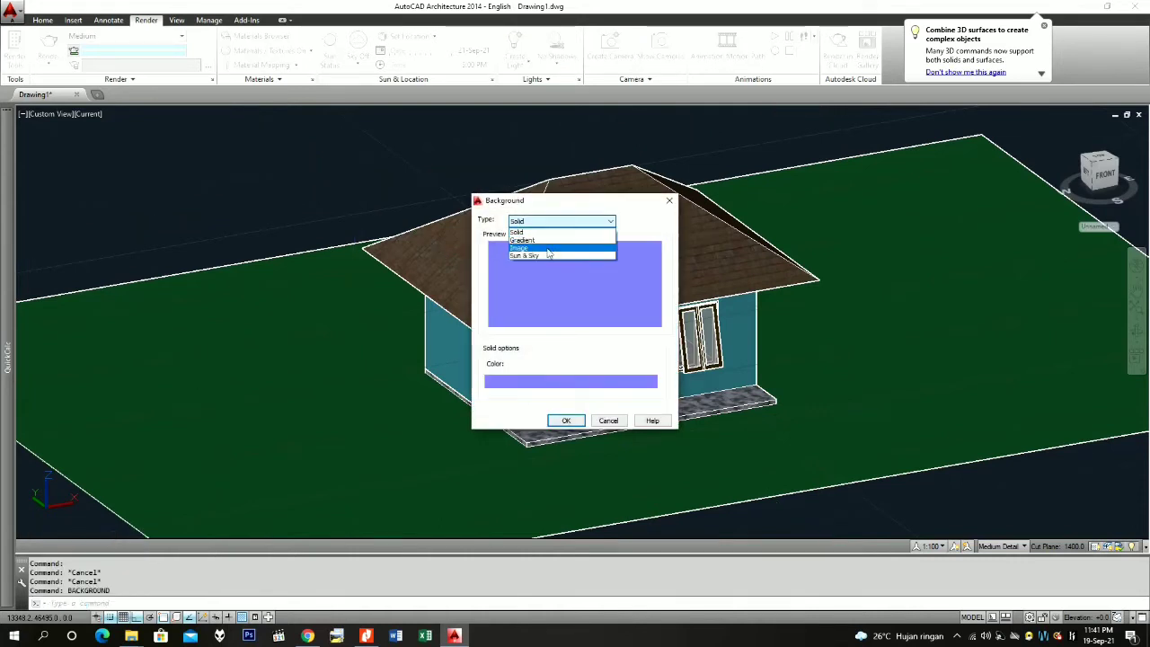
left_click(549, 248)
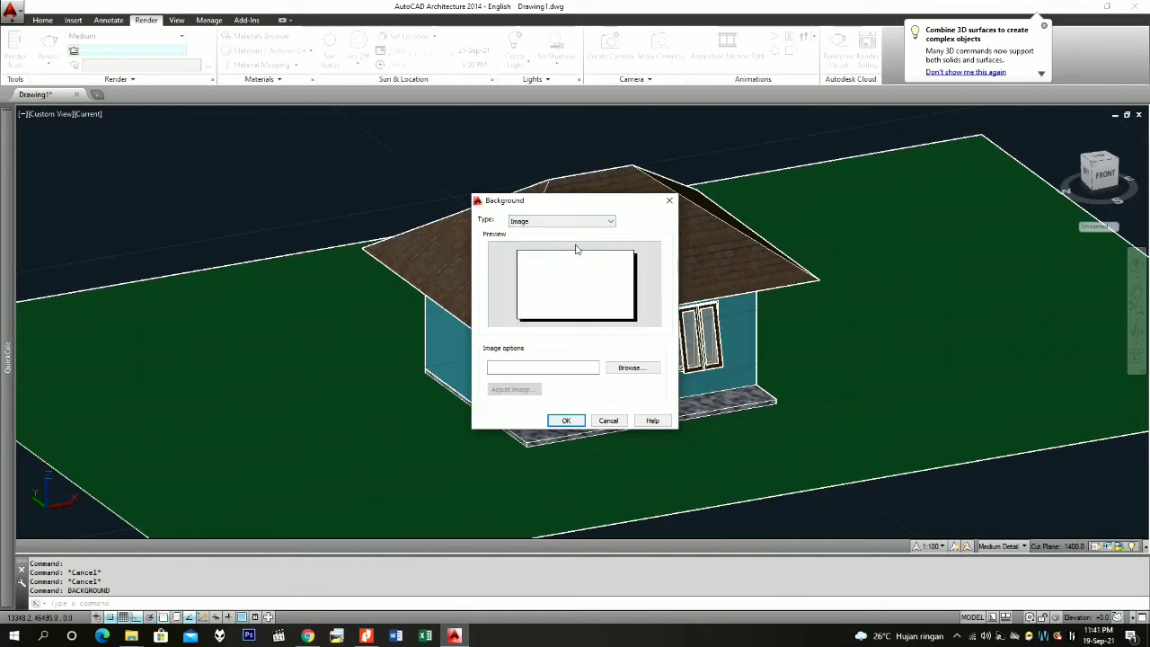
left_click(603, 227)
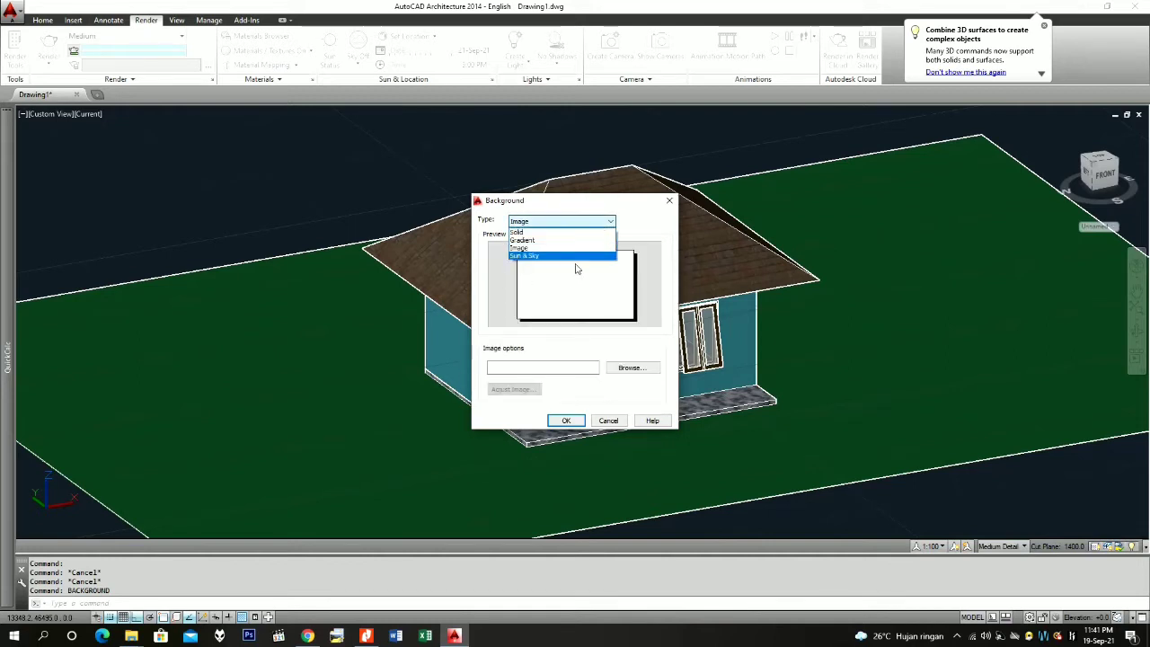
left_click(575, 256)
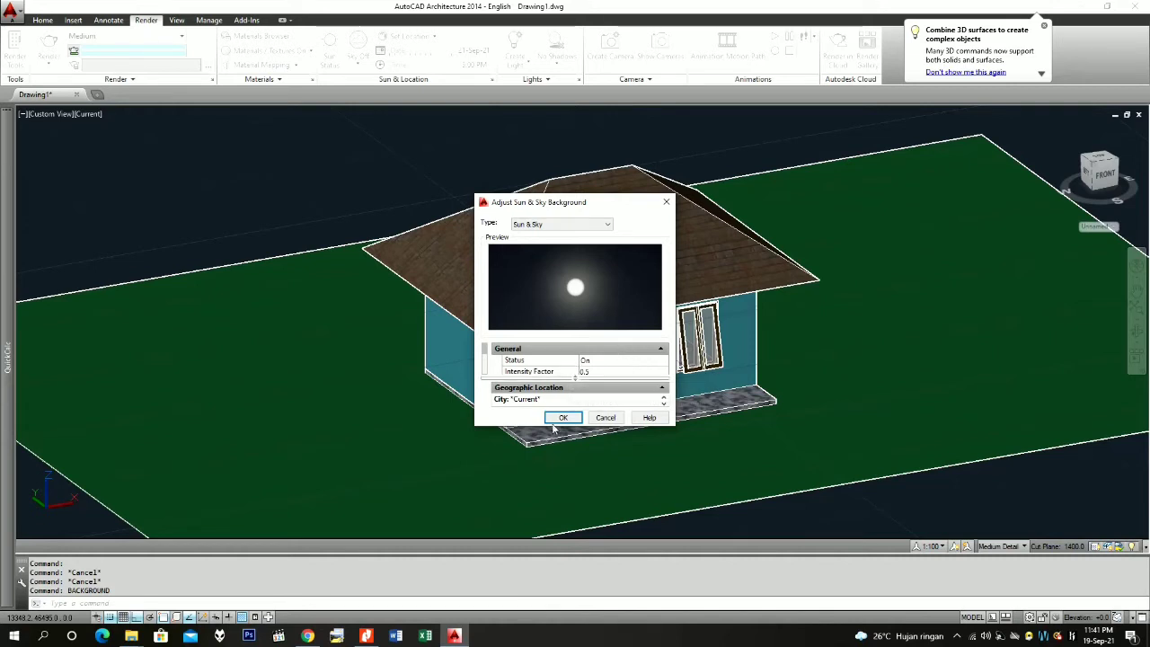
Step: Examine the general, sky, horizon, sun disk and sun angle properties of the Sun & Sky background
left_click(598, 373)
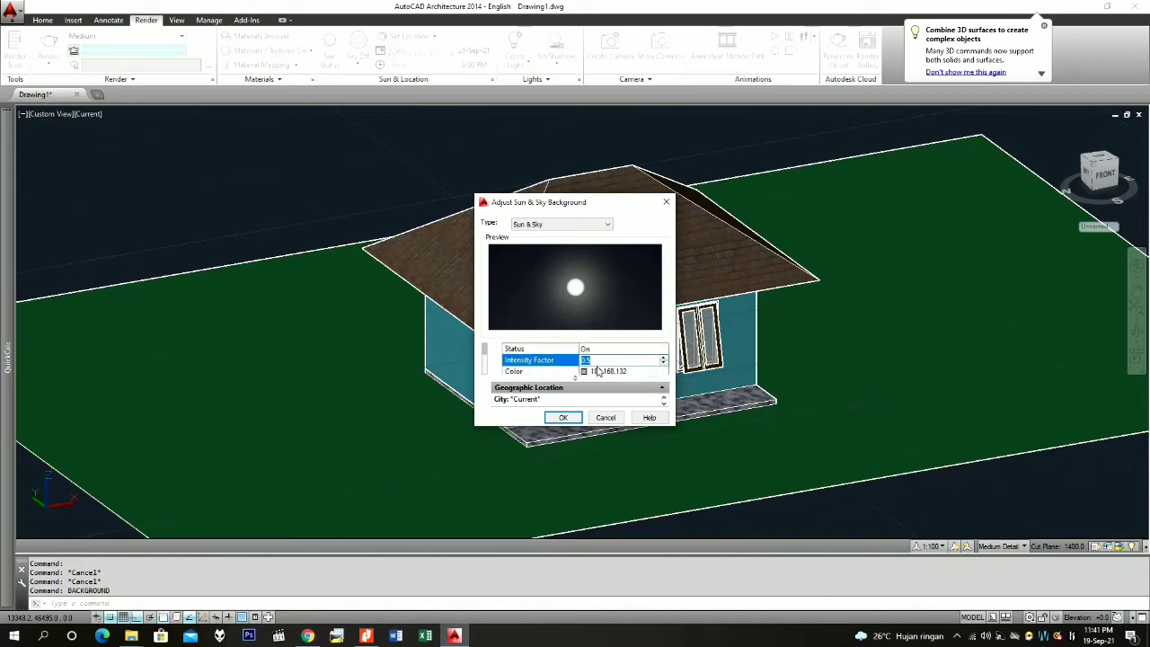
scroll(599, 371, "down", 5)
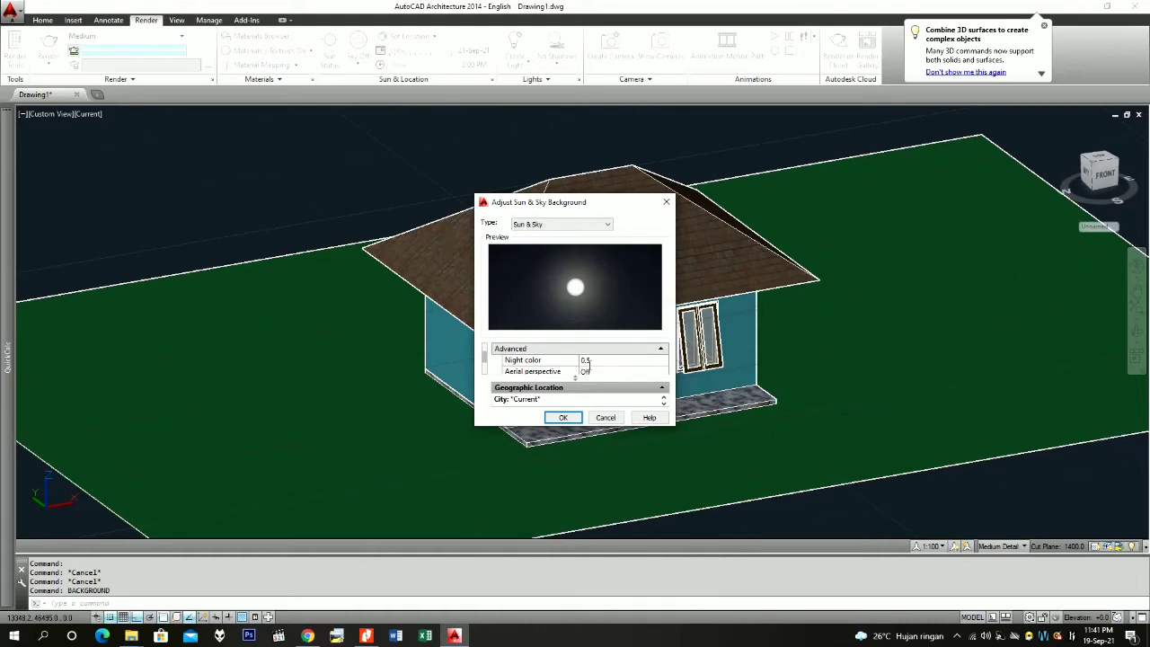
scroll(574, 364, "down", 5)
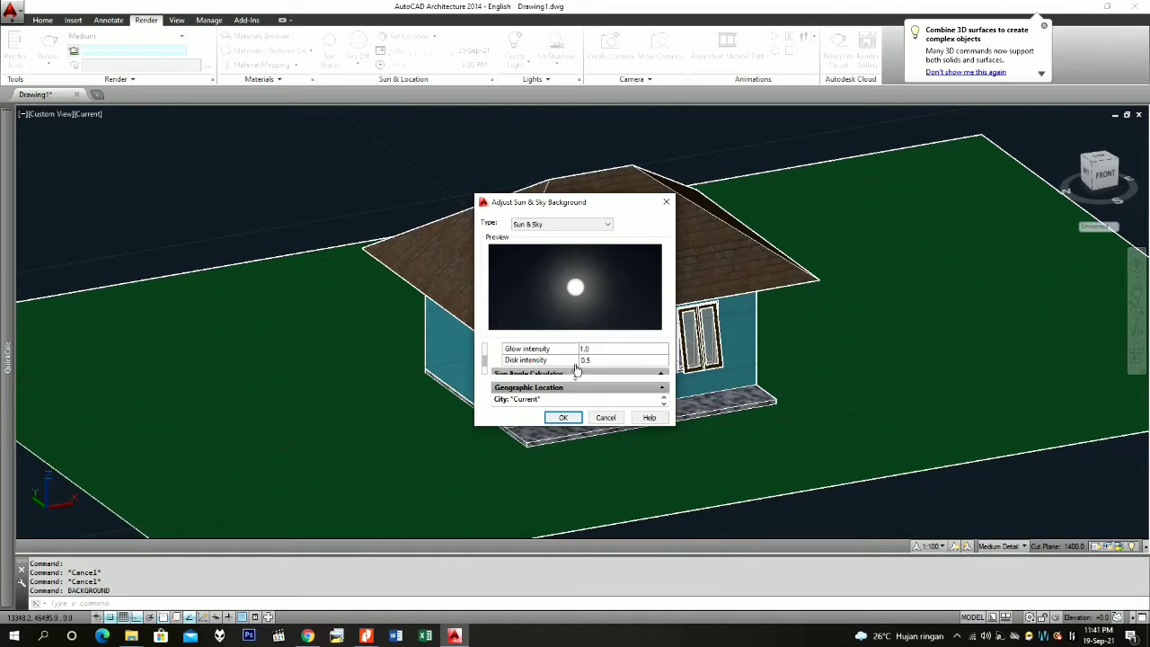
scroll(576, 368, "up", 5)
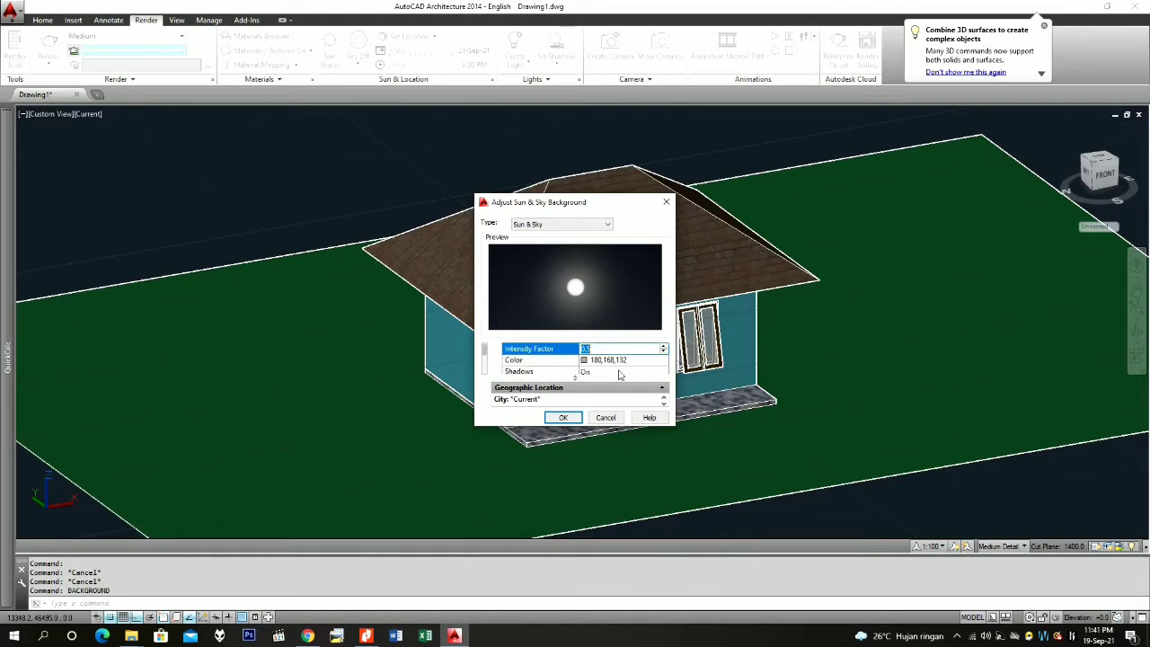
left_click(619, 371)
scroll(619, 371, "down", 2)
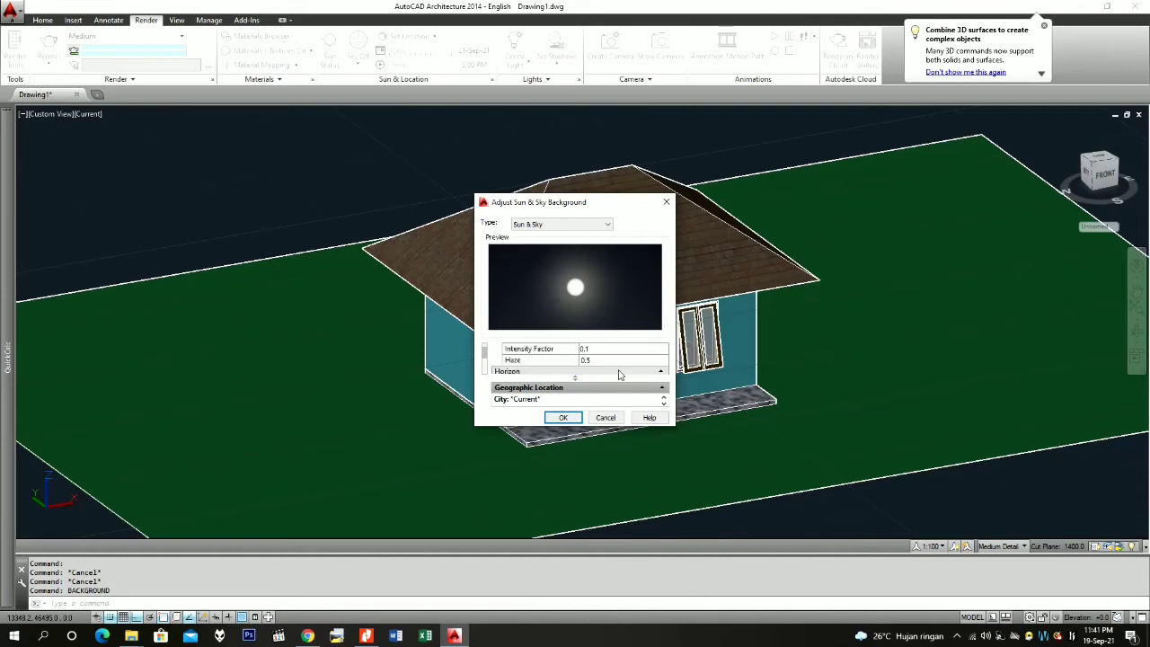
scroll(619, 374, "down", 4)
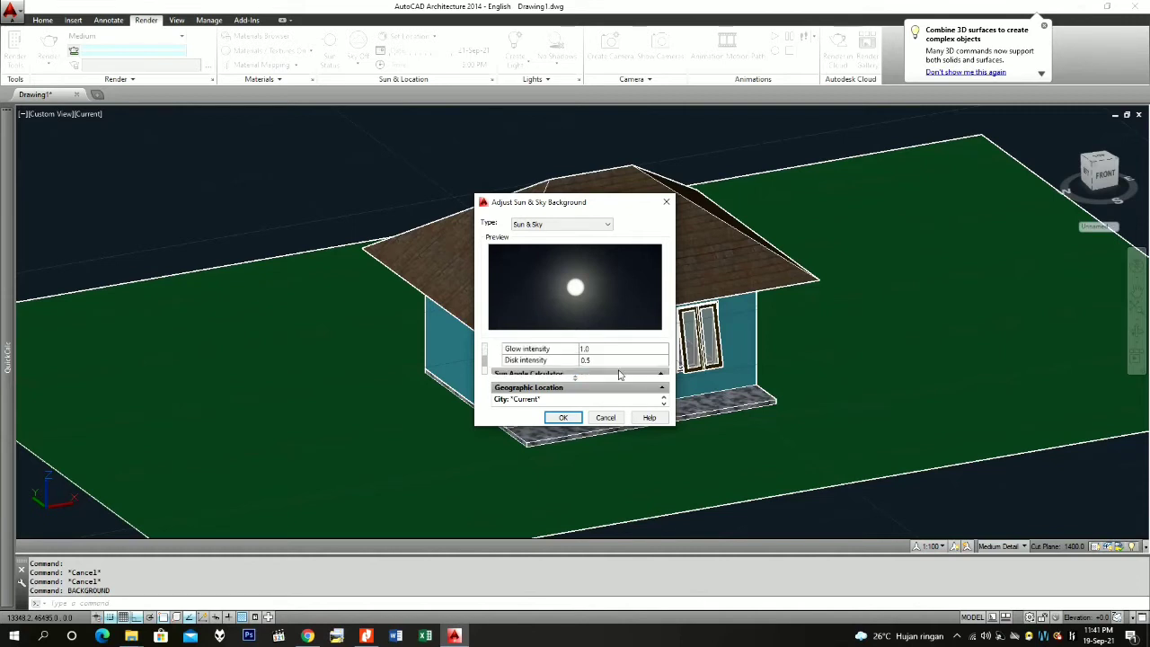
scroll(618, 374, "down", 3)
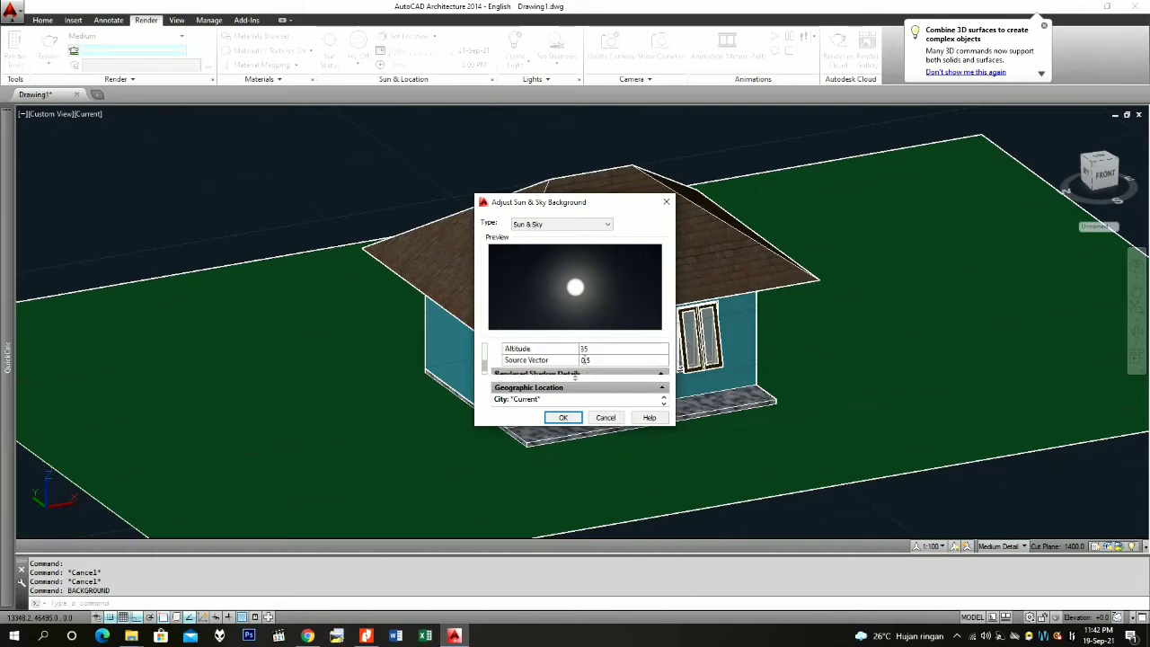
scroll(579, 369, "up", 9)
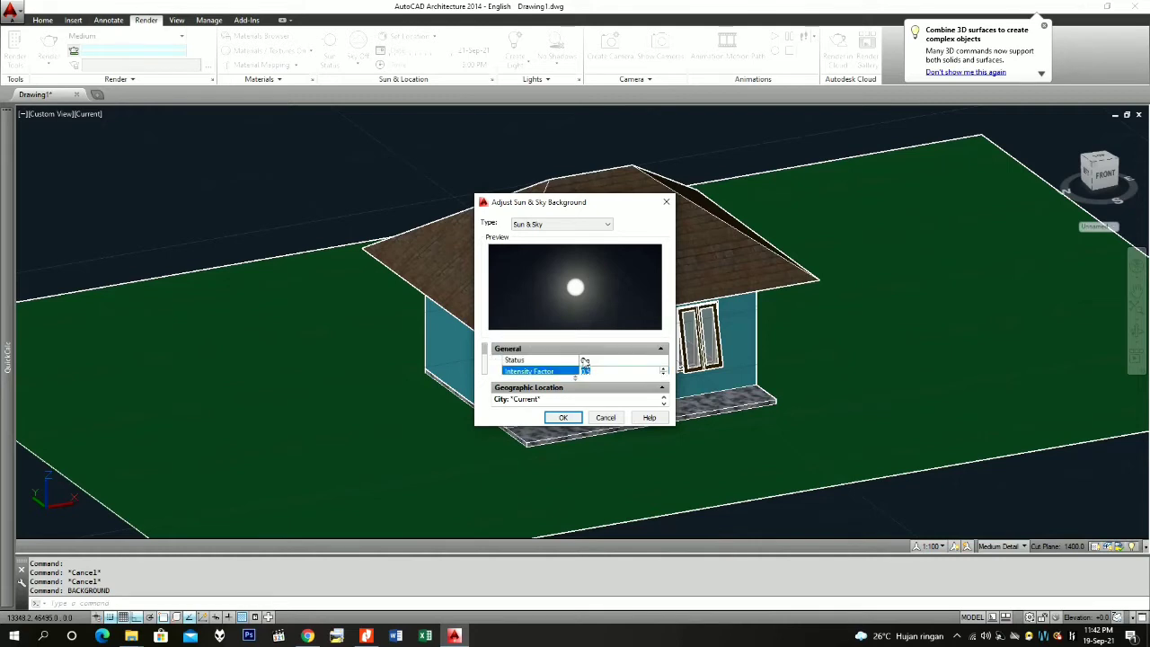
scroll(619, 375, "down", 2)
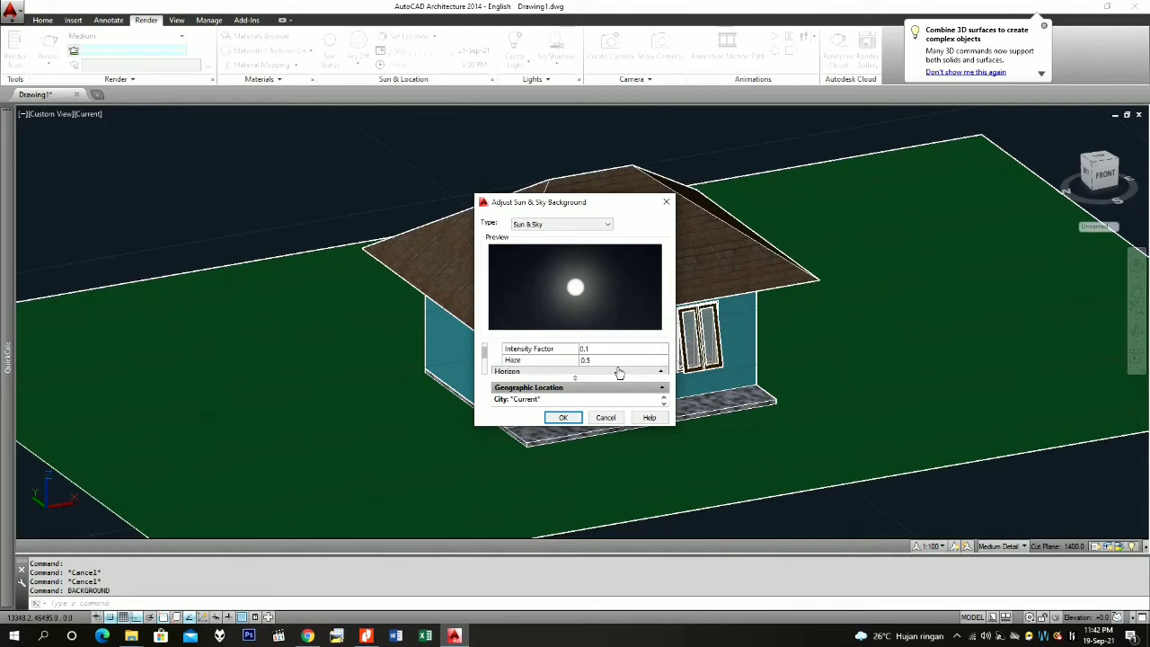
left_click(599, 352)
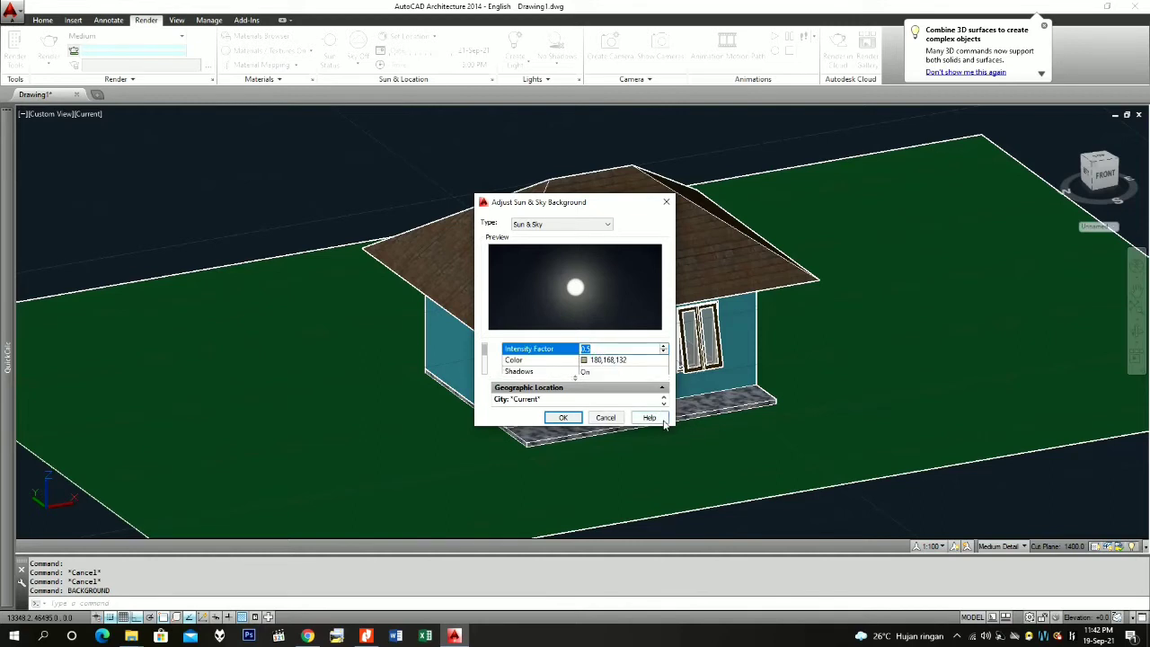
Step: Enlarge the Sun & Sky background dialog to show more properties and accept the background settings
left_click_drag(610, 424, 610, 531)
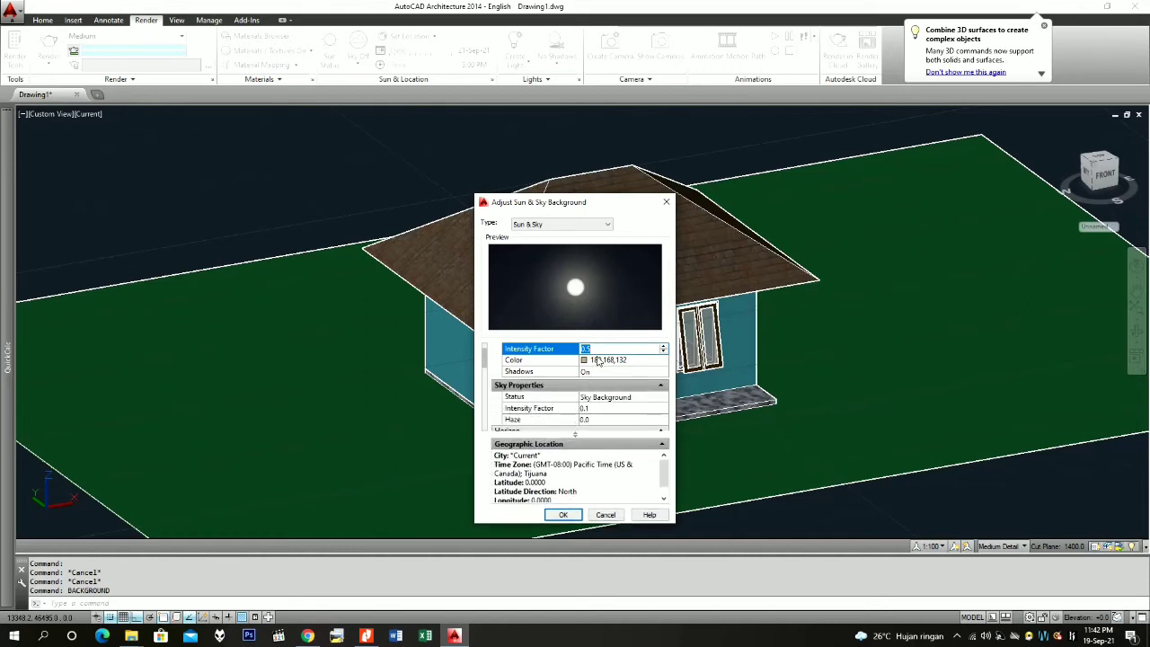
scroll(580, 360, "up", 2)
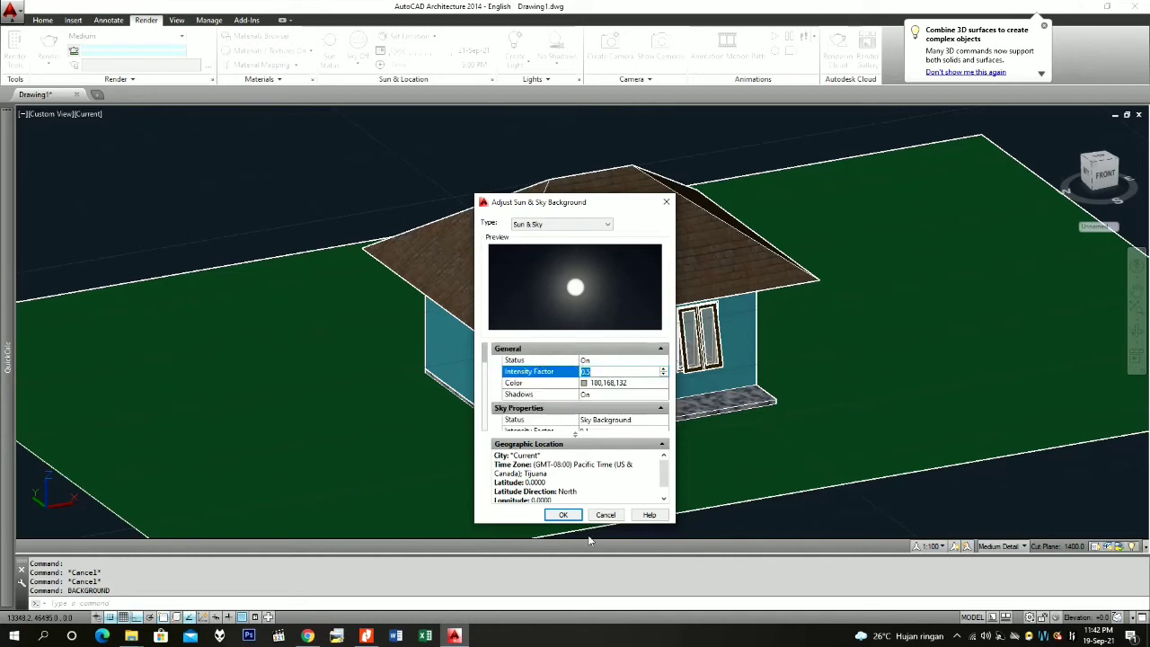
left_click(577, 515)
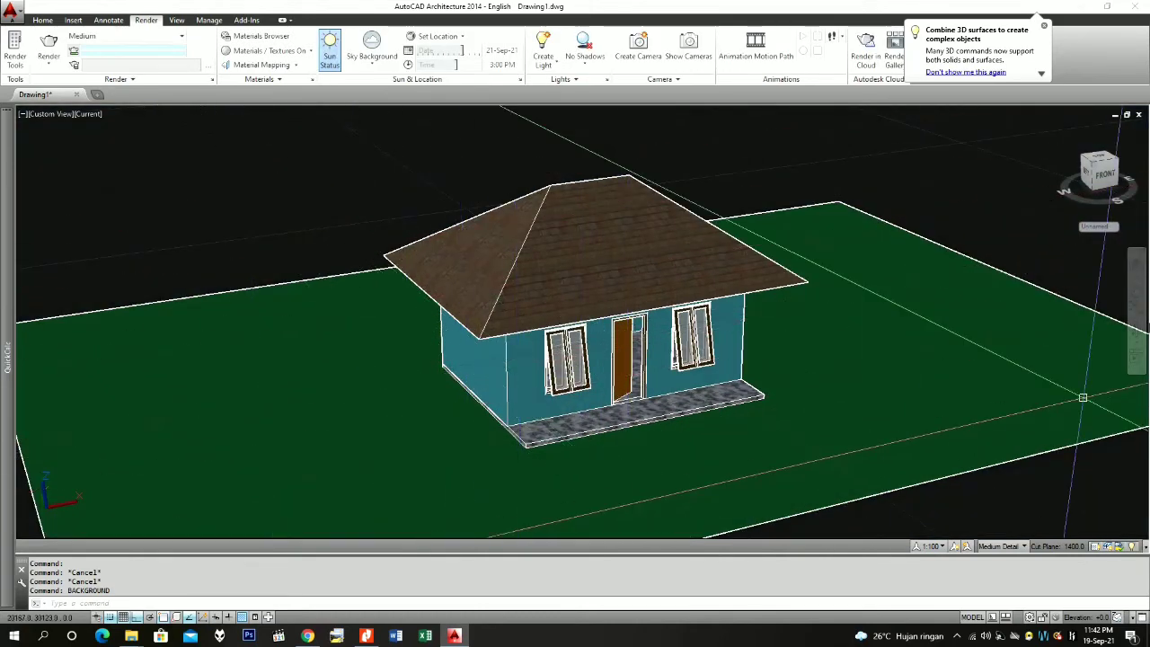
Step: Render a closer, more frontal view of the house with the Medium preset, retrying the Medium Images Library download, and close the render window
left_click(1137, 331)
left_click_drag(1048, 359, 740, 359)
scroll(680, 356, "up", 5)
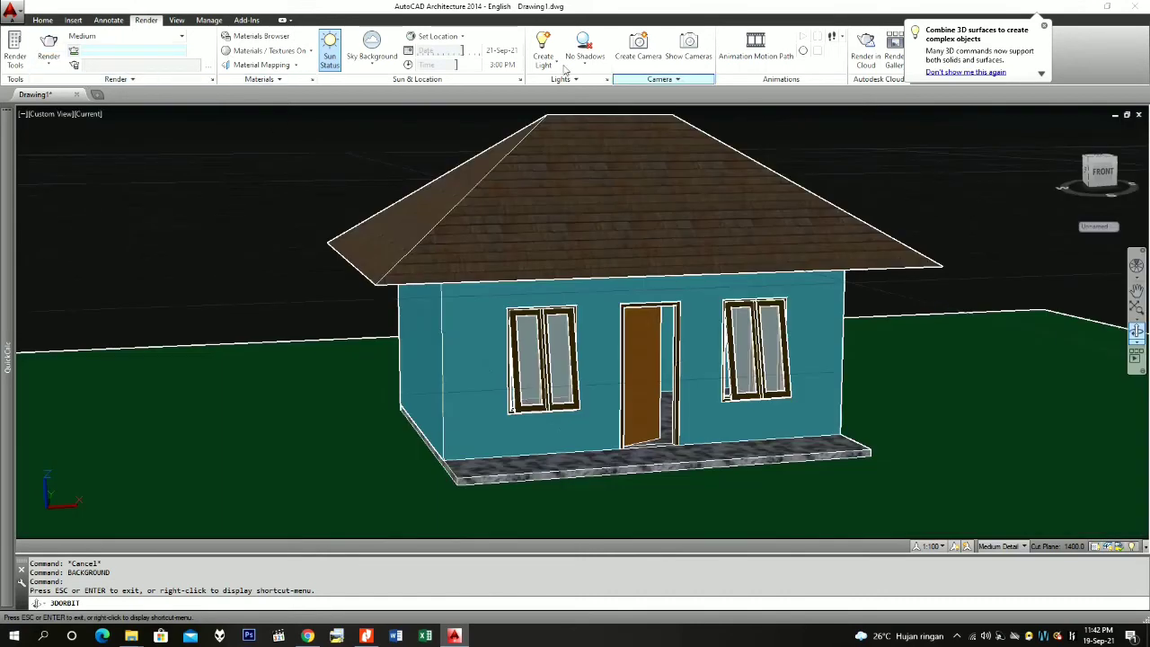
left_click(49, 47)
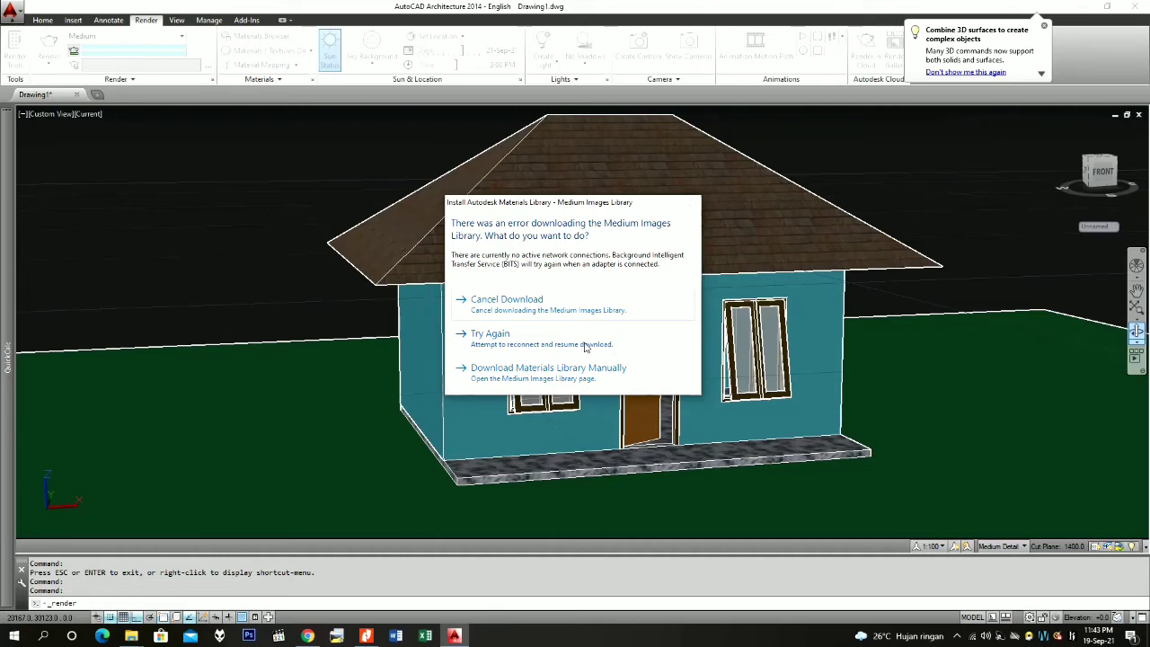
left_click(584, 343)
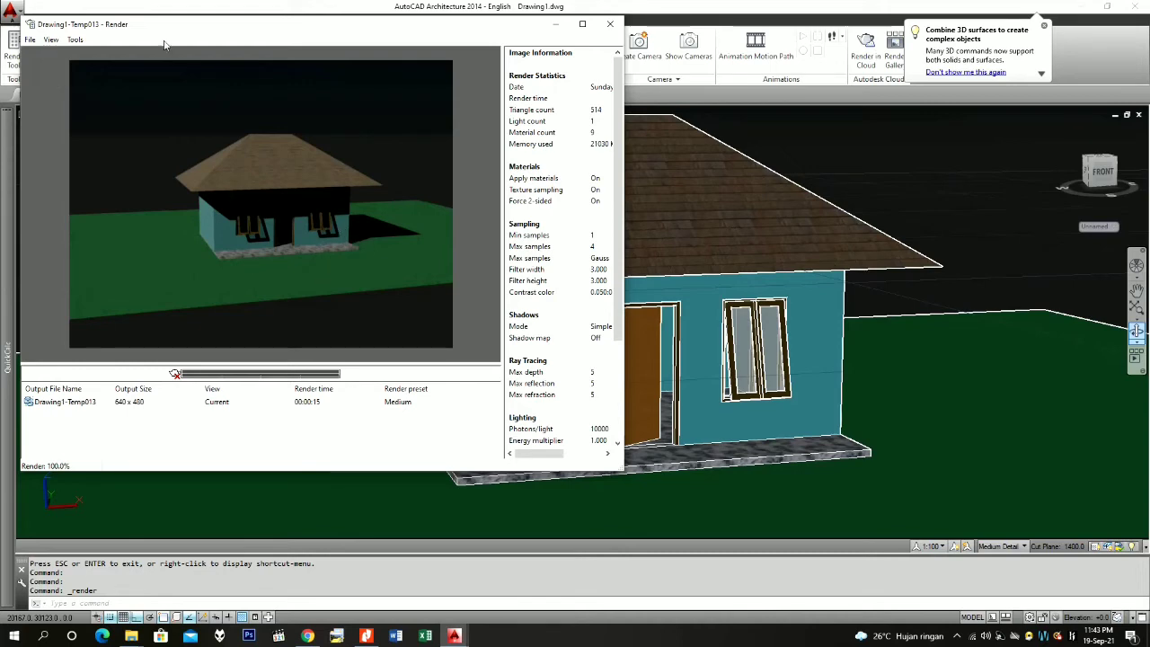
left_click(609, 25)
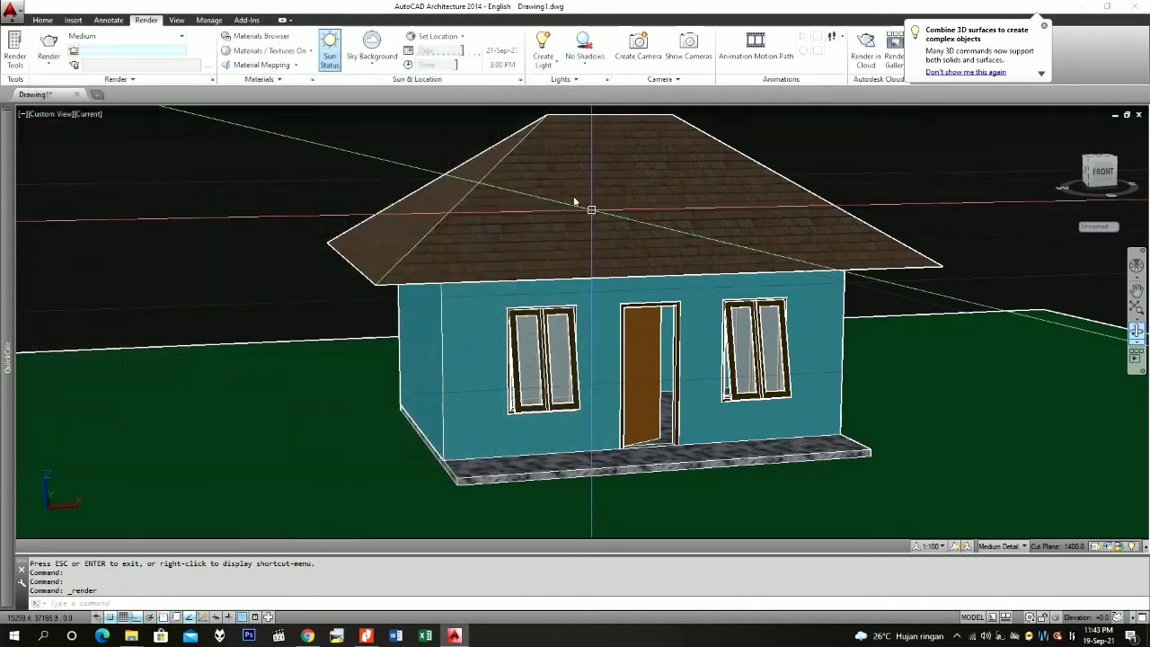
Step: Turn the sun status off and choose No Shadows for the viewport lighting
left_click(330, 52)
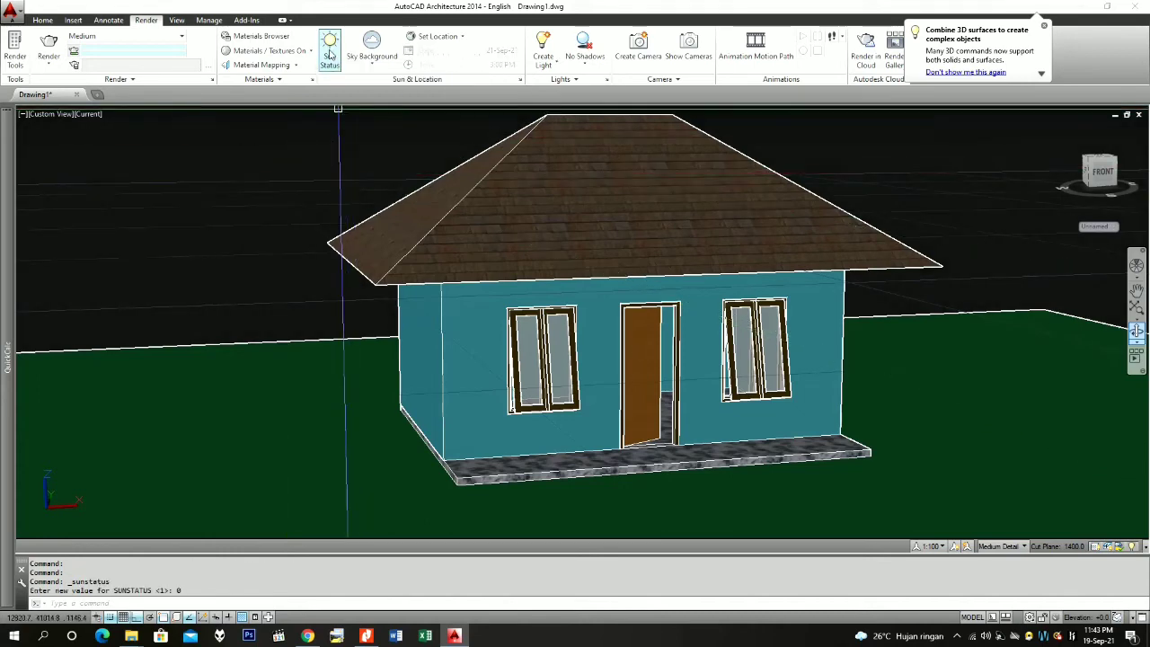
left_click(586, 65)
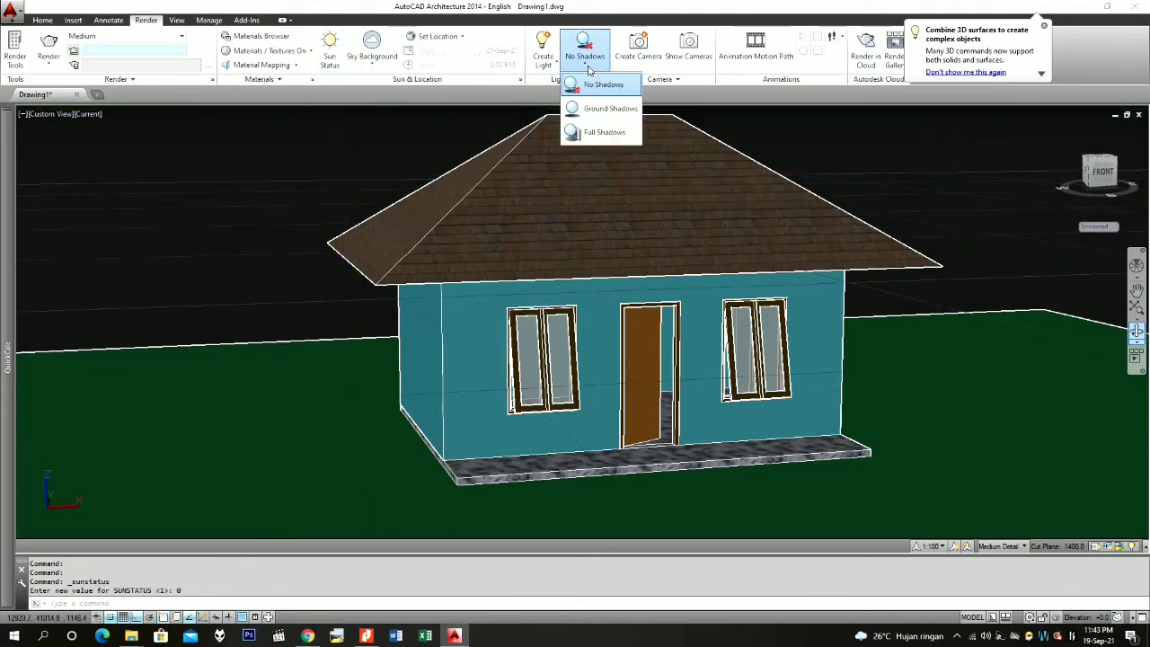
left_click(600, 84)
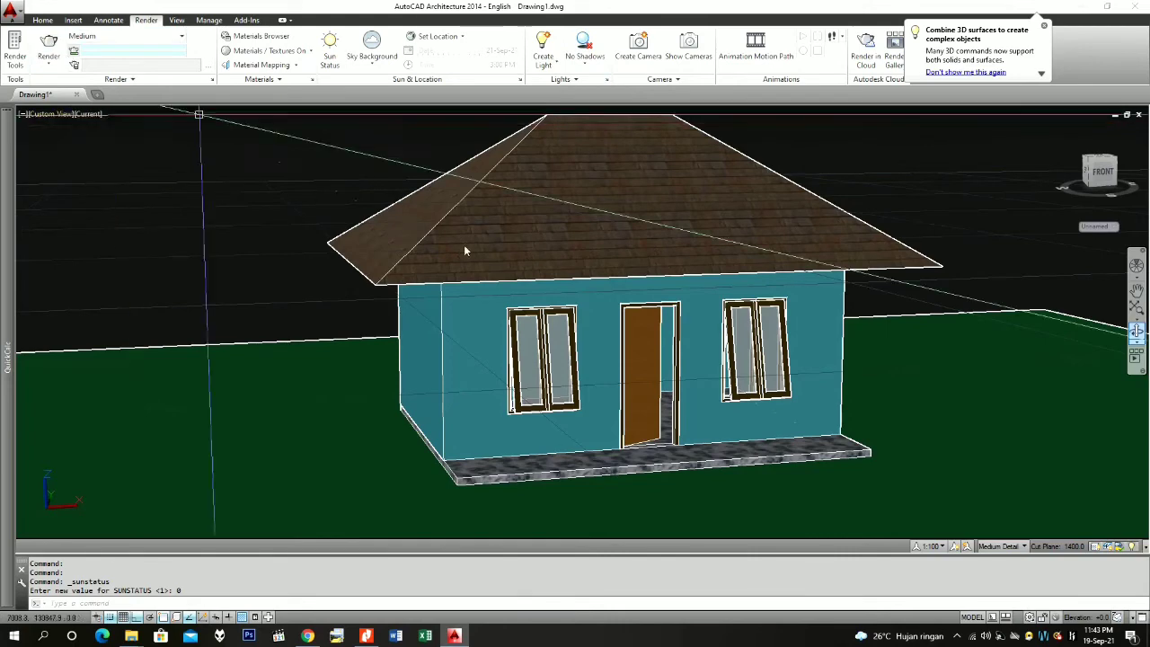
Step: Render the house again without sunlight, retrying the Medium Images Library download, and close the render window
left_click(46, 43)
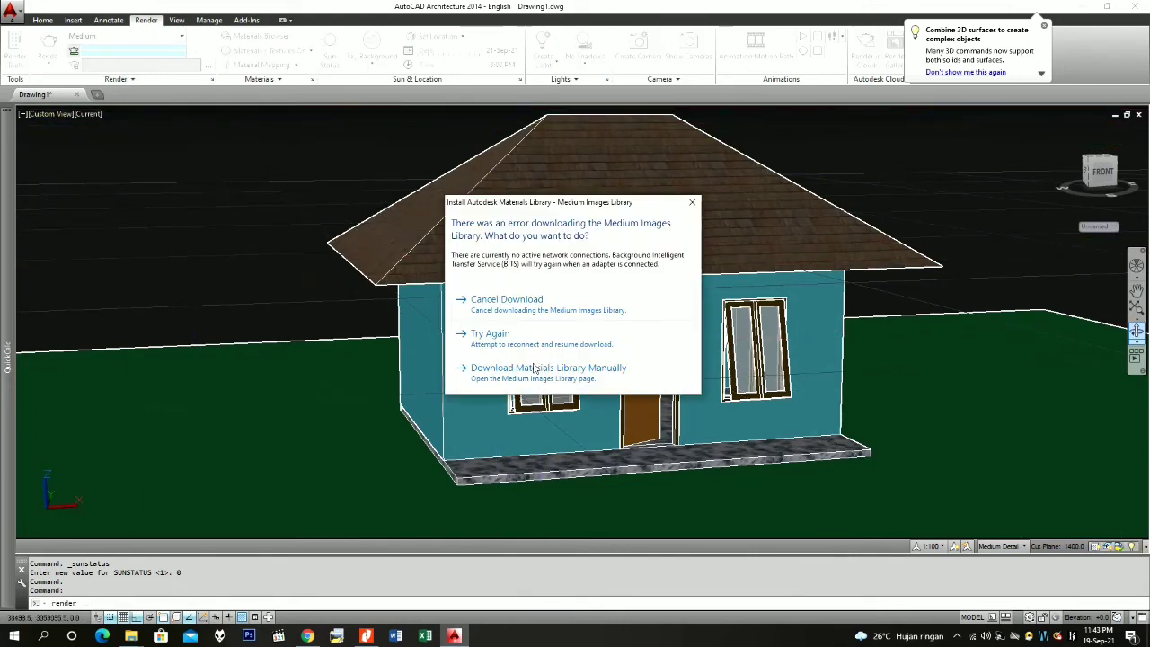
left_click(532, 351)
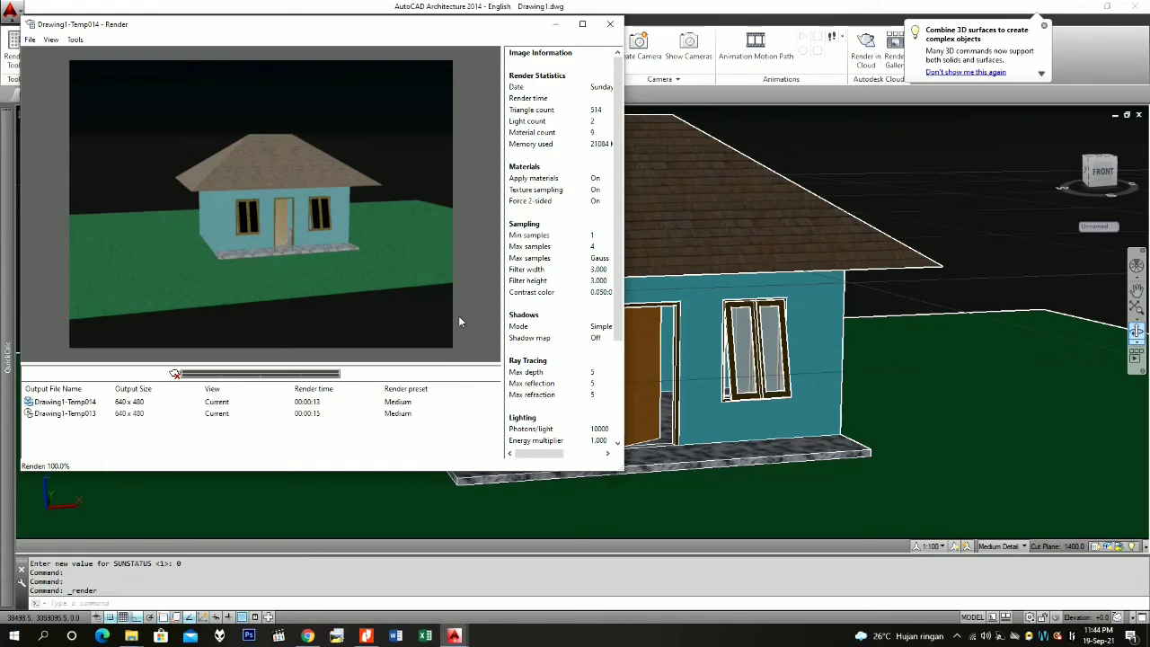
left_click(608, 26)
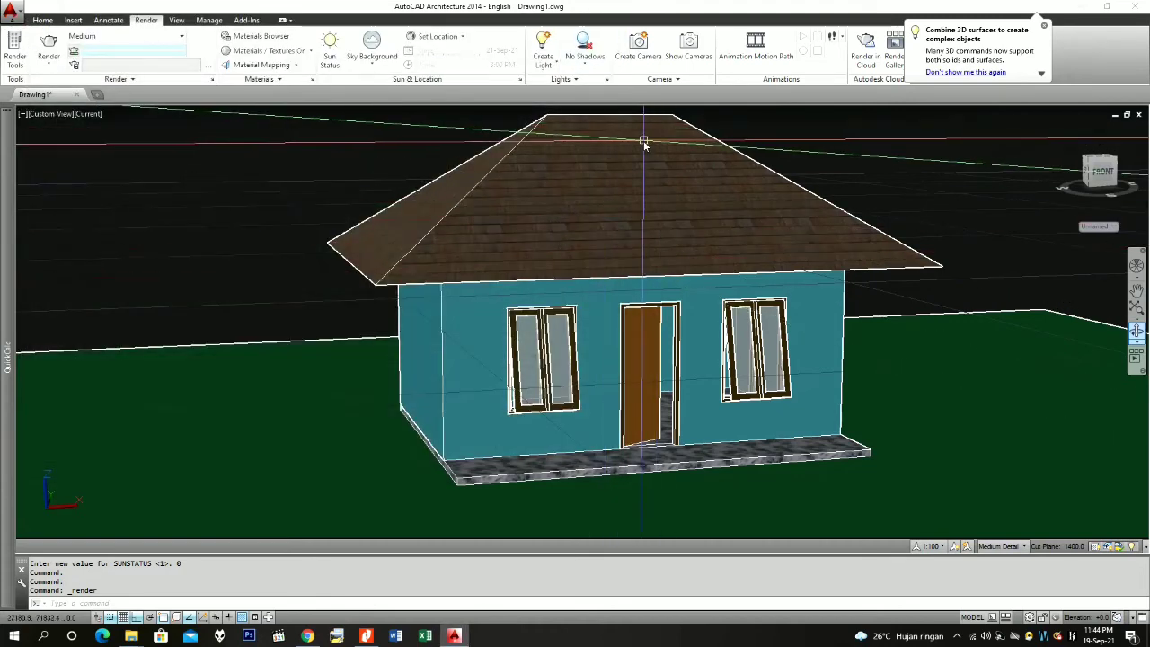